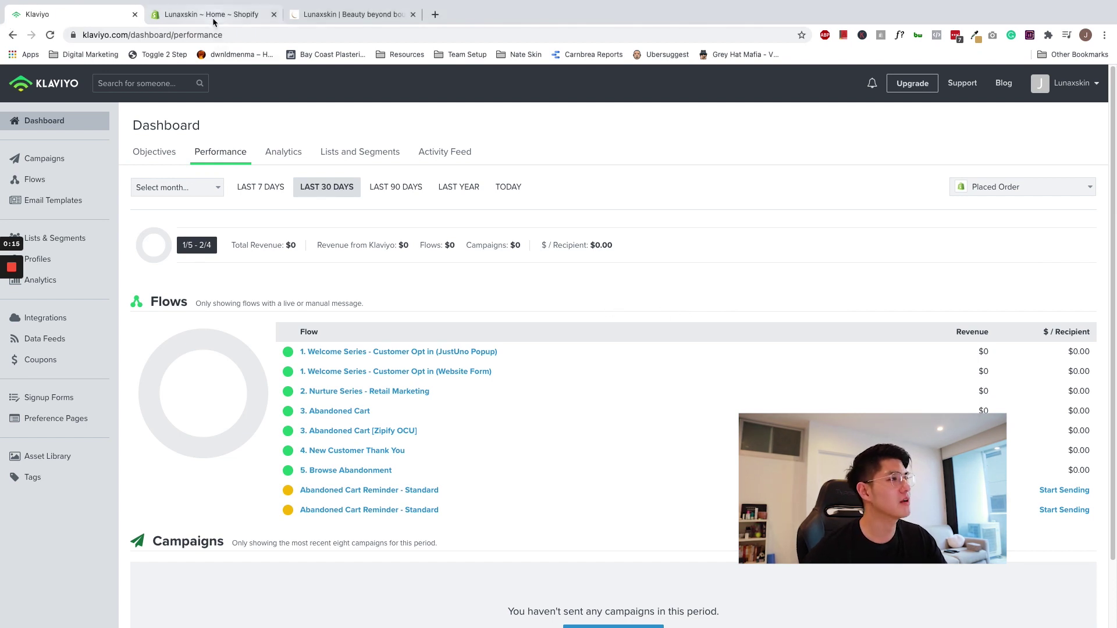
Bring up the signup forms install code snippet from Signup Forms and copy the script.
left_click(210, 15)
left_click(326, 14)
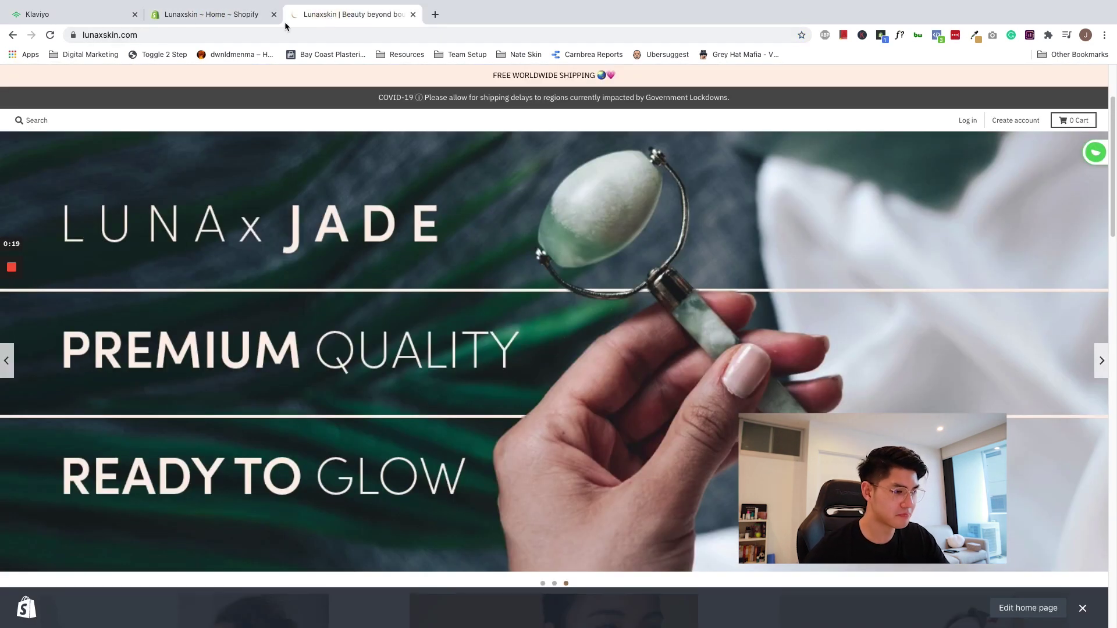
left_click(87, 15)
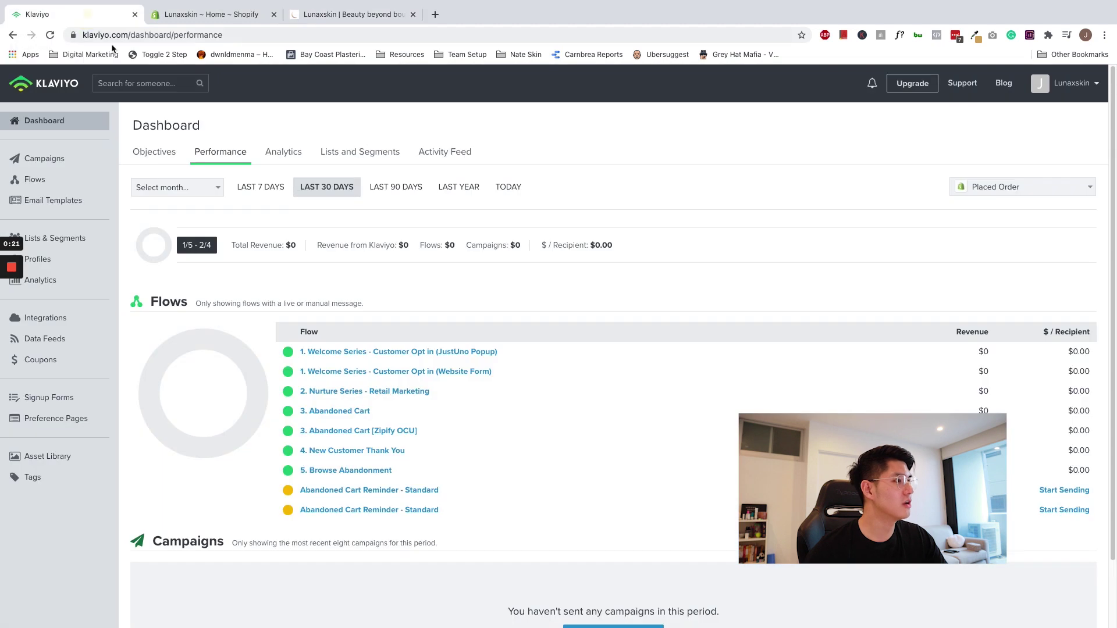
left_click(44, 397)
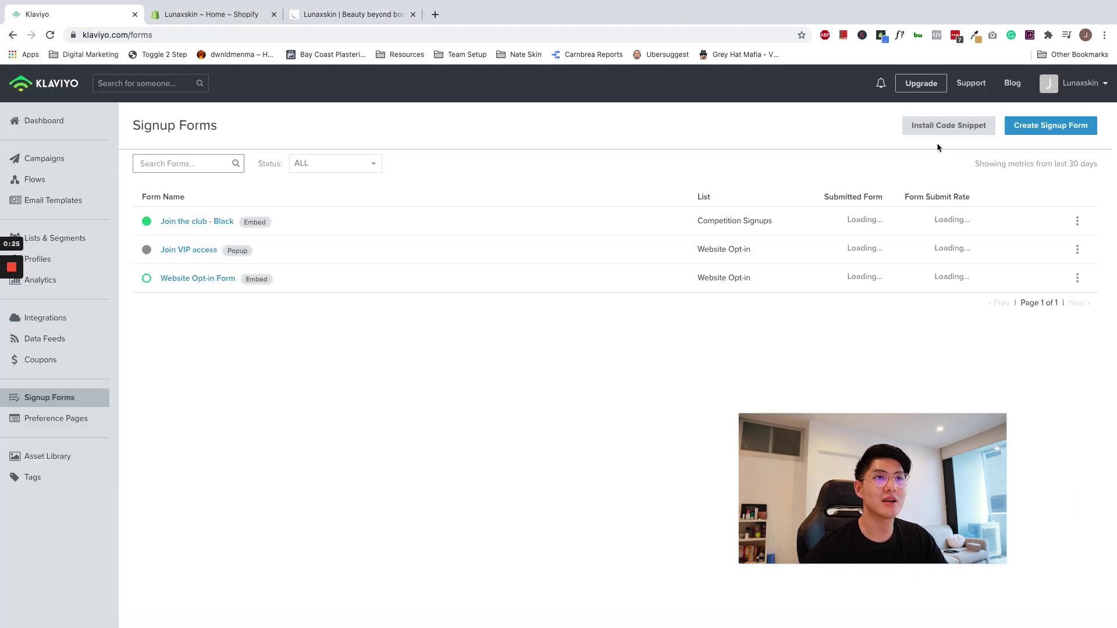
left_click(937, 135)
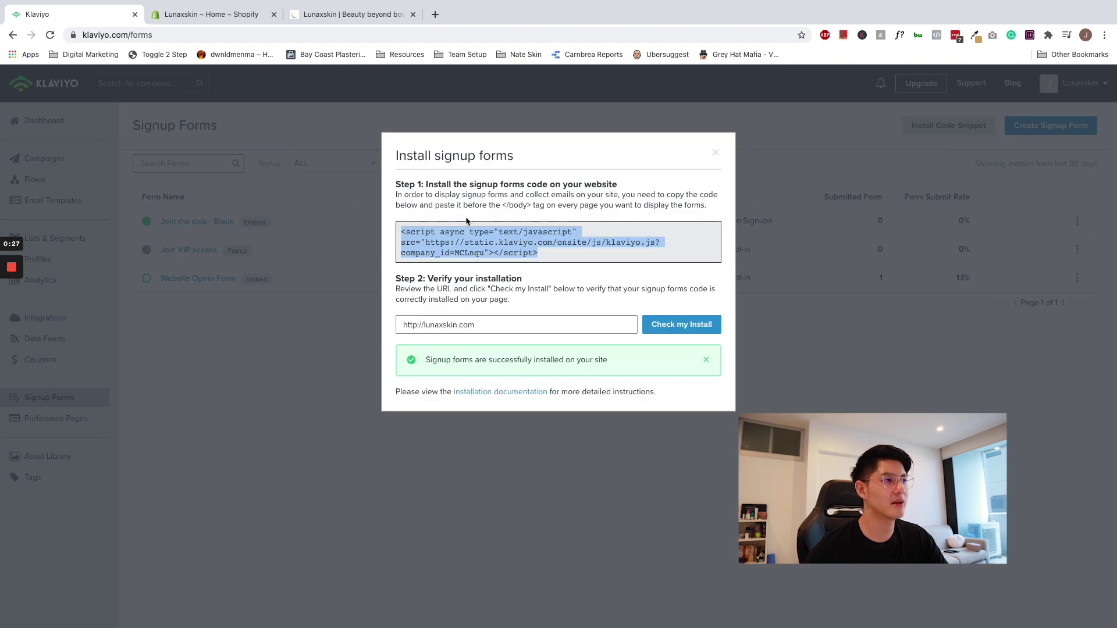
left_click(495, 239)
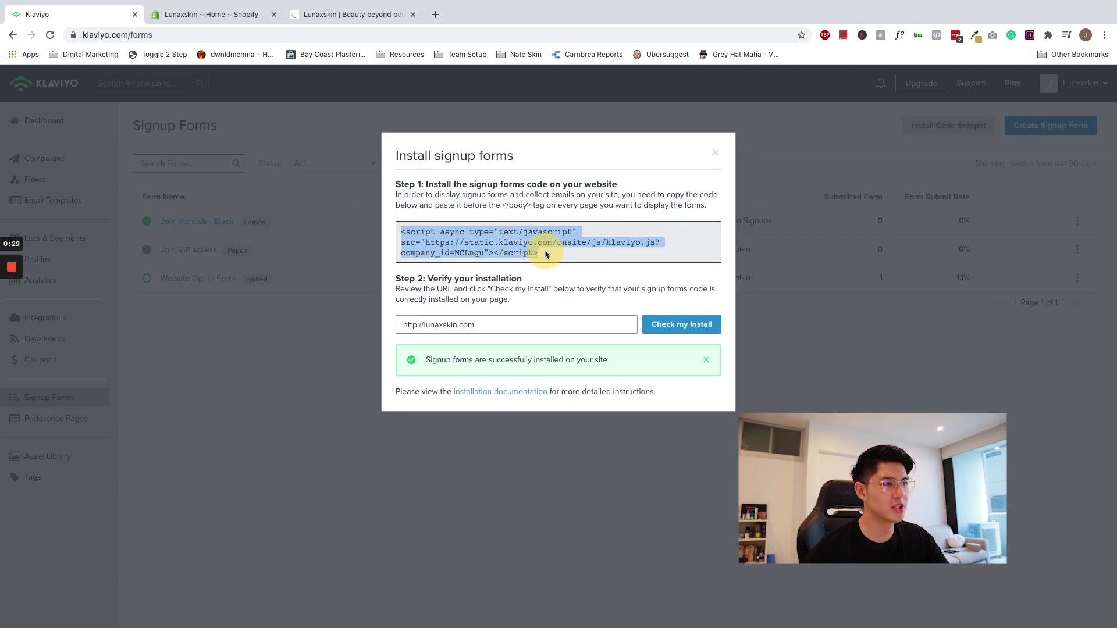
left_click(446, 246)
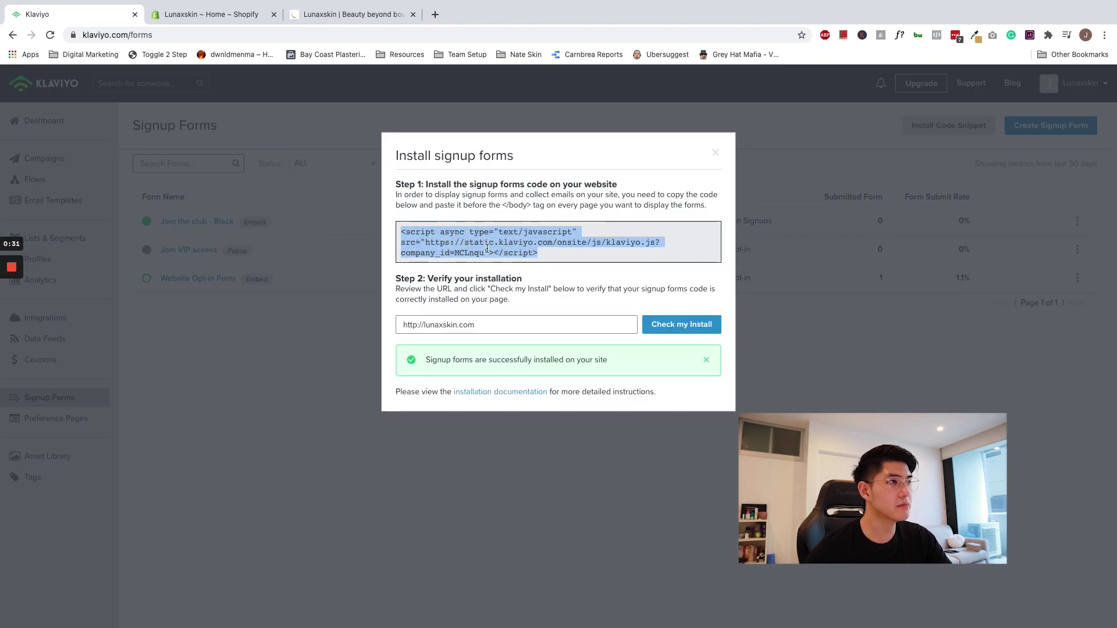
Open the live Shopify theme's code editor from Online Store > Themes > Edit code.
left_click(202, 16)
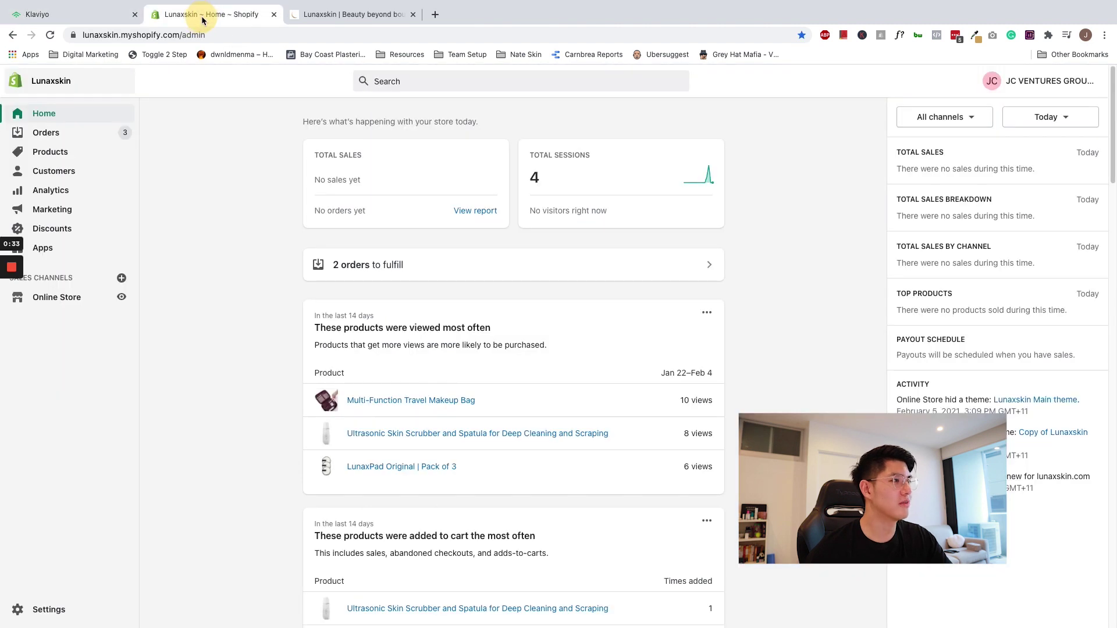
left_click(72, 297)
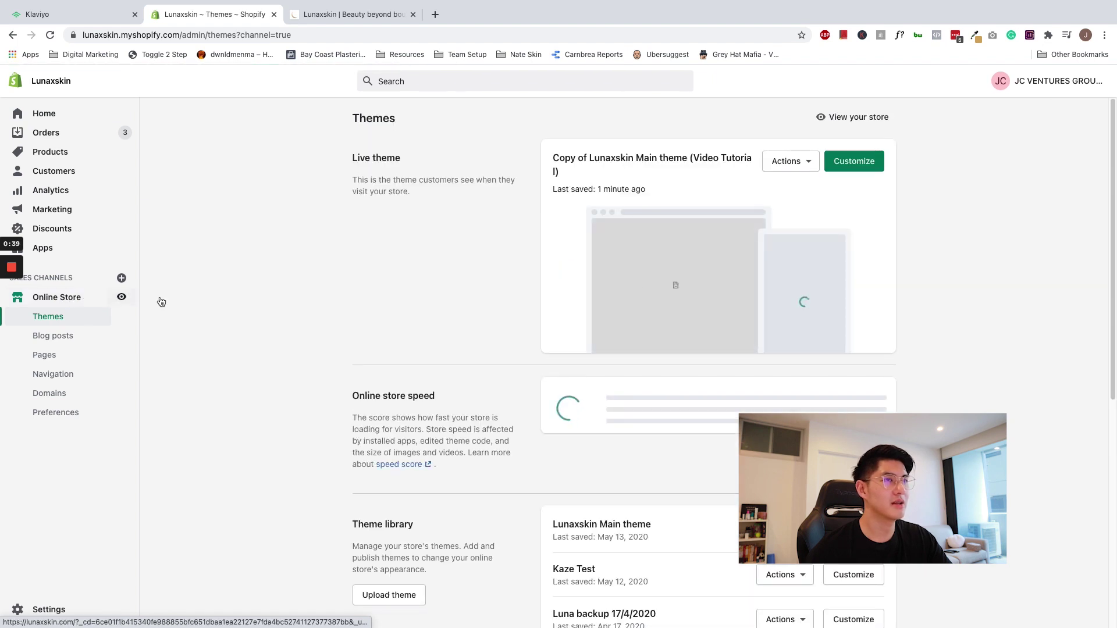
left_click(791, 164)
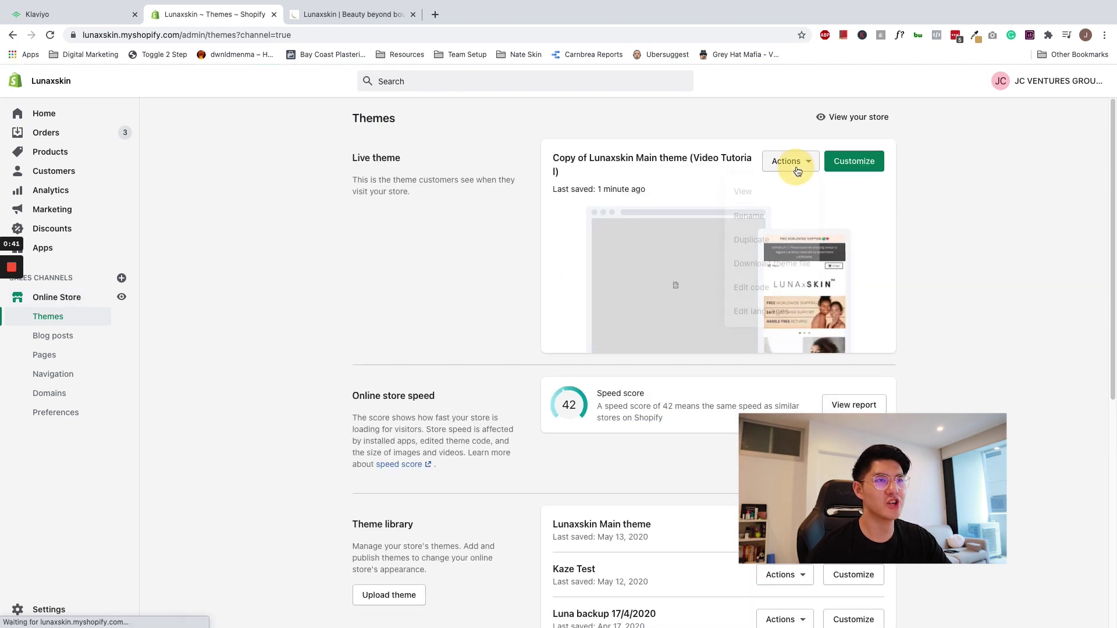
left_click(776, 288)
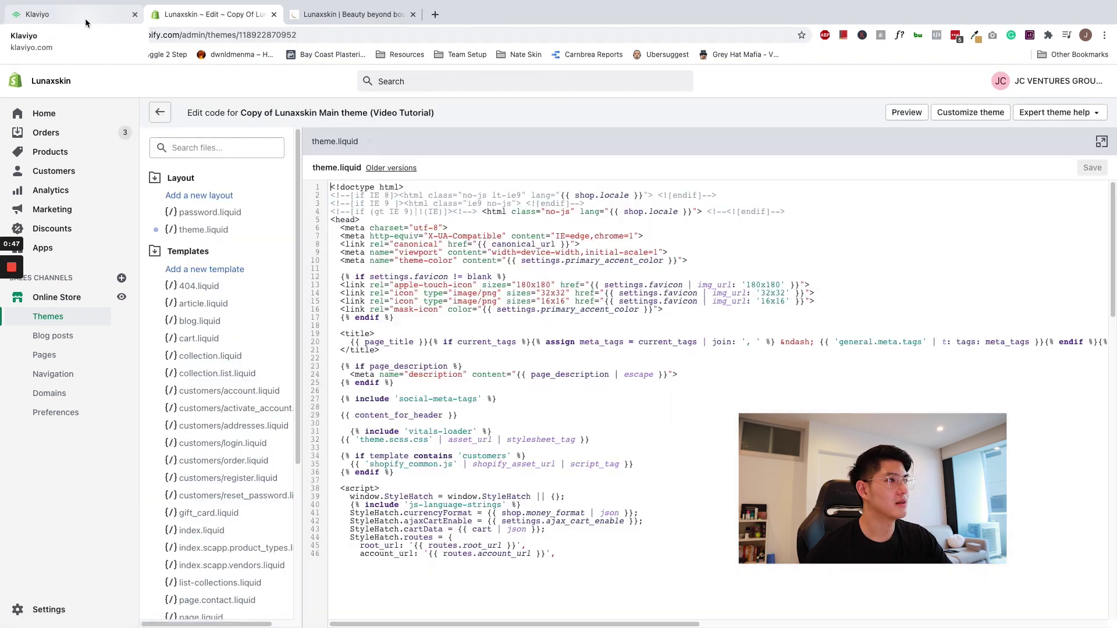
left_click(86, 17)
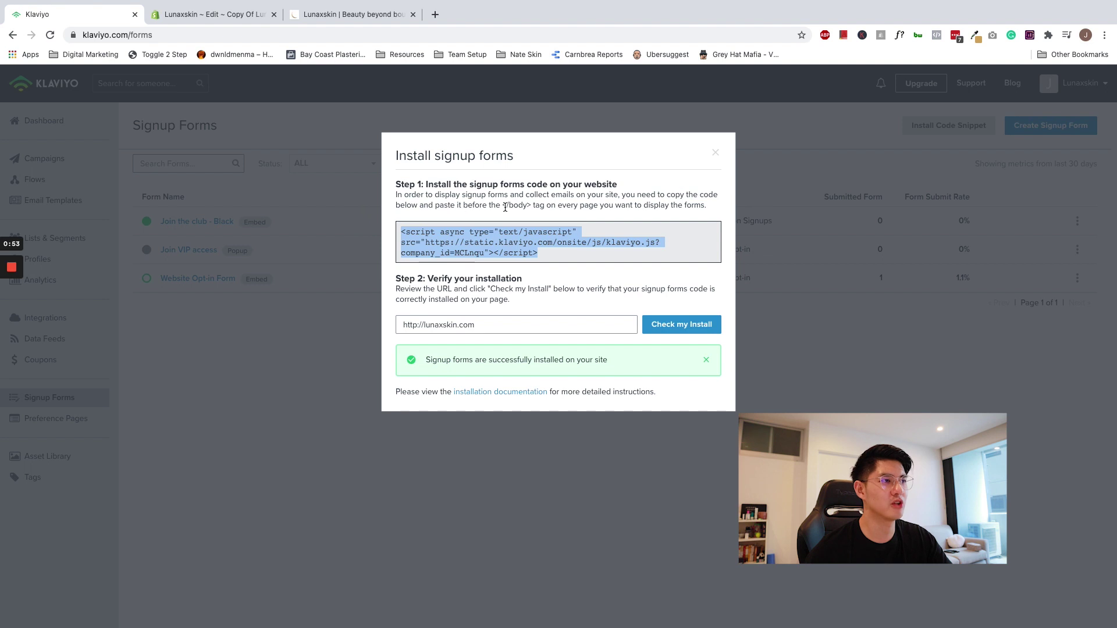
left_click(201, 14)
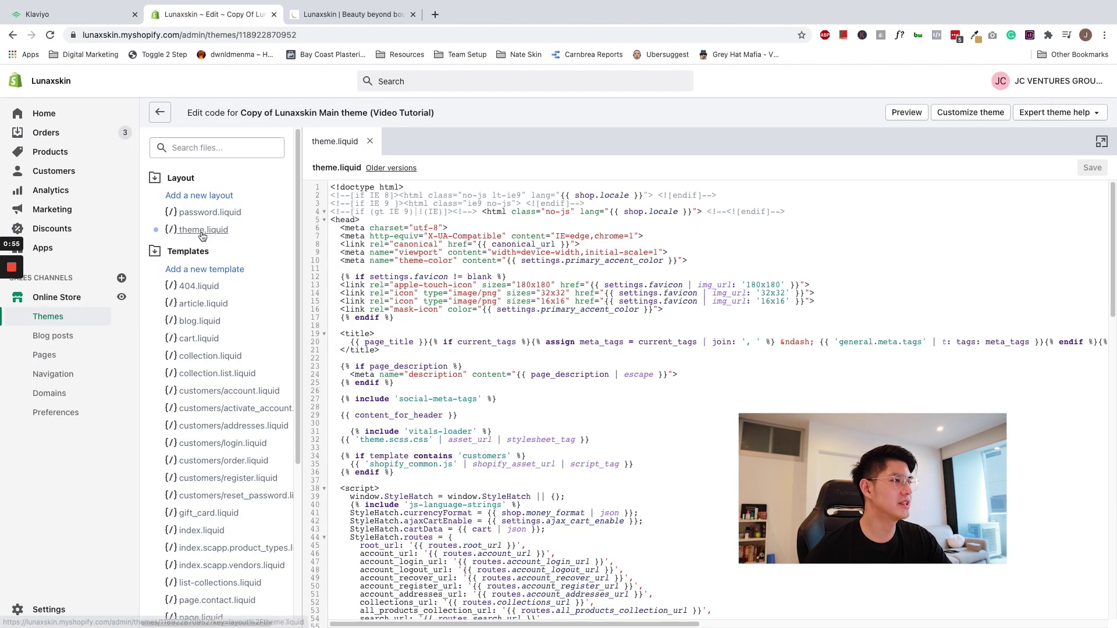
Paste the Klaviyo script on line 155 above </body> in theme.liquid and save.
left_click(202, 231)
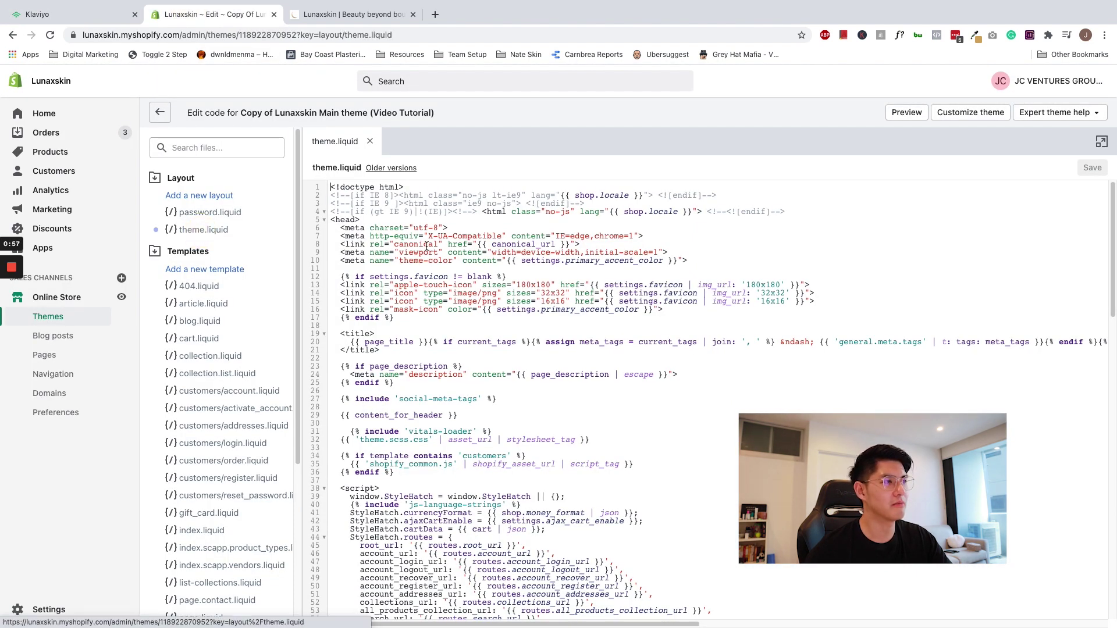
scroll(483, 327, "down", 10)
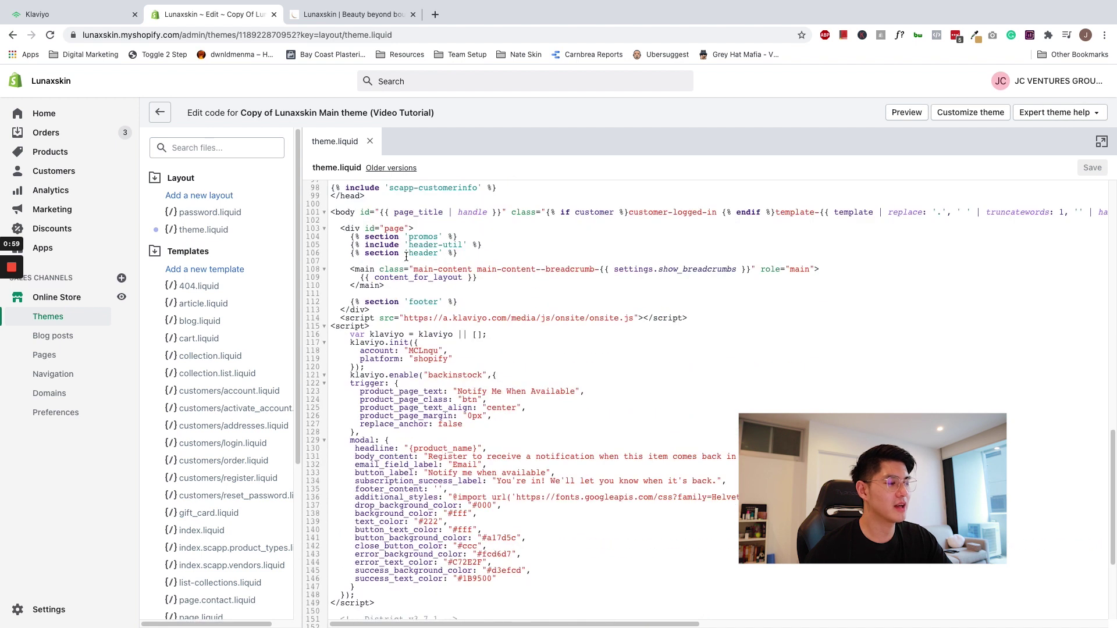
scroll(411, 329, "down", 5)
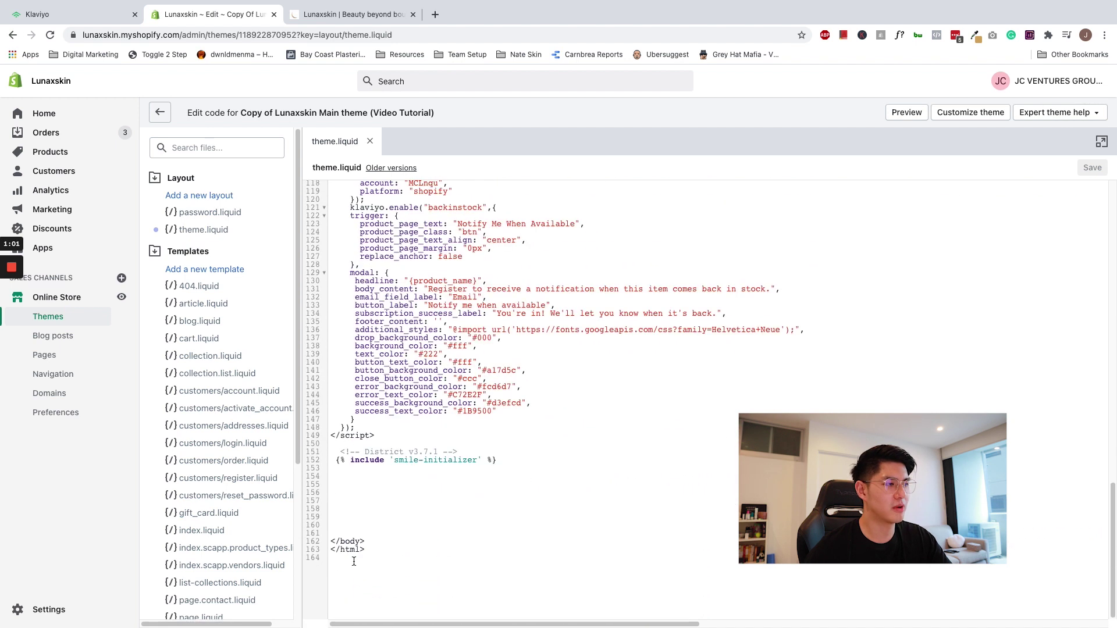
left_click(339, 482)
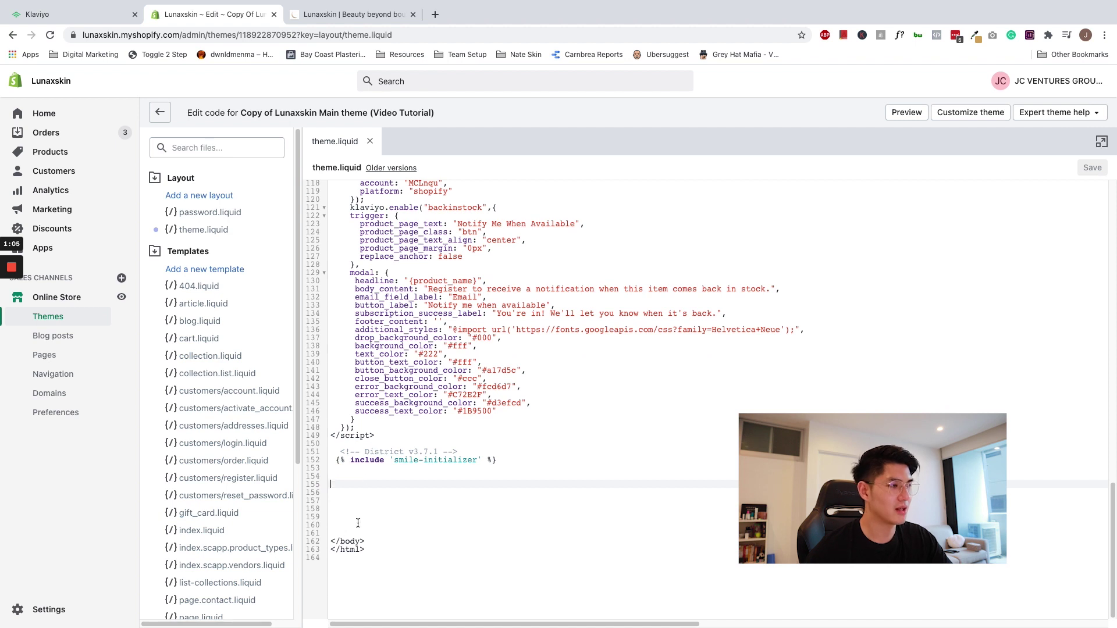
key("ctrl+v")
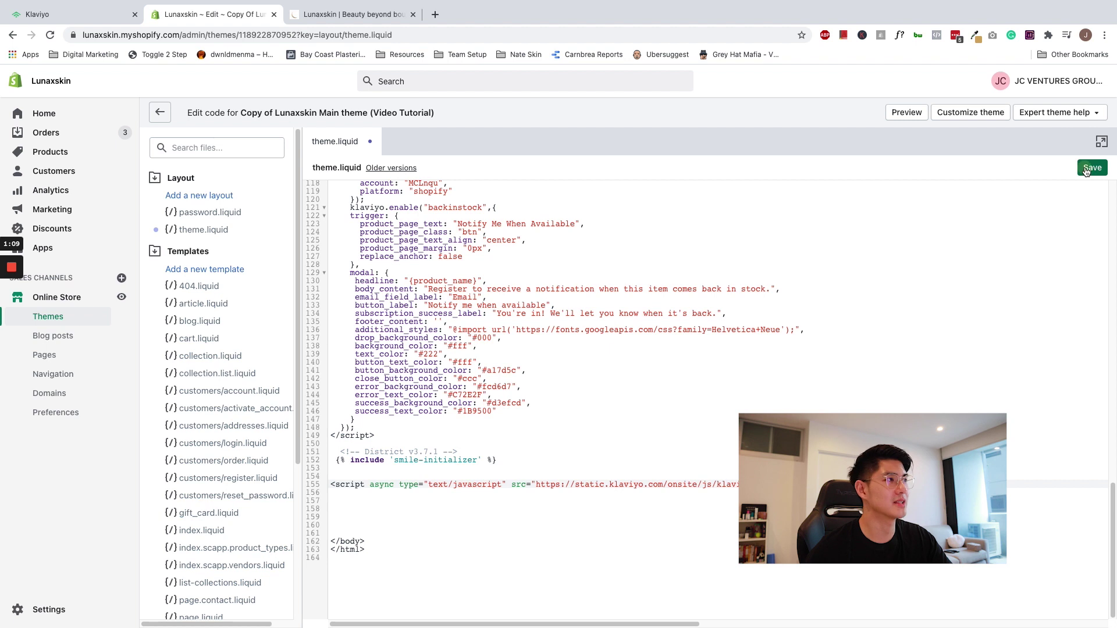
left_click(1085, 169)
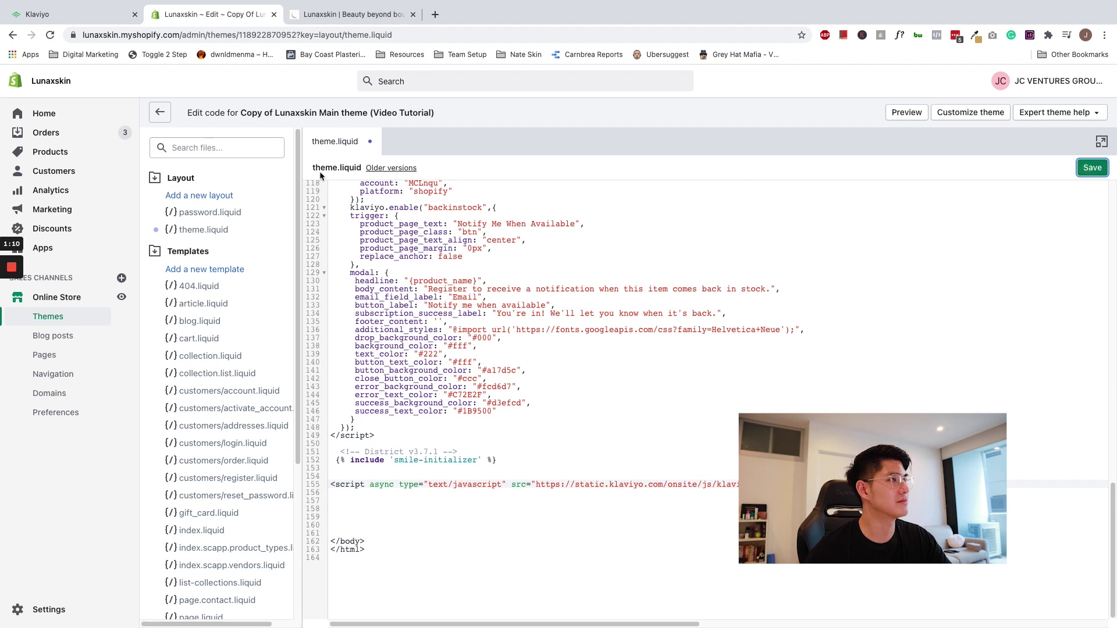
left_click(79, 20)
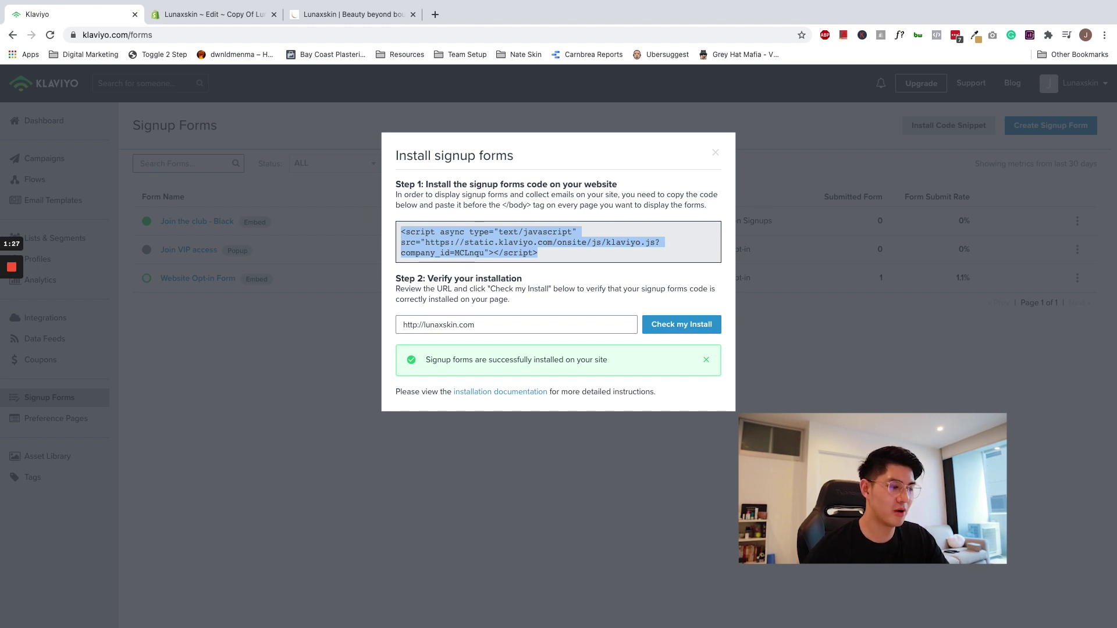
Close the Install signup forms dialog and go back to the Signup Forms list of three forms.
left_click(783, 225)
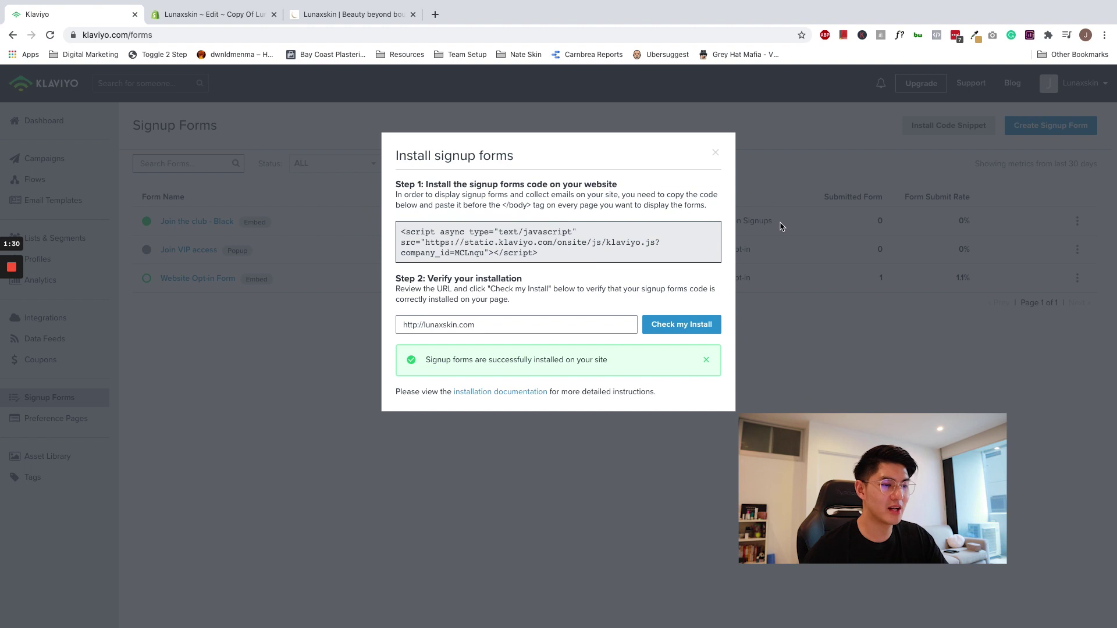
left_click(713, 156)
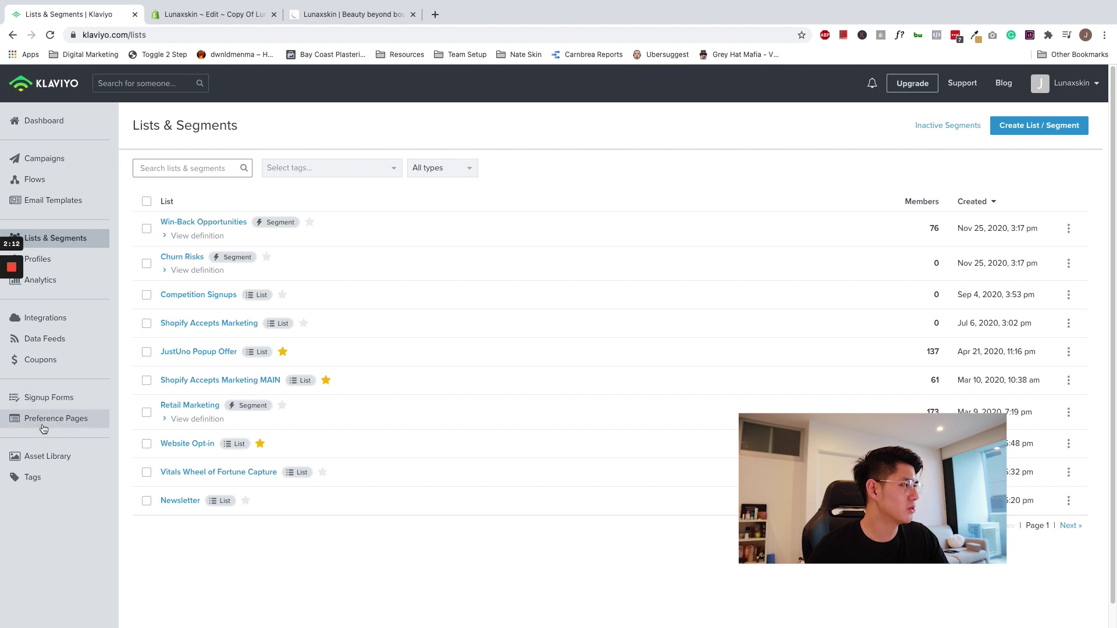
left_click(45, 406)
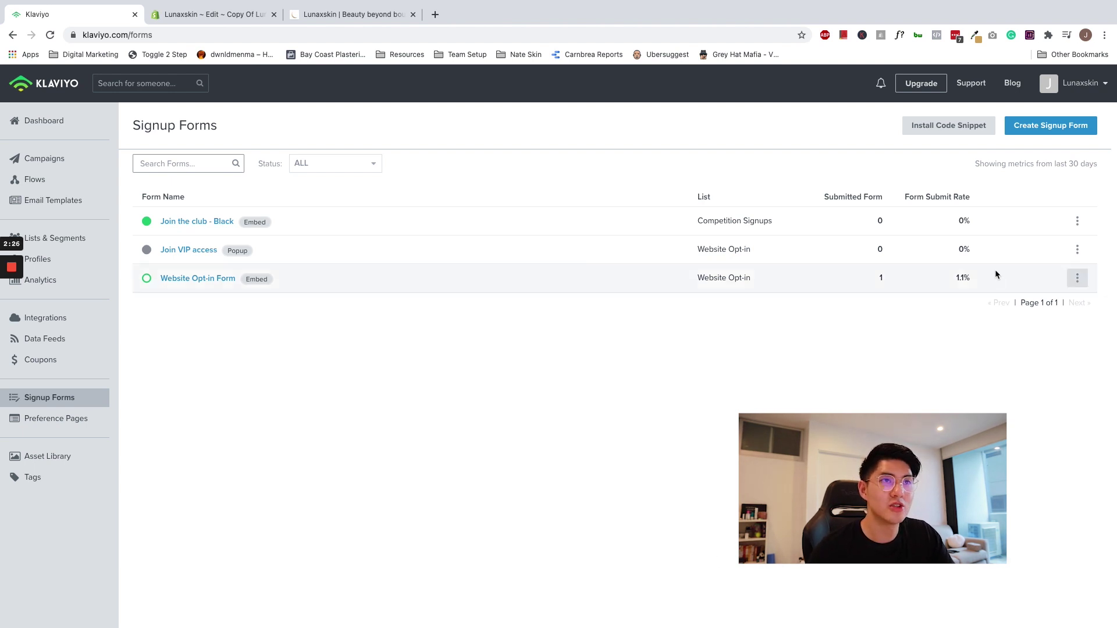
Start a new popup form from the Join VIP access template.
left_click(1049, 129)
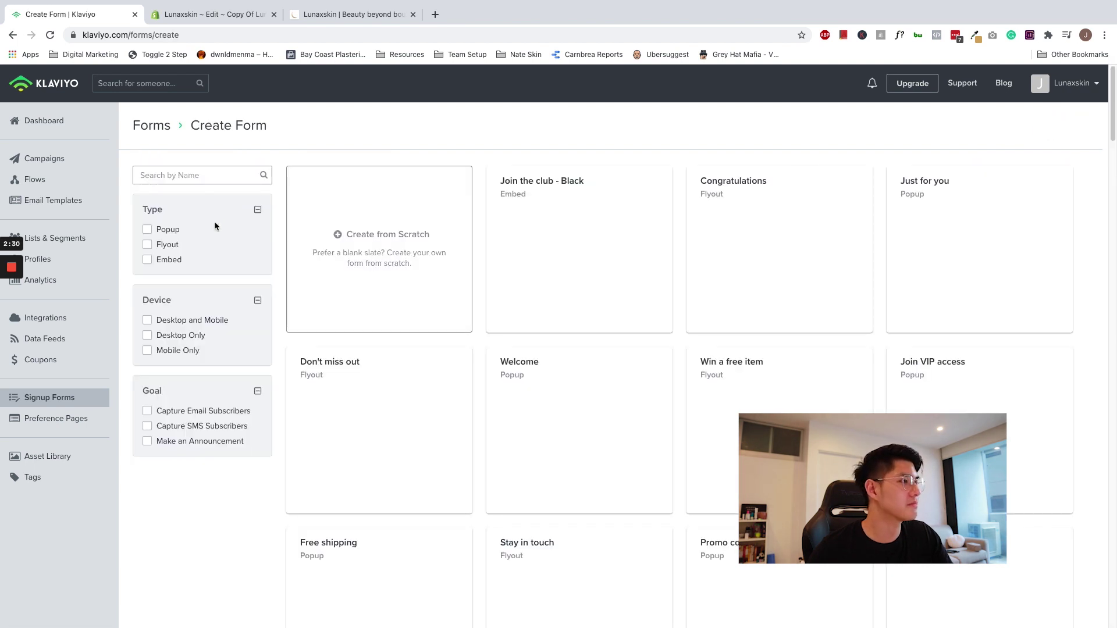
left_click(147, 230)
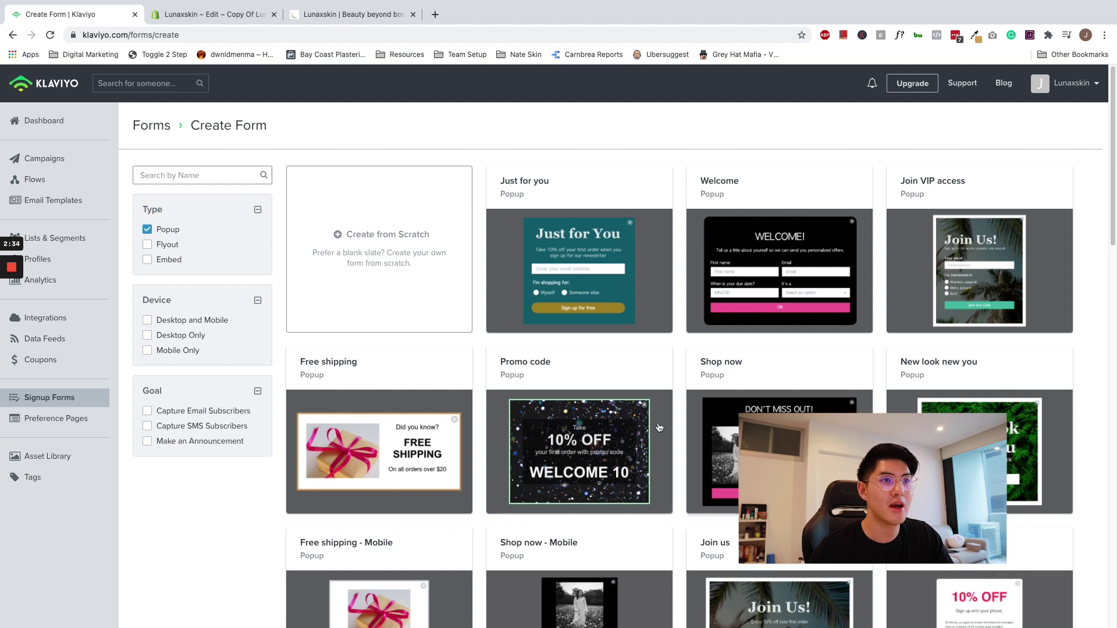
scroll(532, 379, "down", 2)
scroll(533, 379, "down", 2)
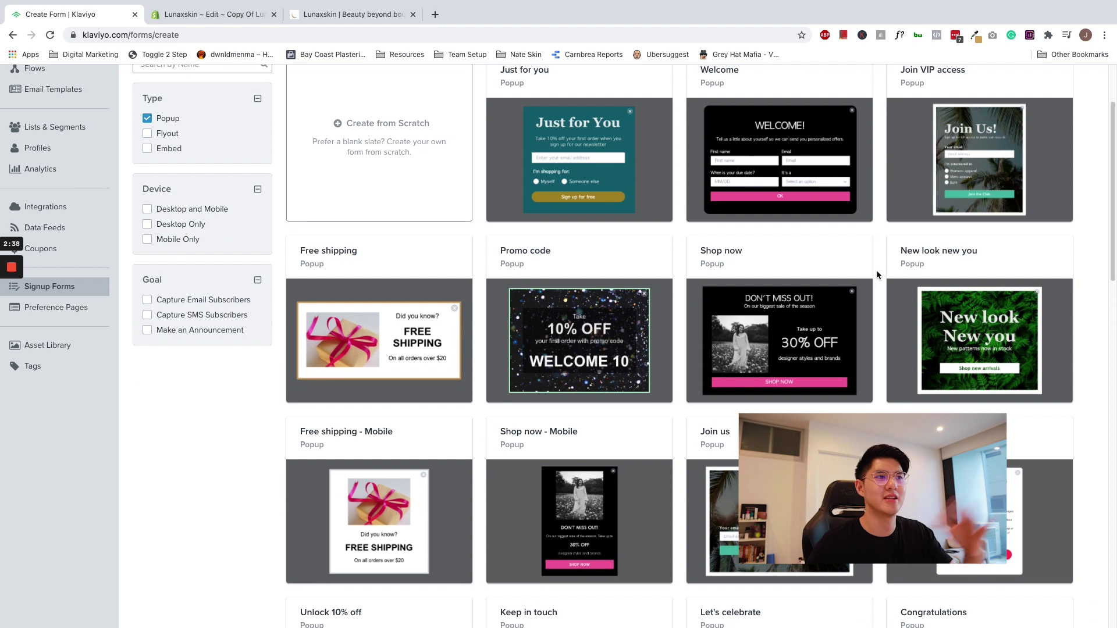
scroll(877, 271, "up", 2)
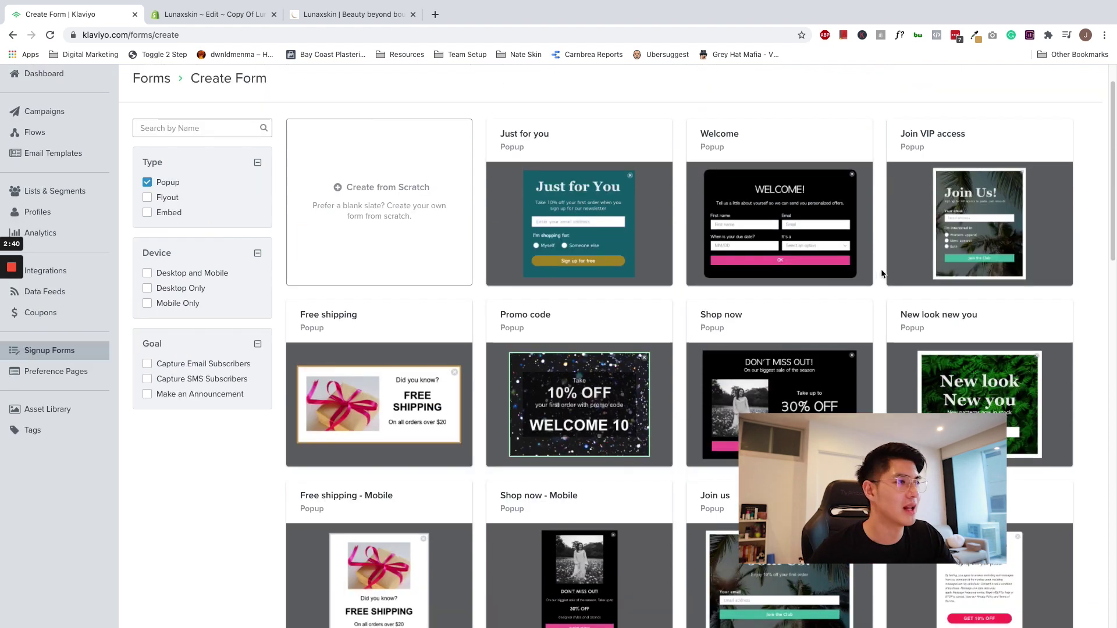
scroll(929, 211, "up", 1)
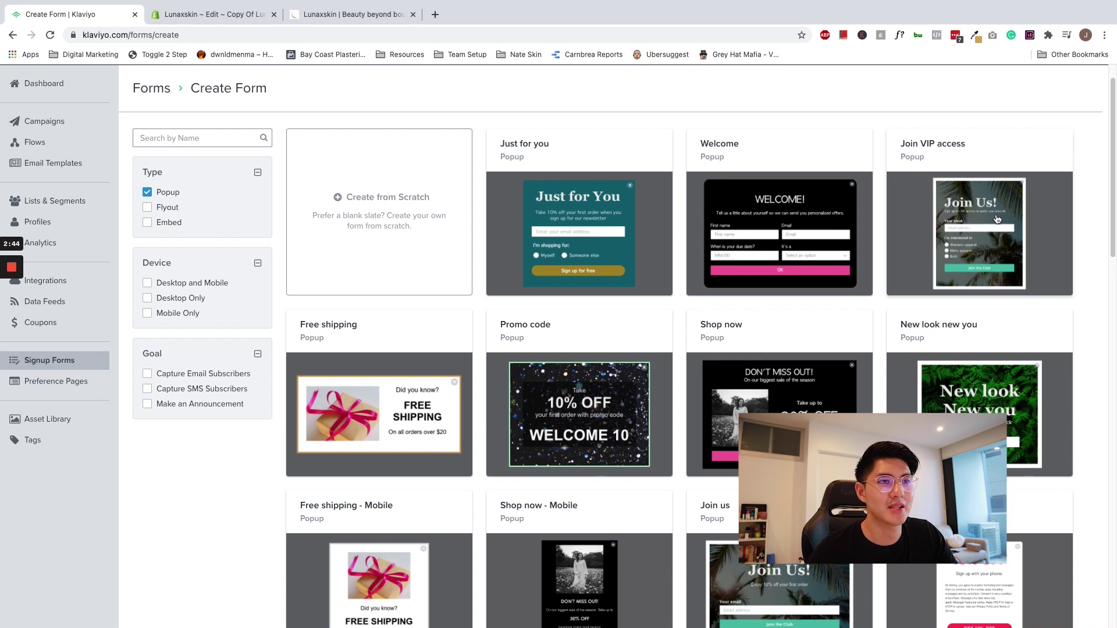
left_click(1014, 199)
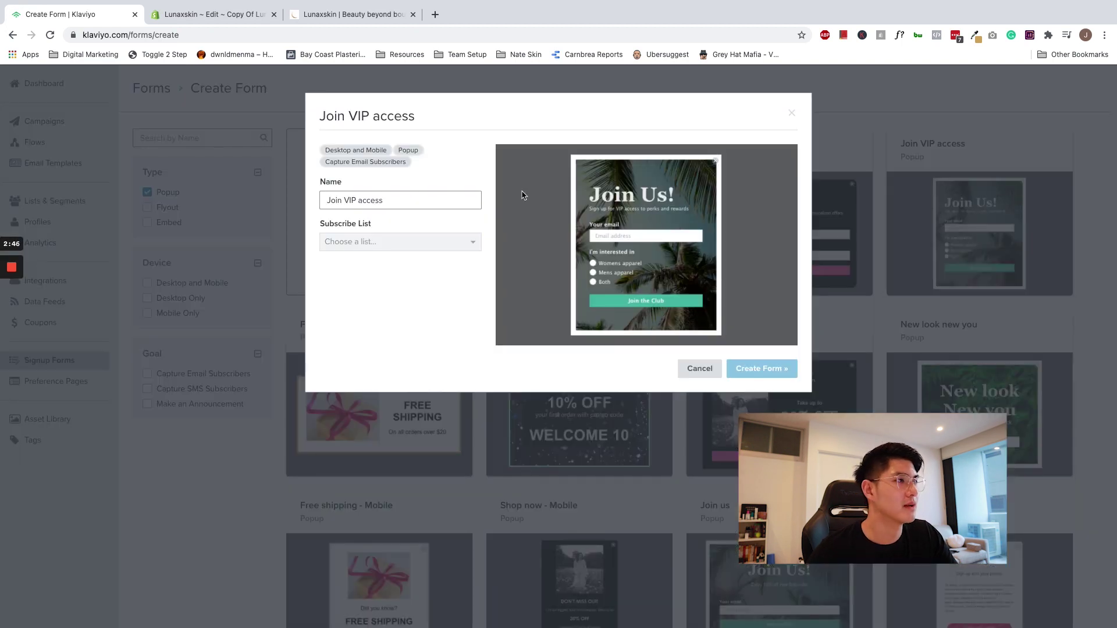
Name the form '10% Off', subscribe sign-ups to Website Opt-in, and create it.
left_click_drag(407, 200, 299, 200)
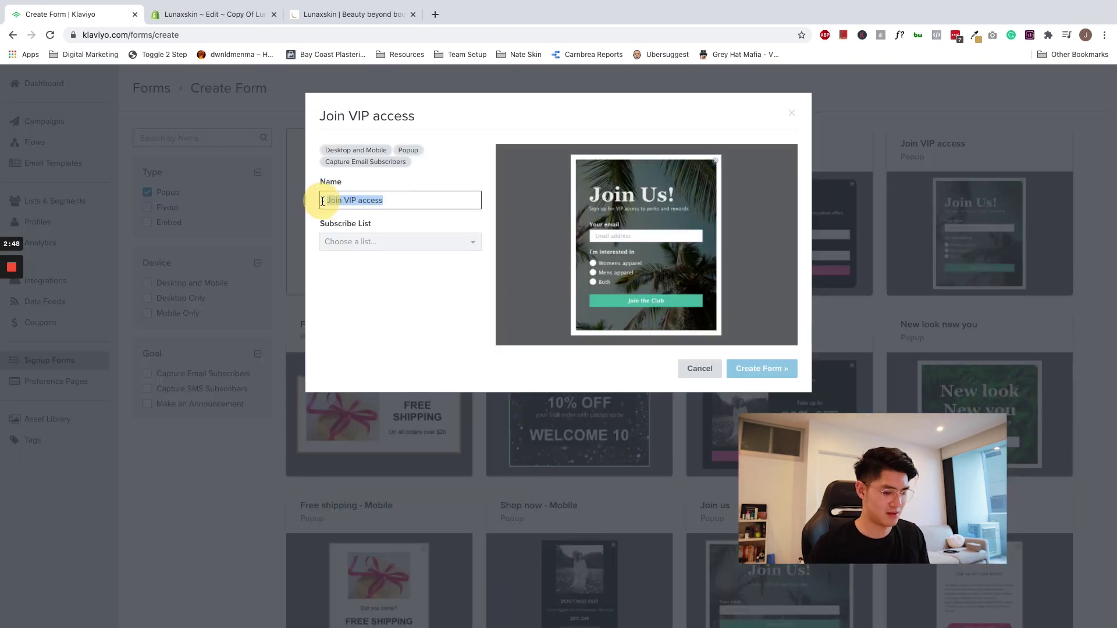
type("1")
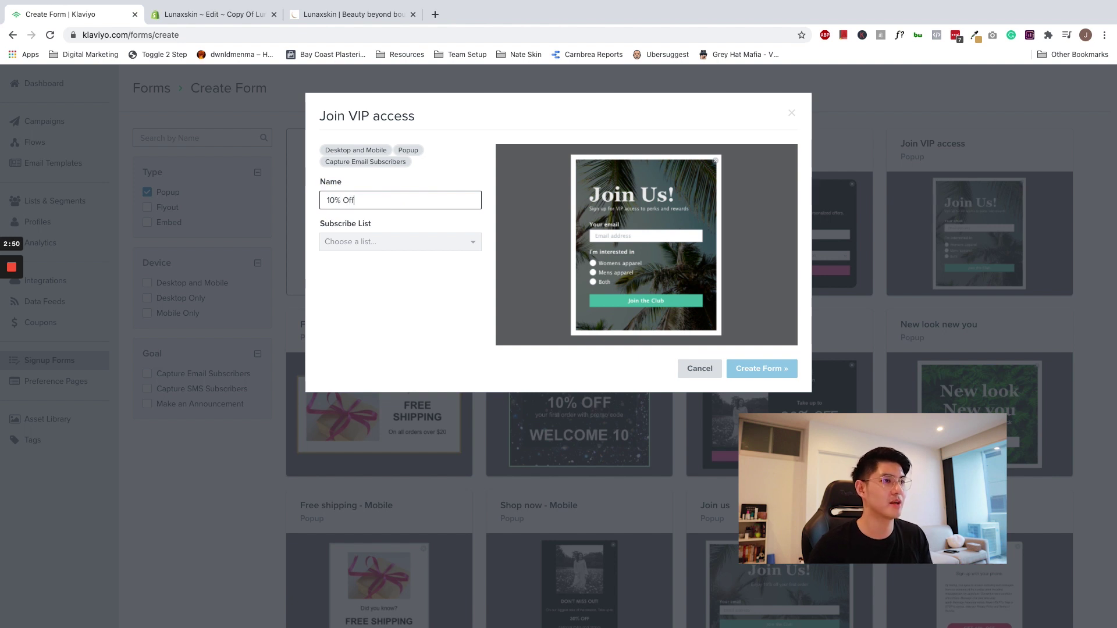
left_click(387, 240)
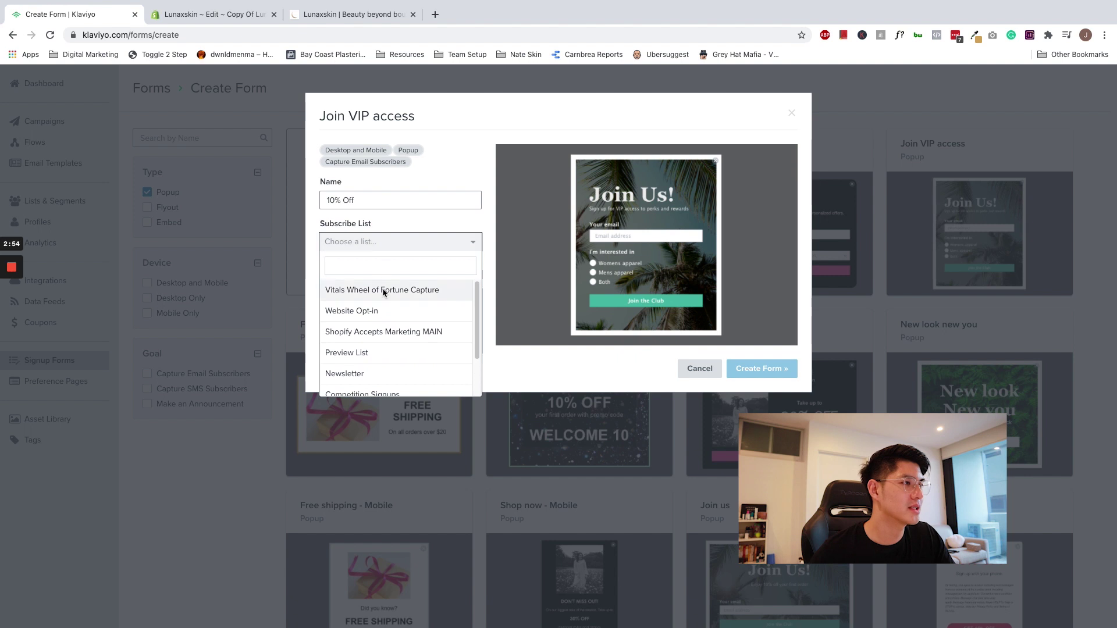
left_click(364, 314)
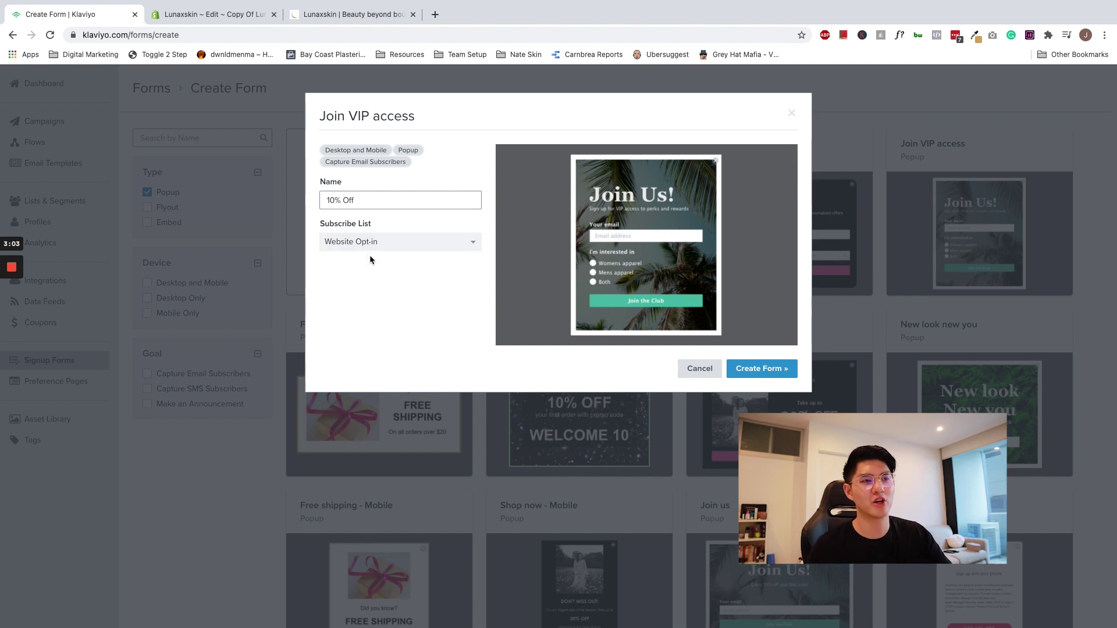
left_click(783, 372)
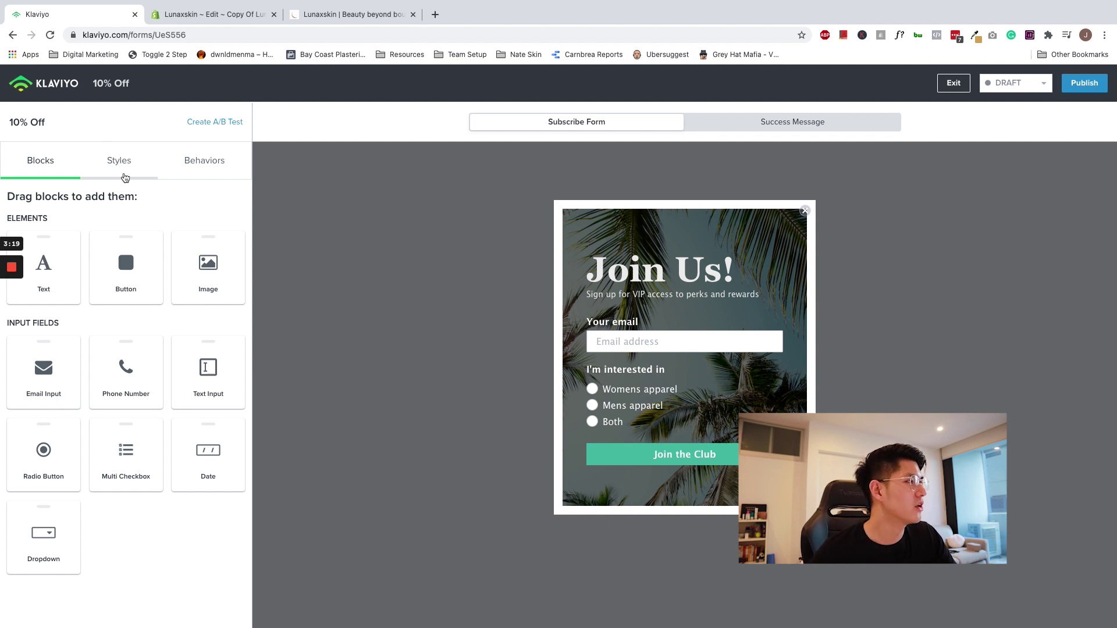
Replace the form's background image with Popup.jpeg in the Styles settings.
left_click(123, 173)
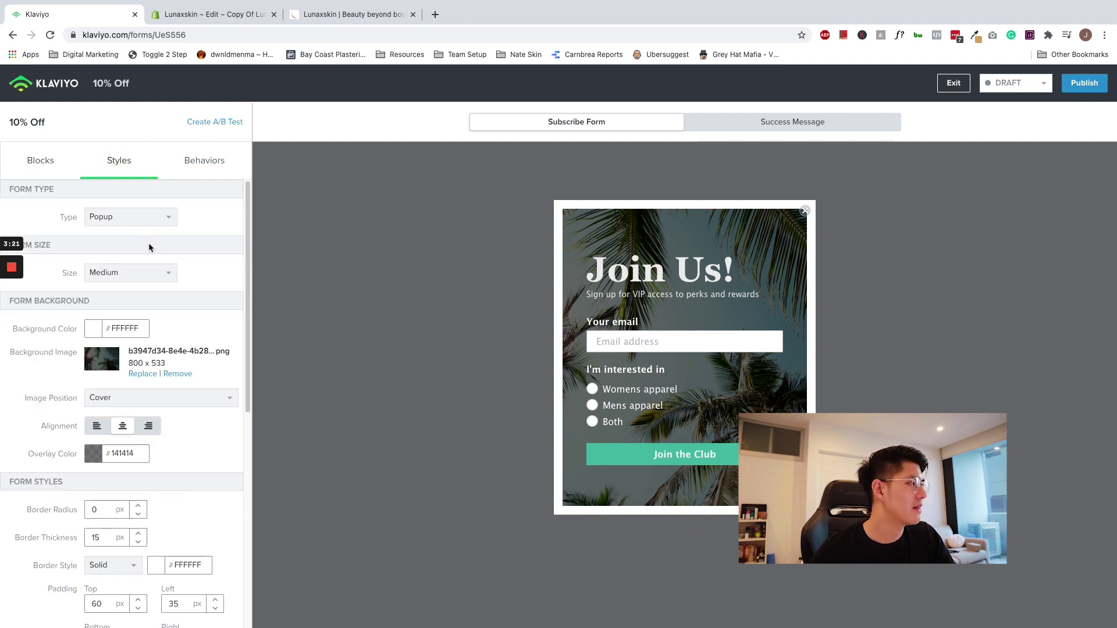
left_click(141, 375)
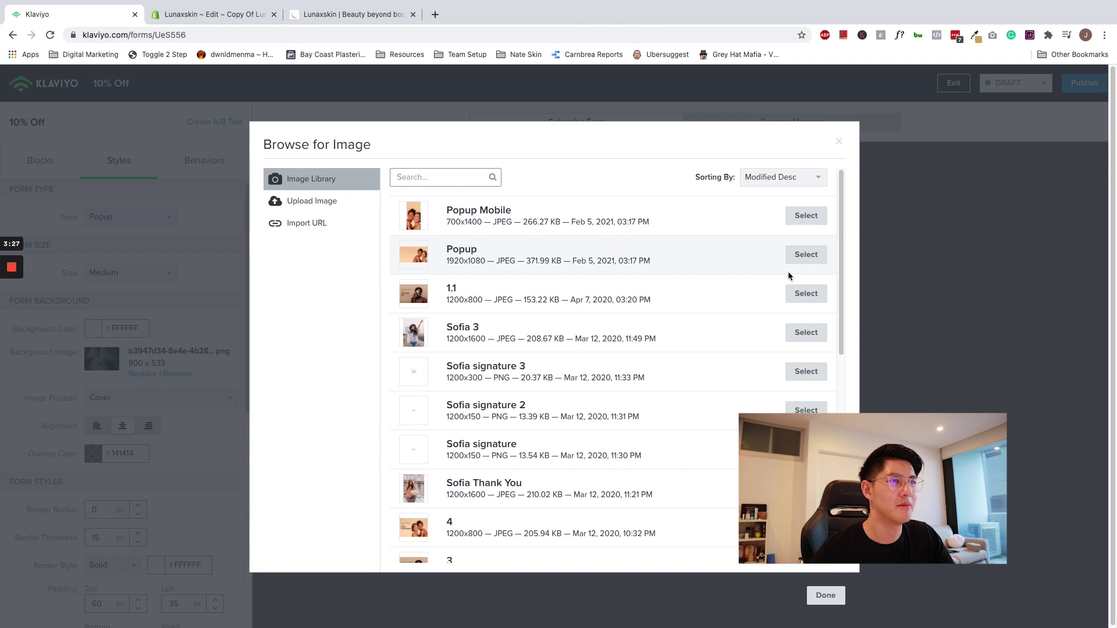
left_click(795, 258)
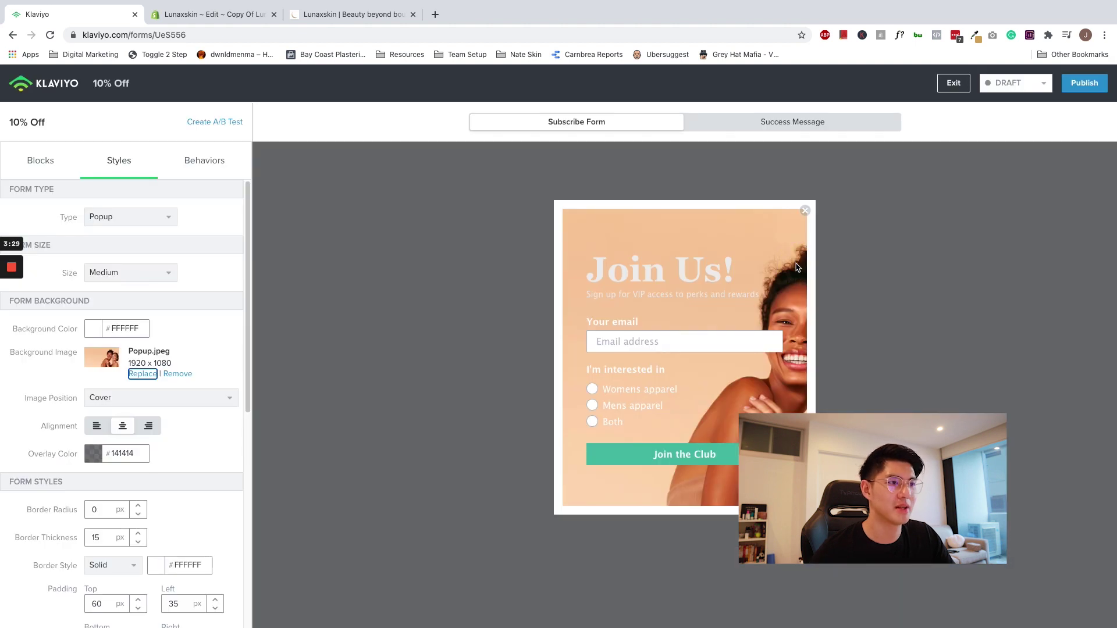
left_click(155, 270)
Set the form size to Large, keep the image at Cover, and delete the interest options block.
left_click(135, 336)
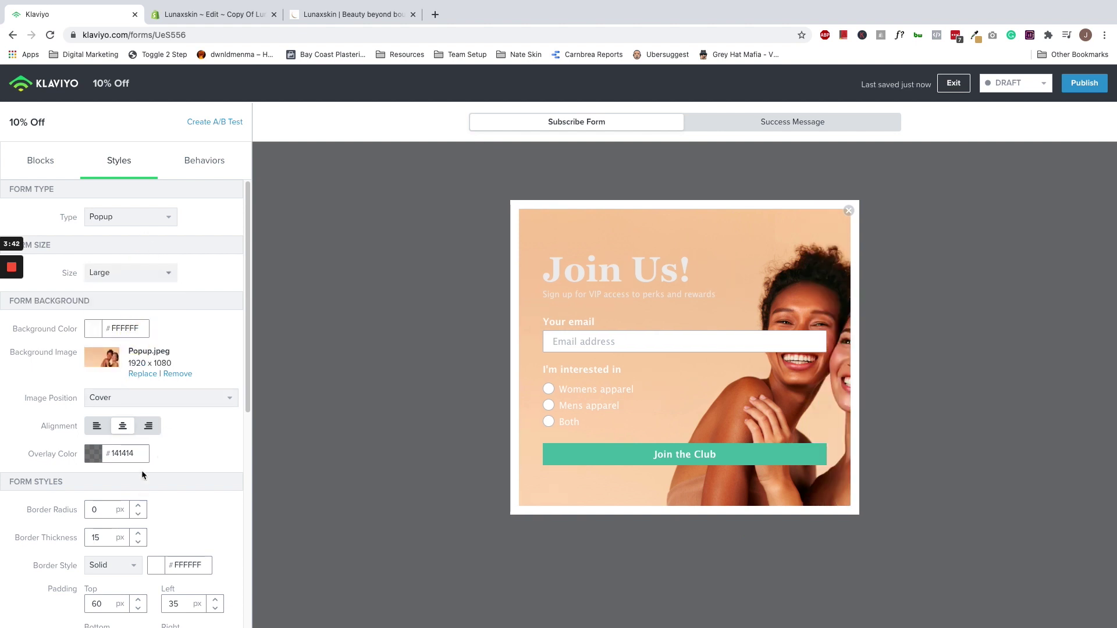
left_click(153, 399)
left_click(150, 438)
left_click(581, 395)
left_click(526, 367)
left_click(682, 215)
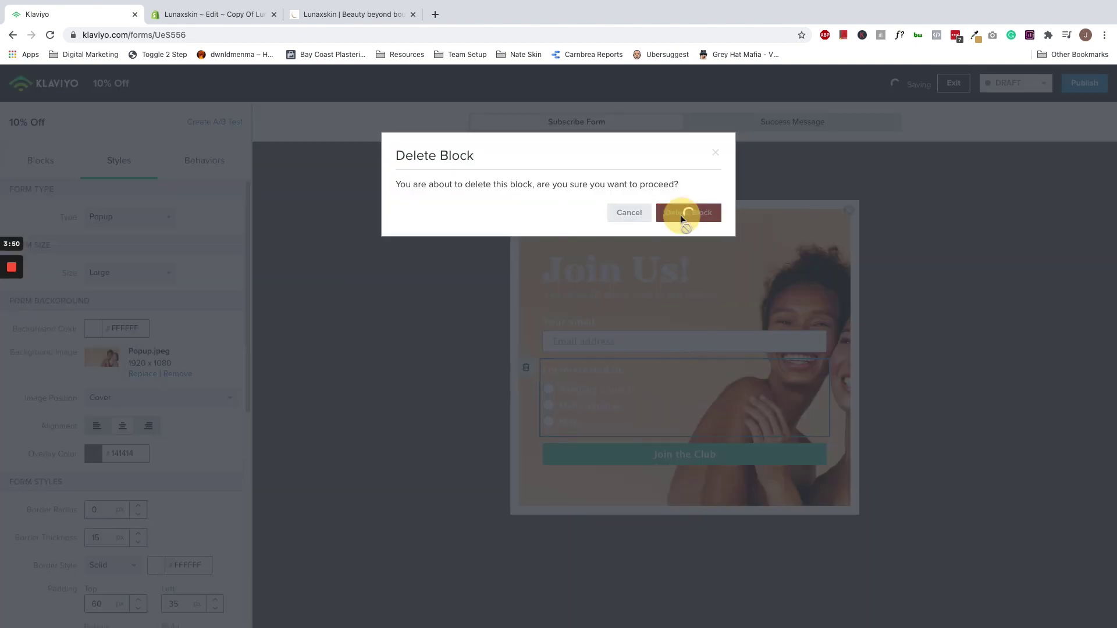
Make the heading and subtitle text black.
left_click(643, 288)
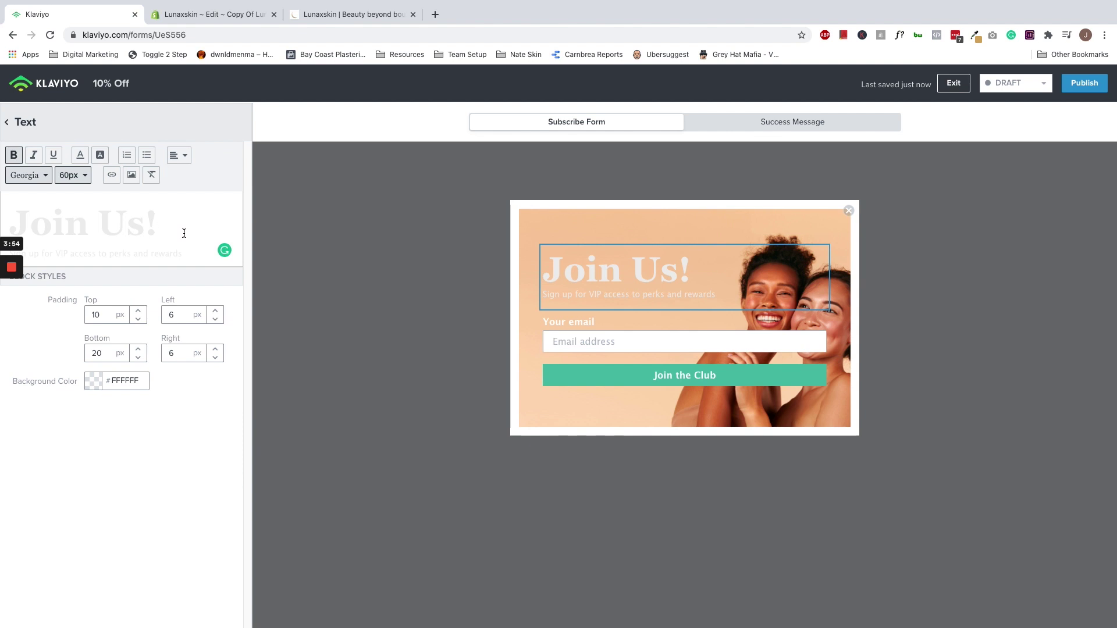
key("ctrl+a")
left_click(80, 155)
left_click(86, 247)
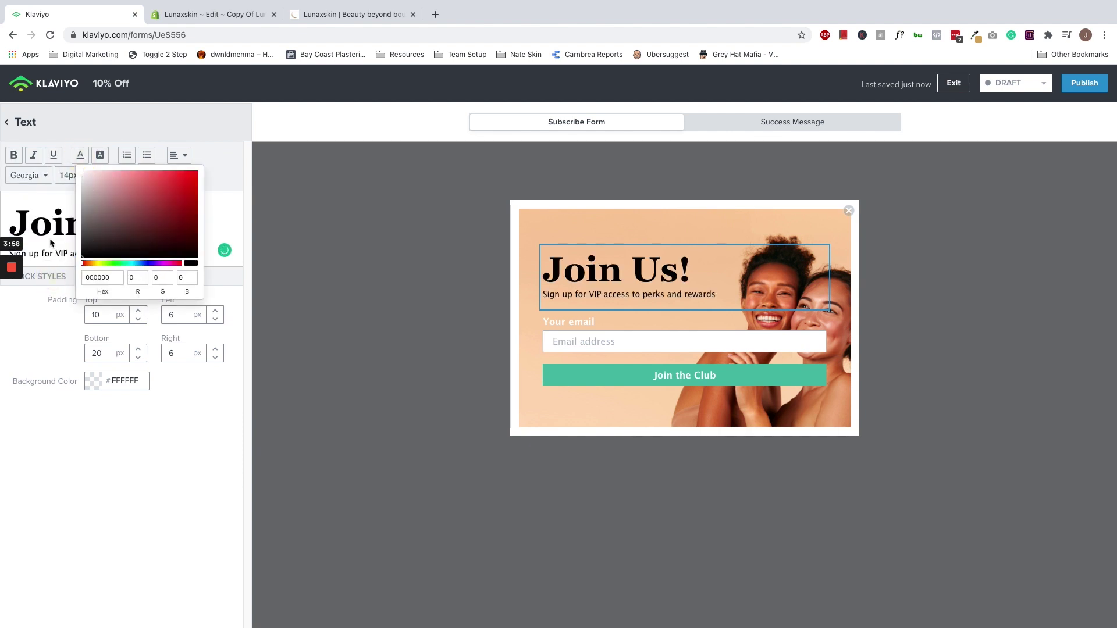
left_click(143, 224)
Retype the heading as 'GET 10% OFF' and set the block's text to 48px.
left_click_drag(156, 224, 26, 224)
type("g")
key("BackSpace")
type("G")
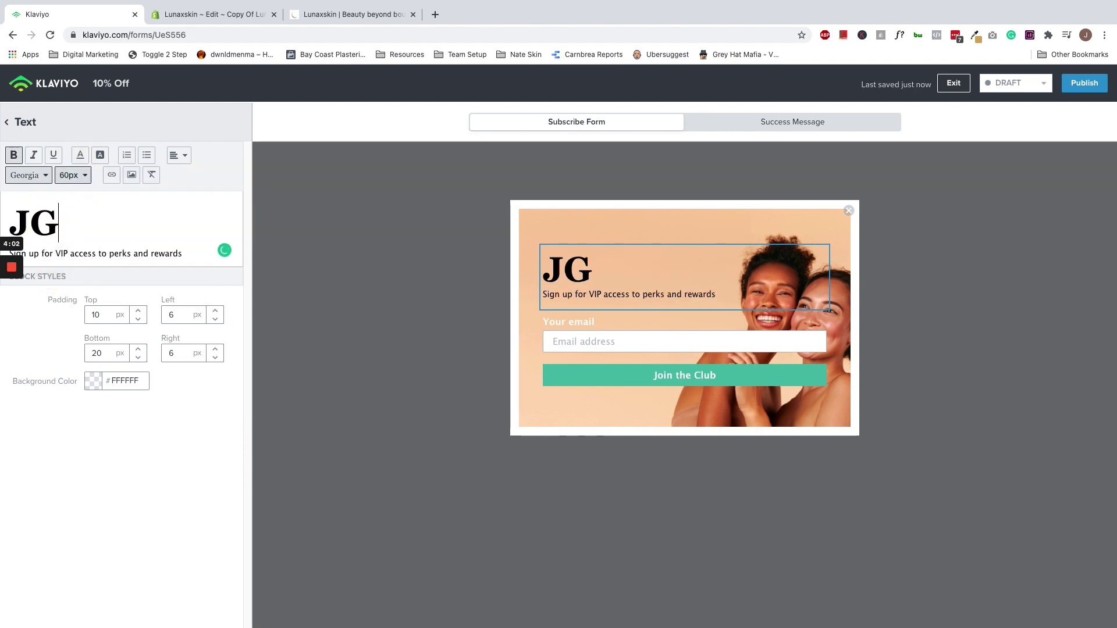
key("Left")
key("BackSpace")
key("Right")
type("ET 10% OFF")
key("ctrl+a")
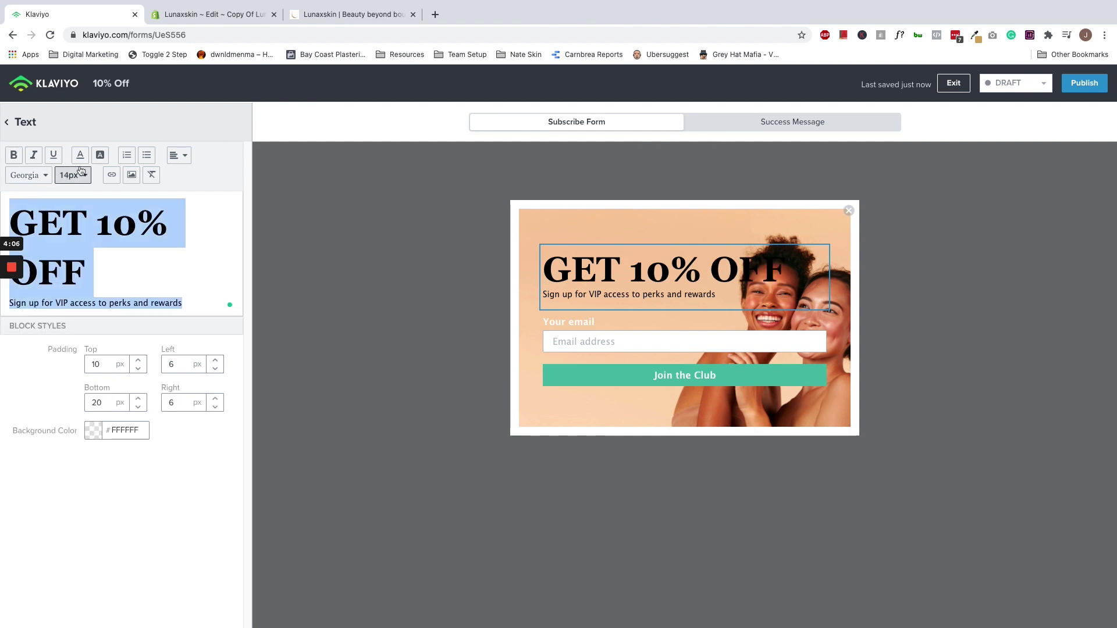
left_click(72, 175)
left_click(85, 418)
Change the subtitle to 'Your first order' at 28px.
left_click_drag(177, 338, 15, 264)
type("YOUR")
key("BackSpace")
key("BackSpace")
key("BackSpace")
key("BackSpace")
key("BackSpace")
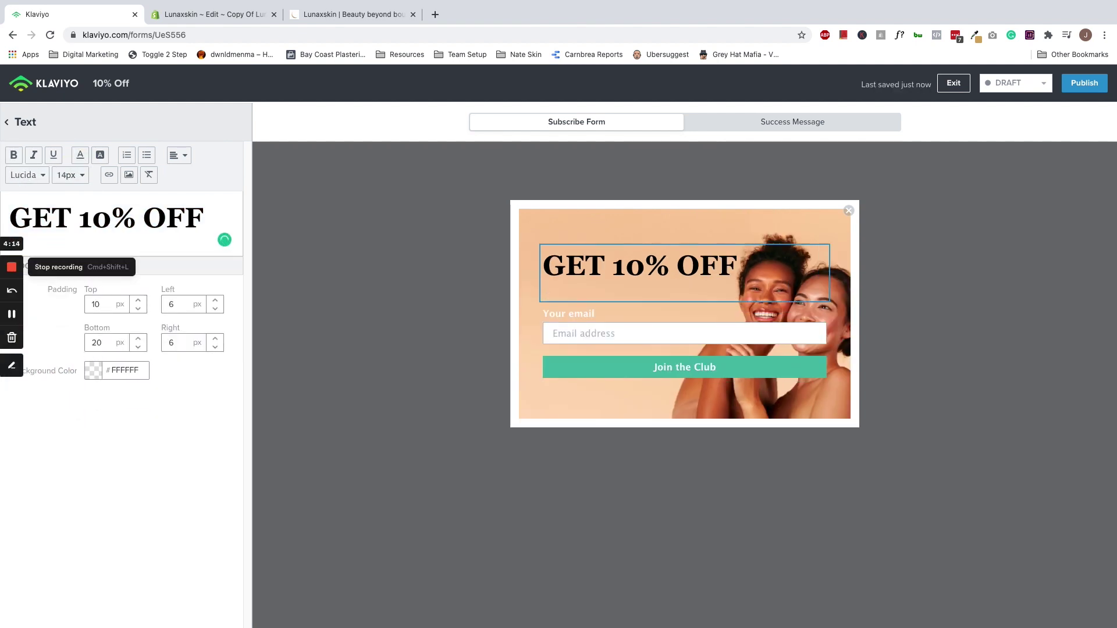
key("super+z")
key("BackSpace")
key("BackSpace")
key("BackSpace")
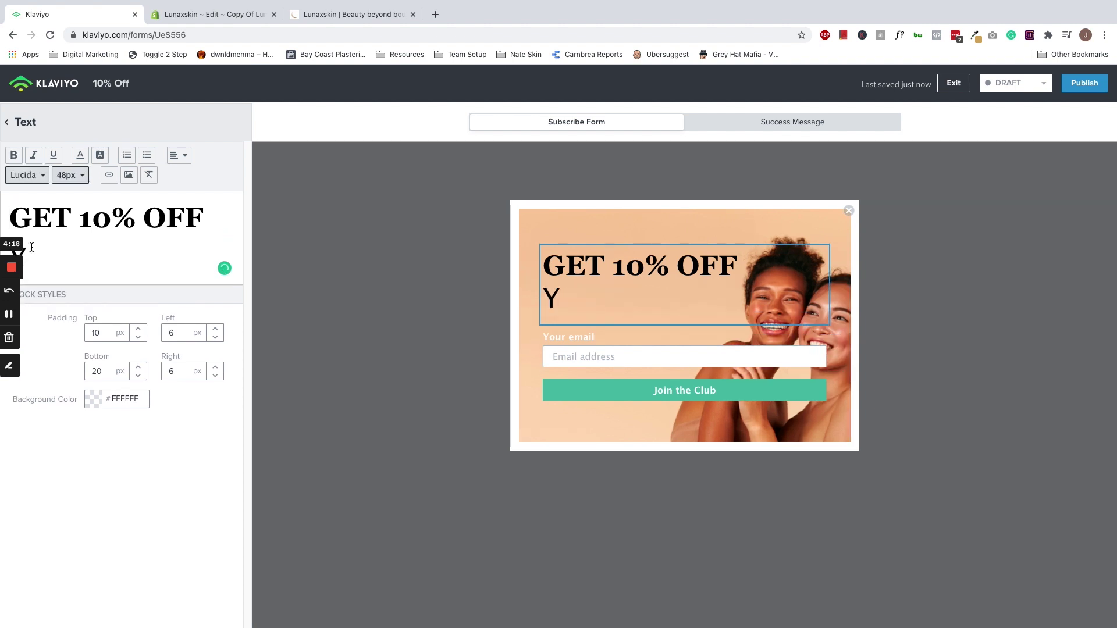
type("our first order")
left_click_drag(220, 259, 6, 259)
left_click(70, 175)
left_click(78, 315)
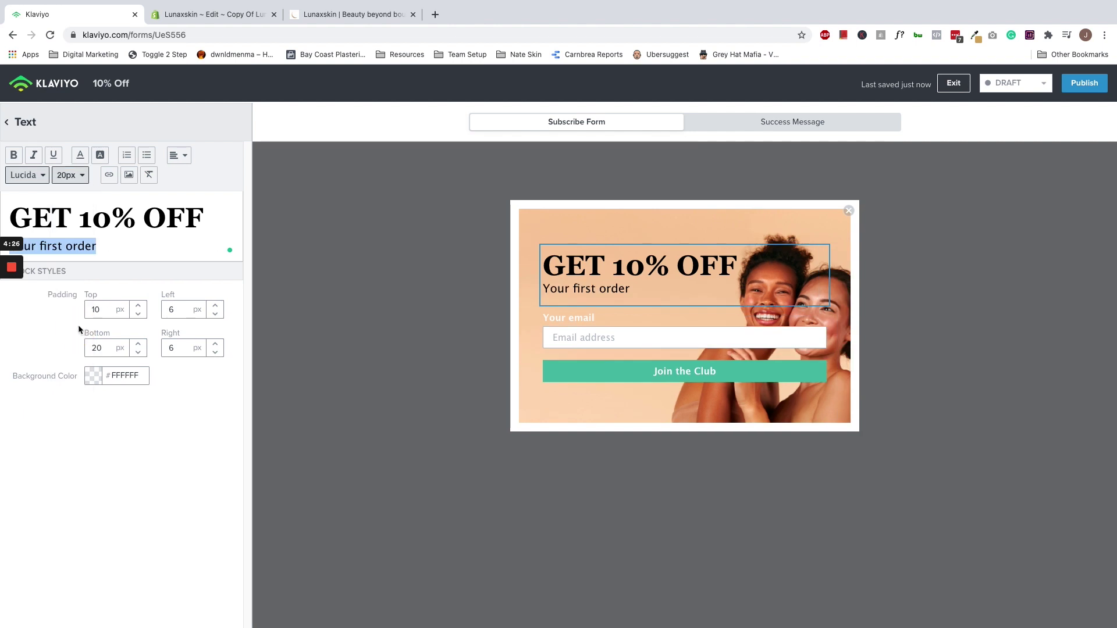
left_click(70, 175)
left_click(69, 358)
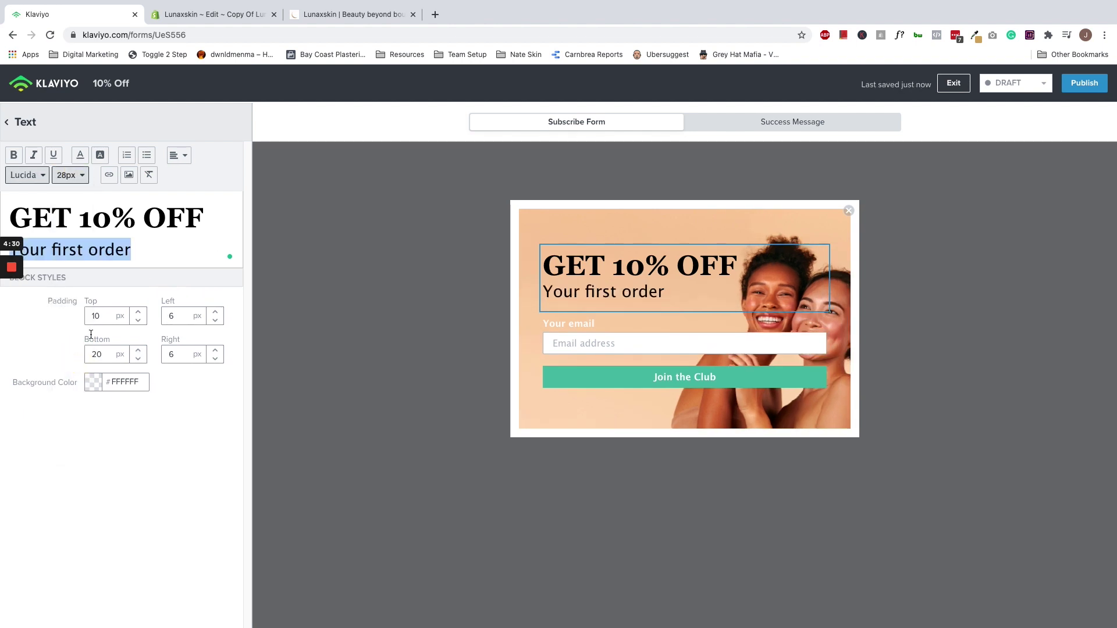
left_click(8, 122)
Change the Join the Club button background from green to red #CC201F.
scroll(198, 314, "down", 3)
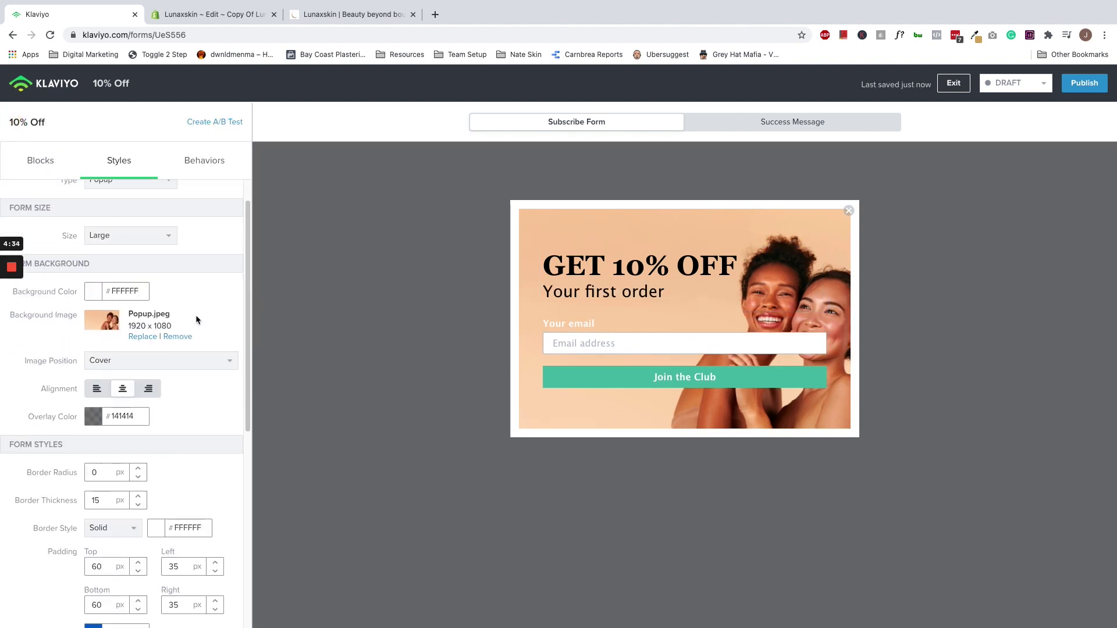
scroll(198, 313, "down", 3)
left_click(621, 344)
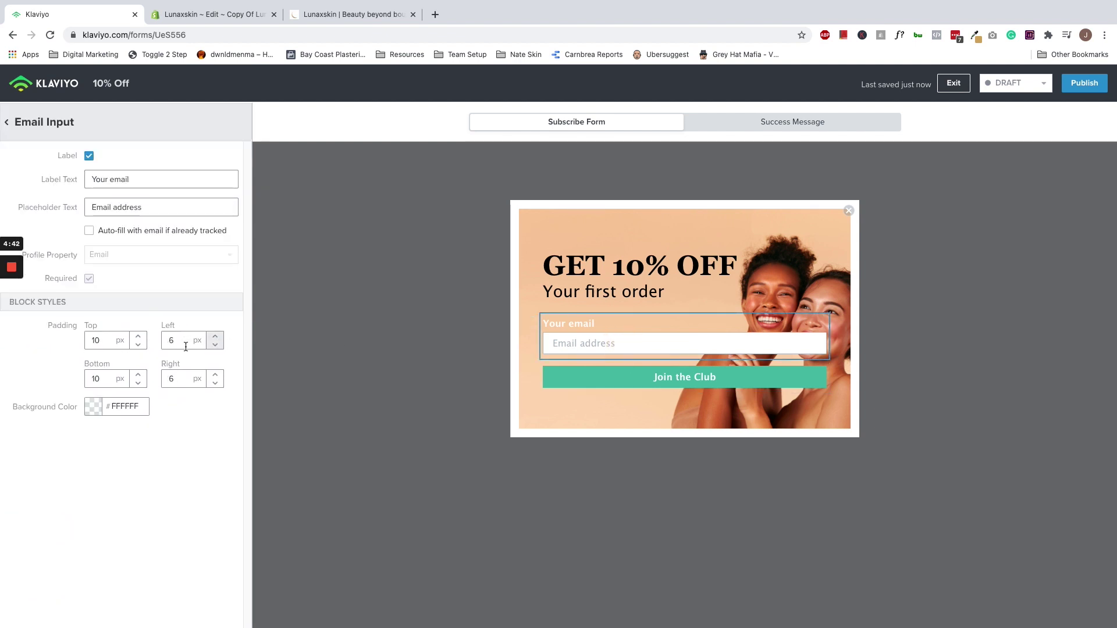
left_click(546, 375)
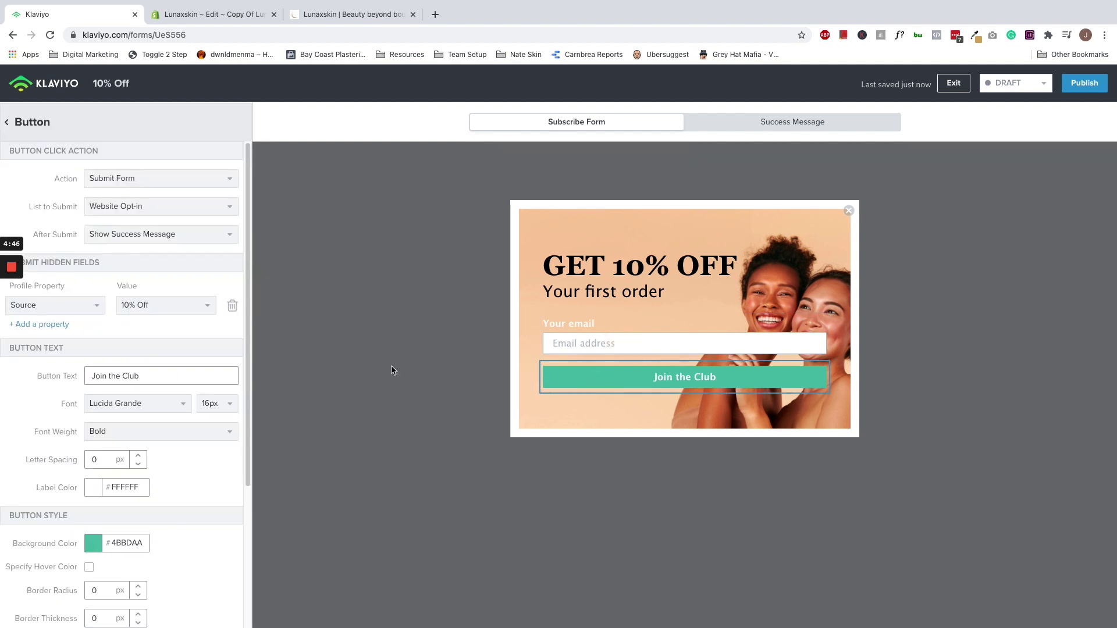
scroll(165, 465, "down", 2)
left_click(127, 477)
left_click_drag(100, 589, 92, 587)
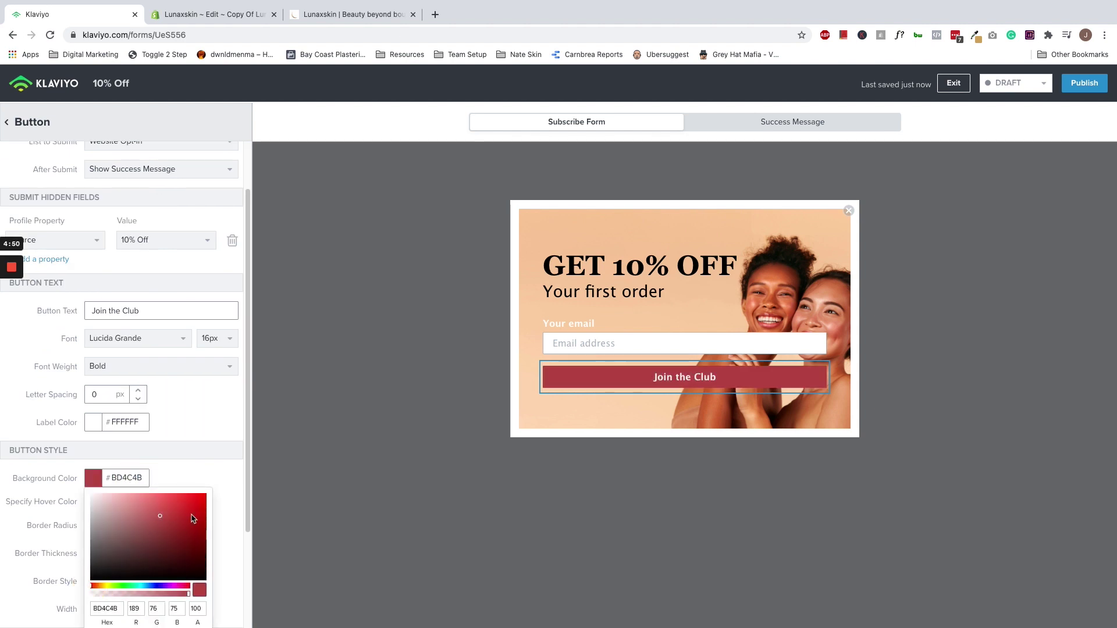
mouse_move(189, 499)
left_mouse_down()
mouse_move(182, 517)
mouse_move(187, 507)
left_mouse_up()
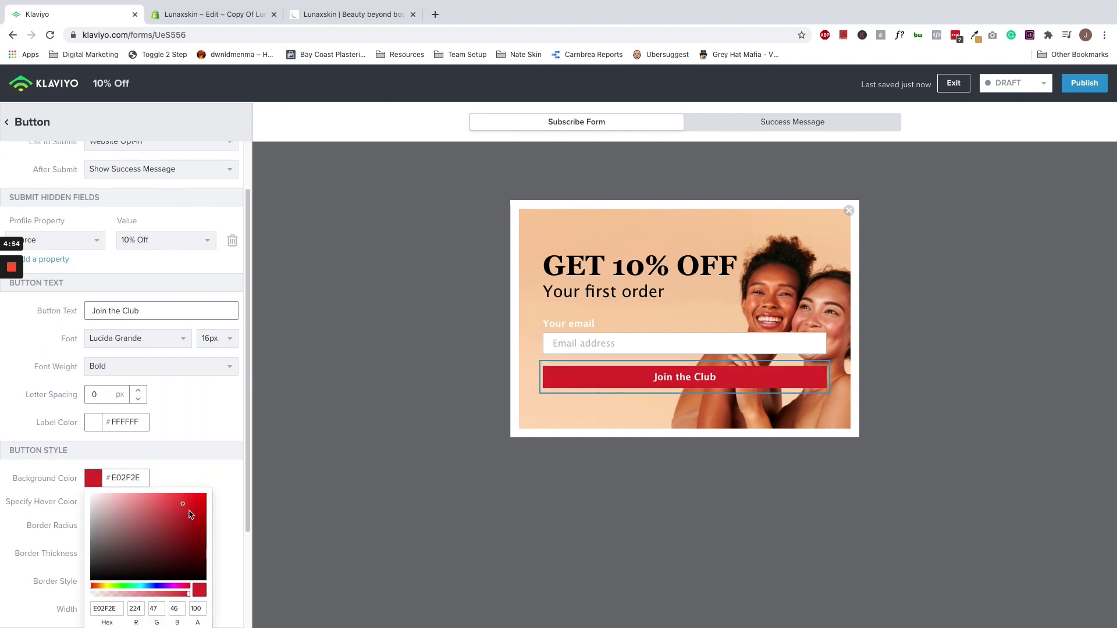
left_click(212, 433)
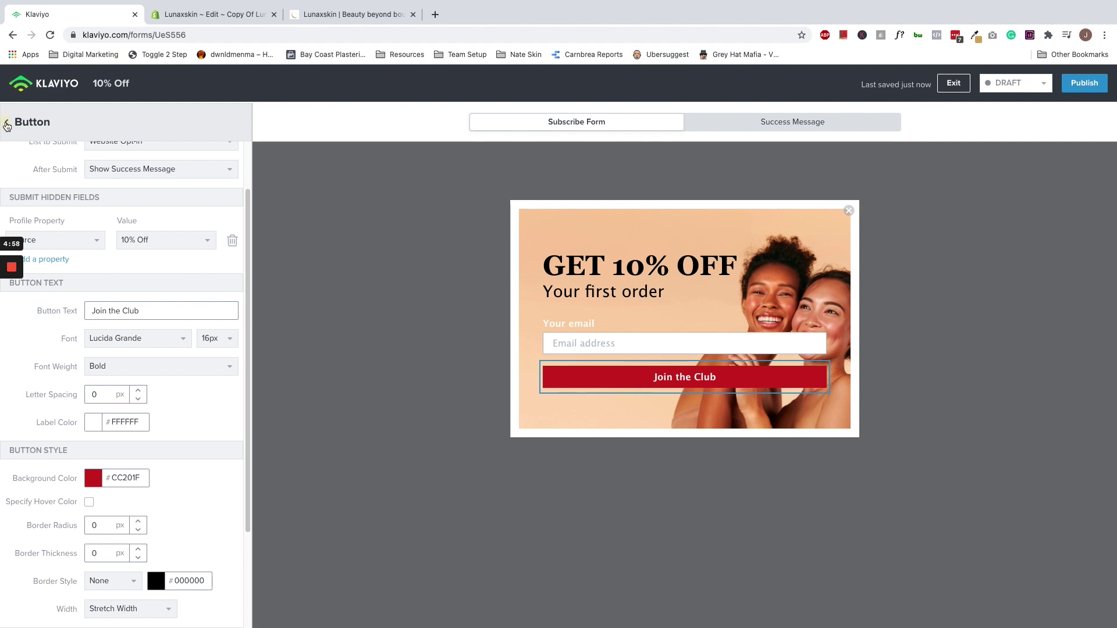
left_click(521, 549)
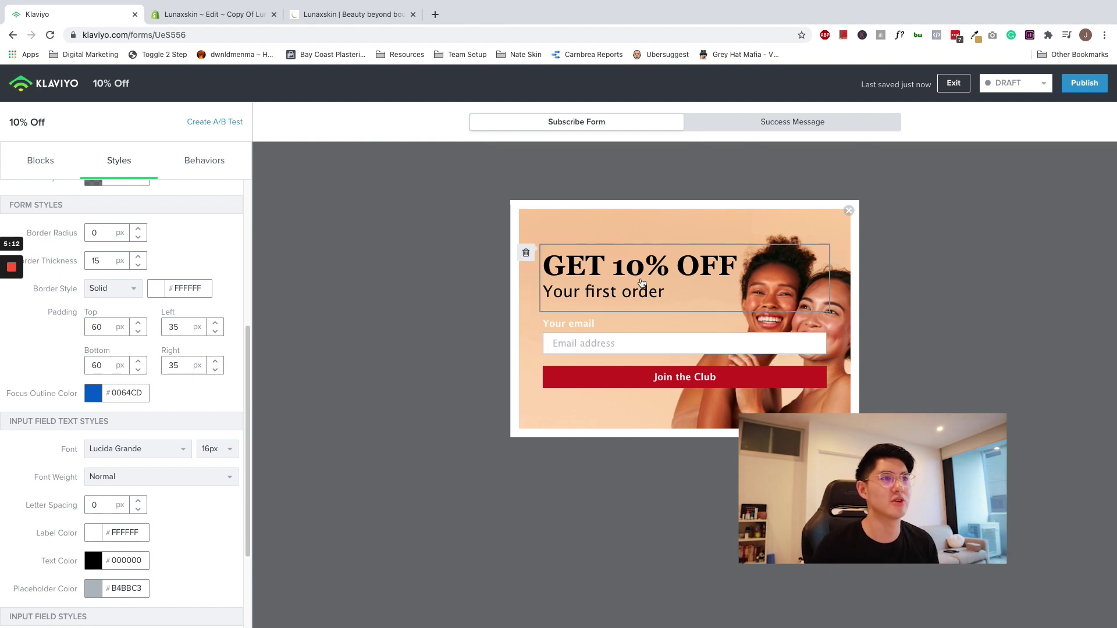
On the success message, make the 'Thanks for subscribing!' text near-black.
left_click(770, 130)
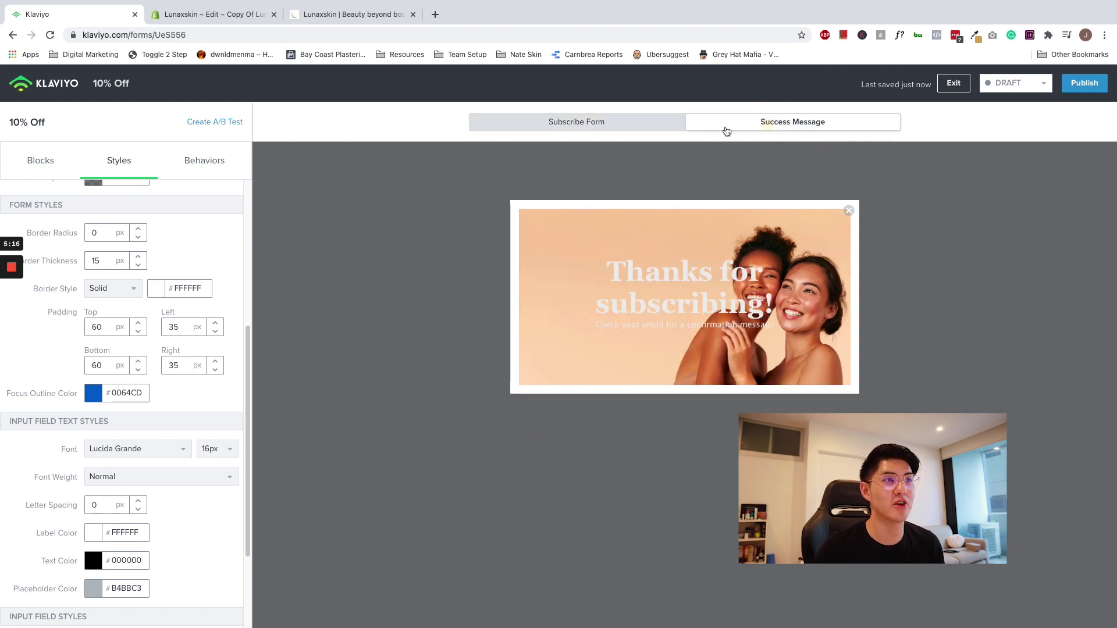
left_click(705, 299)
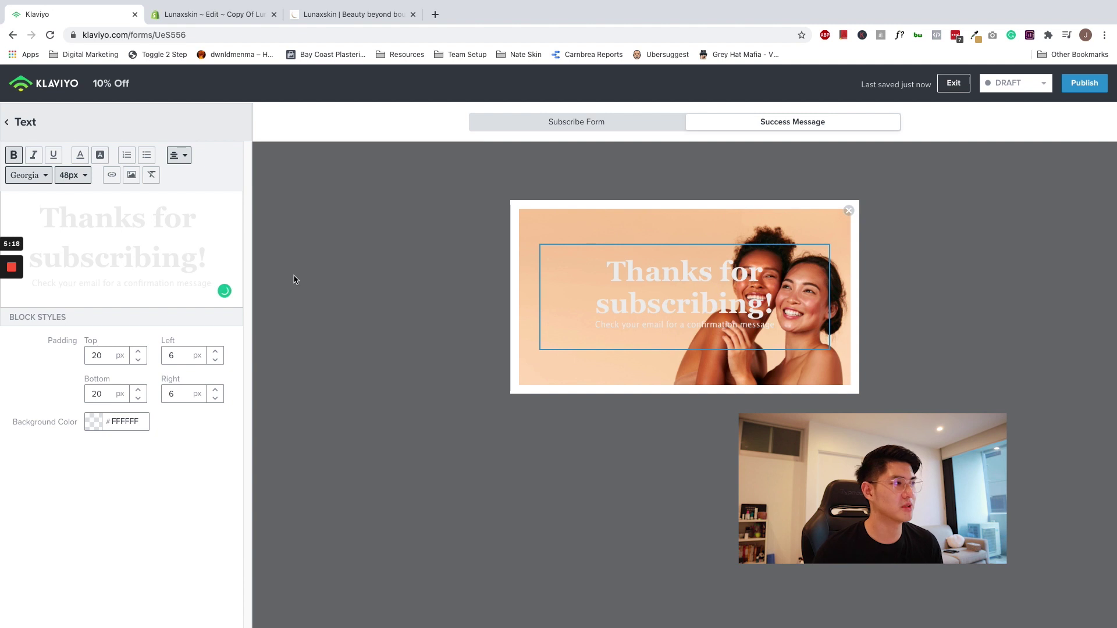
key("ctrl+a")
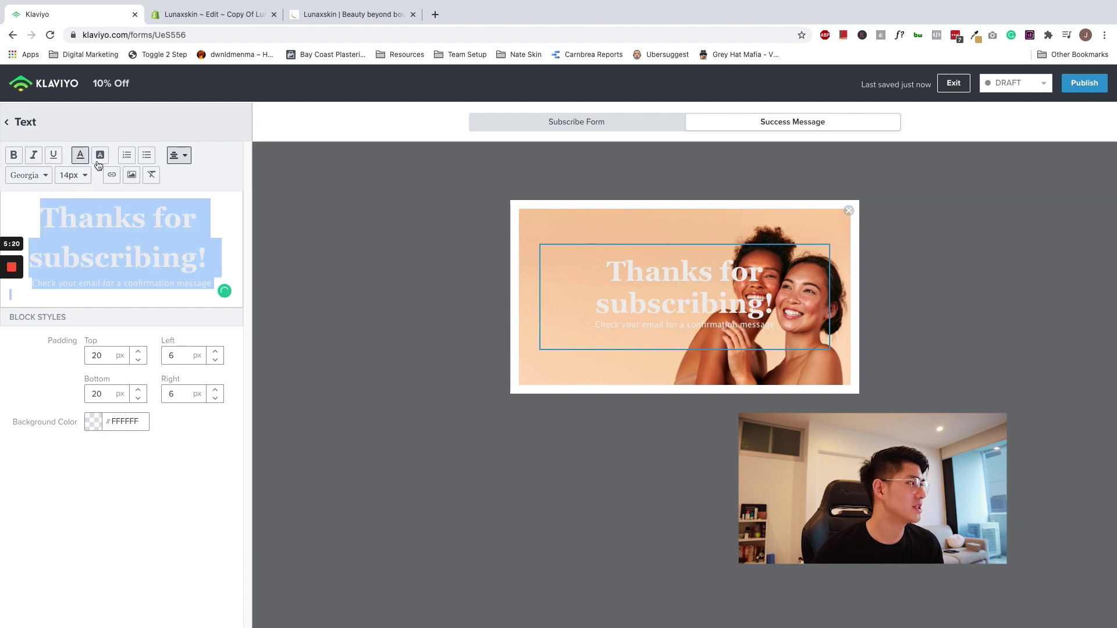
left_click(80, 155)
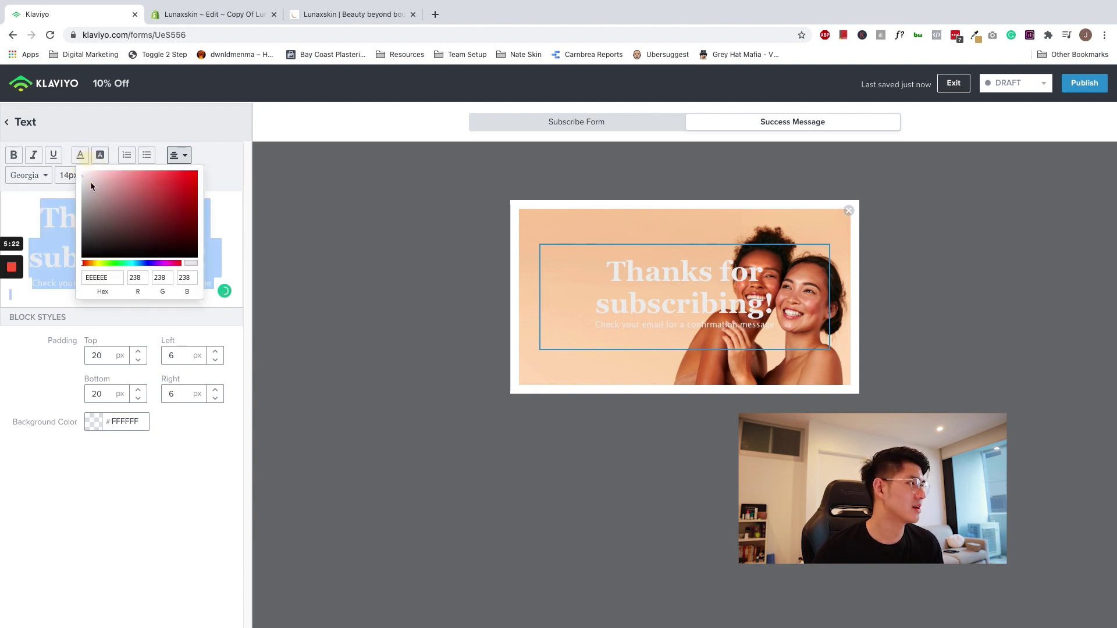
left_click(77, 256)
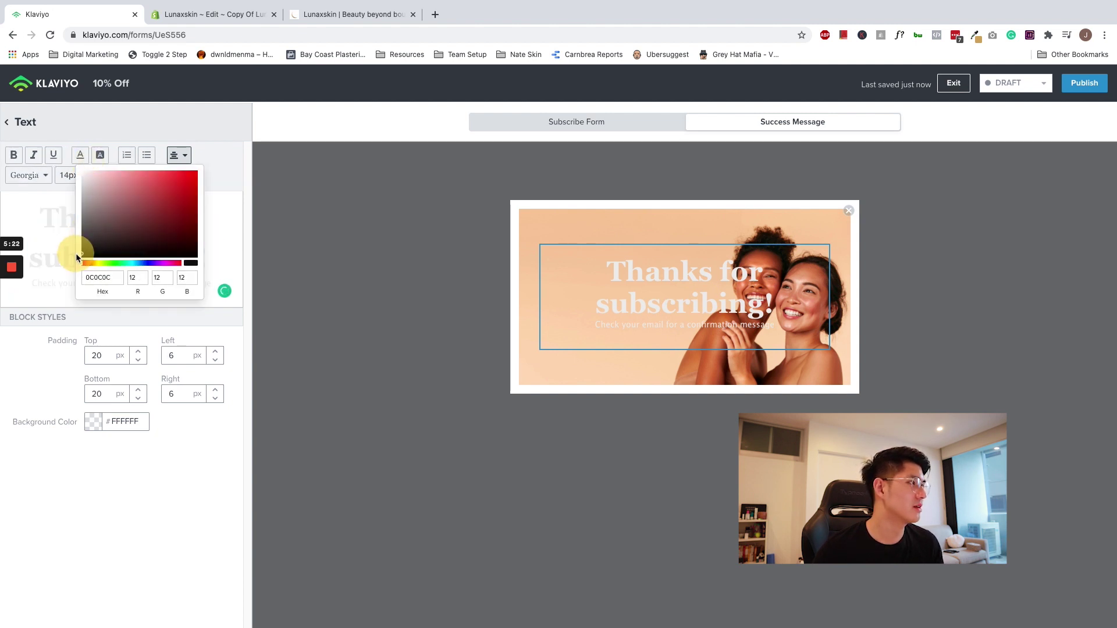
Left-align the 'Thanks for subscribing!' text and return to the subscribe form view.
left_click(179, 155)
left_click(174, 173)
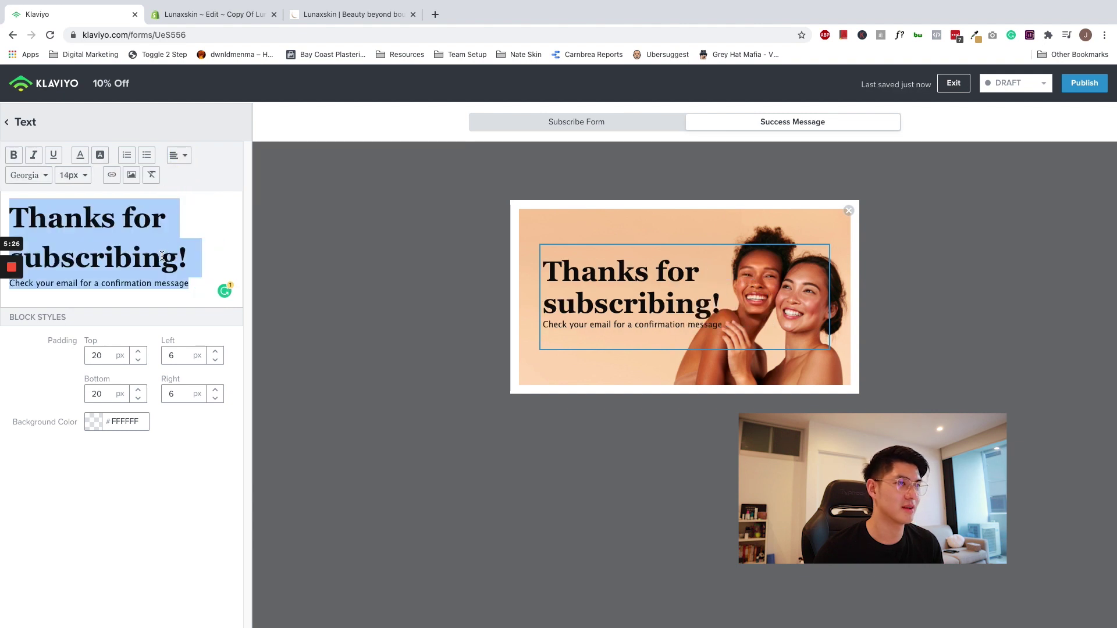
left_click(161, 257)
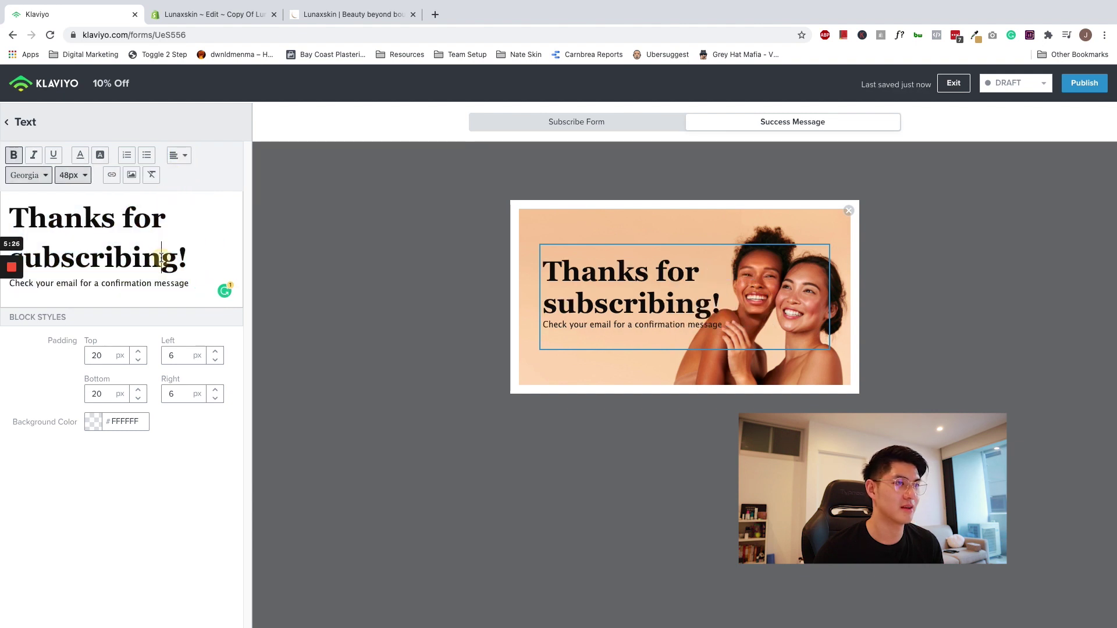
left_click(178, 519)
left_click(612, 122)
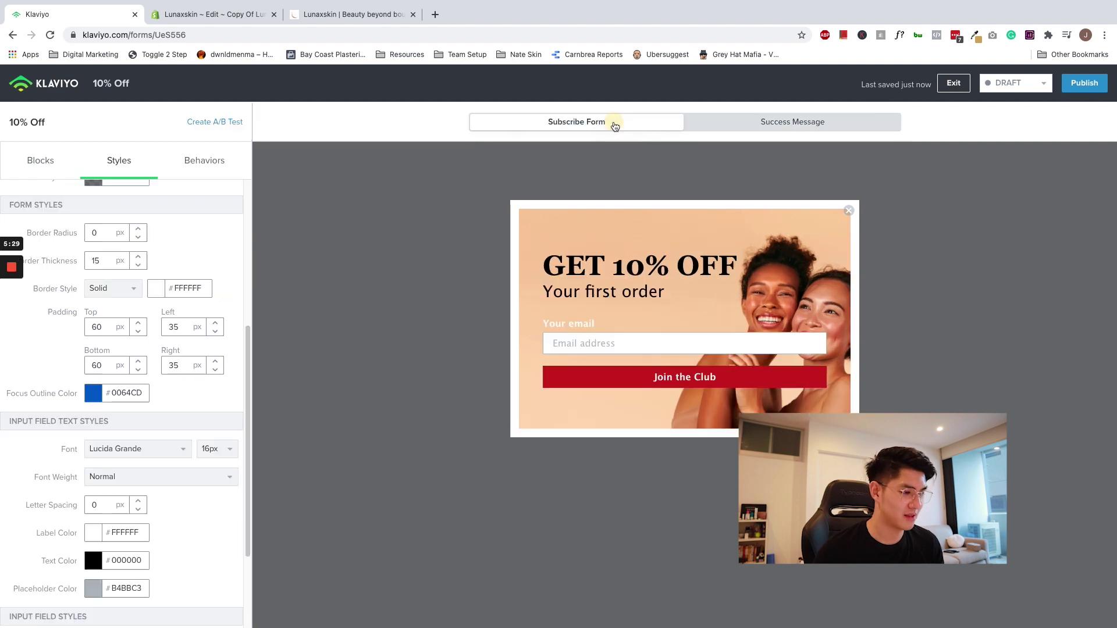
left_click(736, 125)
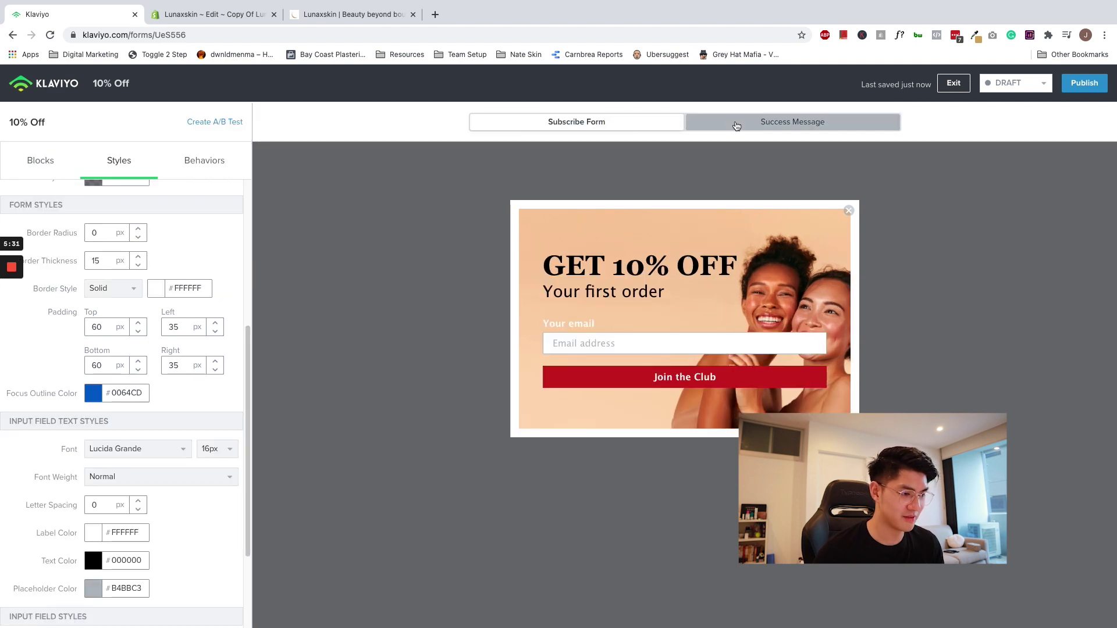
Use a loading delay so the form shows after visitors scroll 30% of the page.
left_click(214, 168)
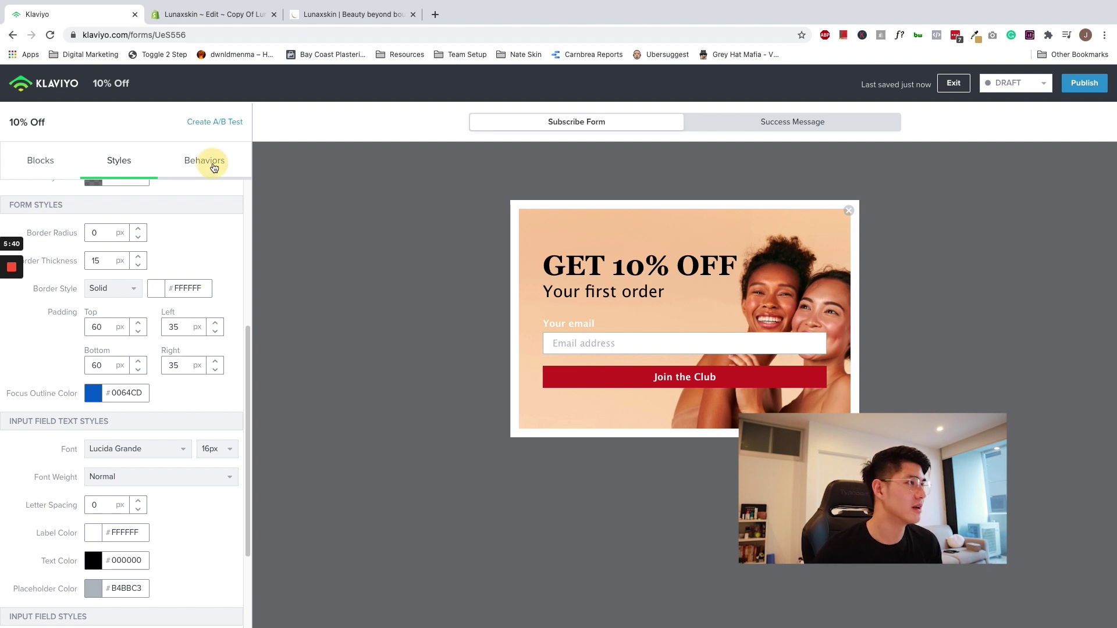
scroll(208, 232, "up", 1)
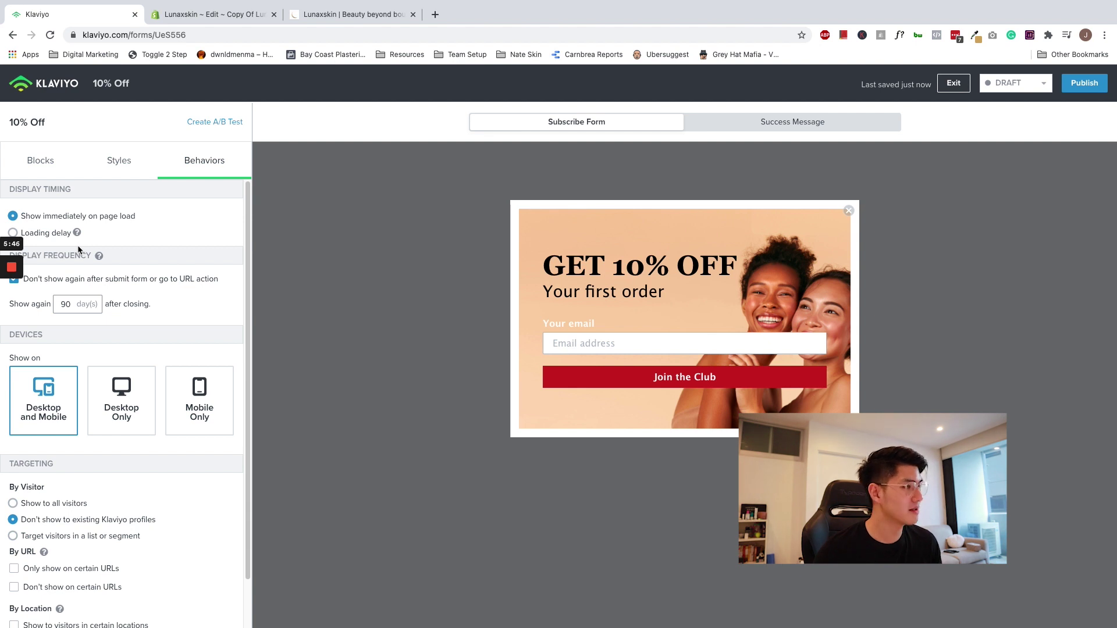
left_click(59, 234)
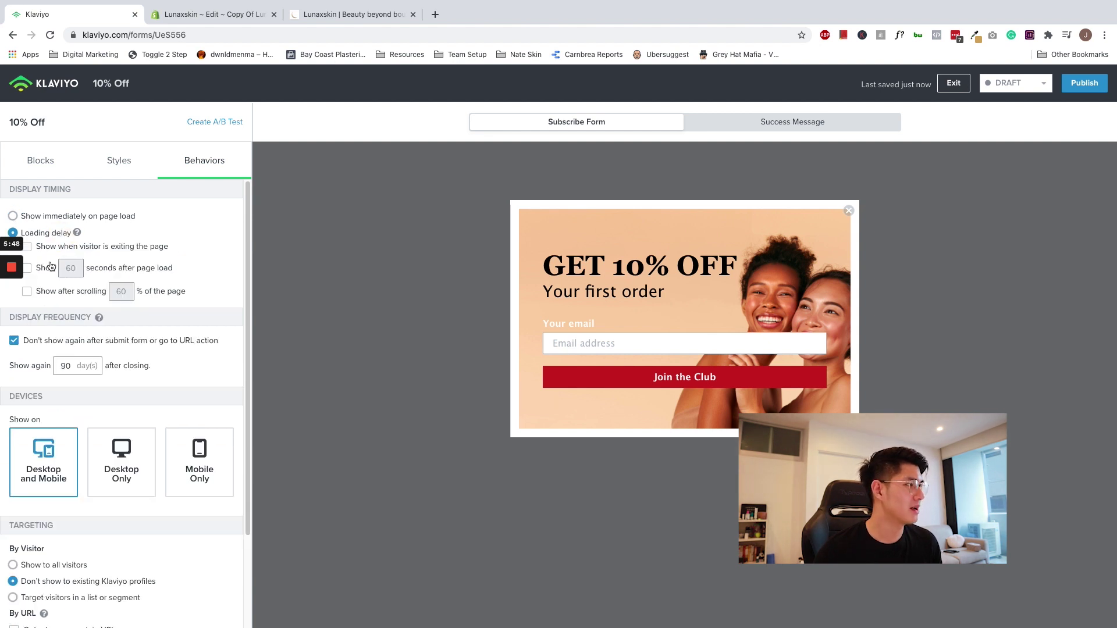
left_click(47, 293)
left_click(121, 292)
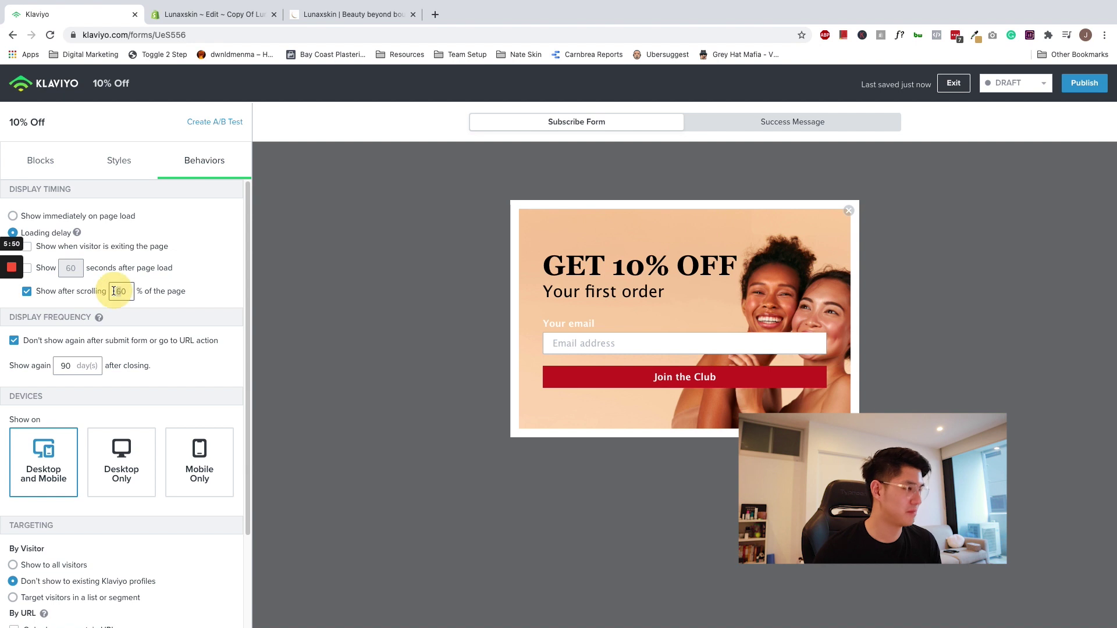
key("BackSpace")
type("30")
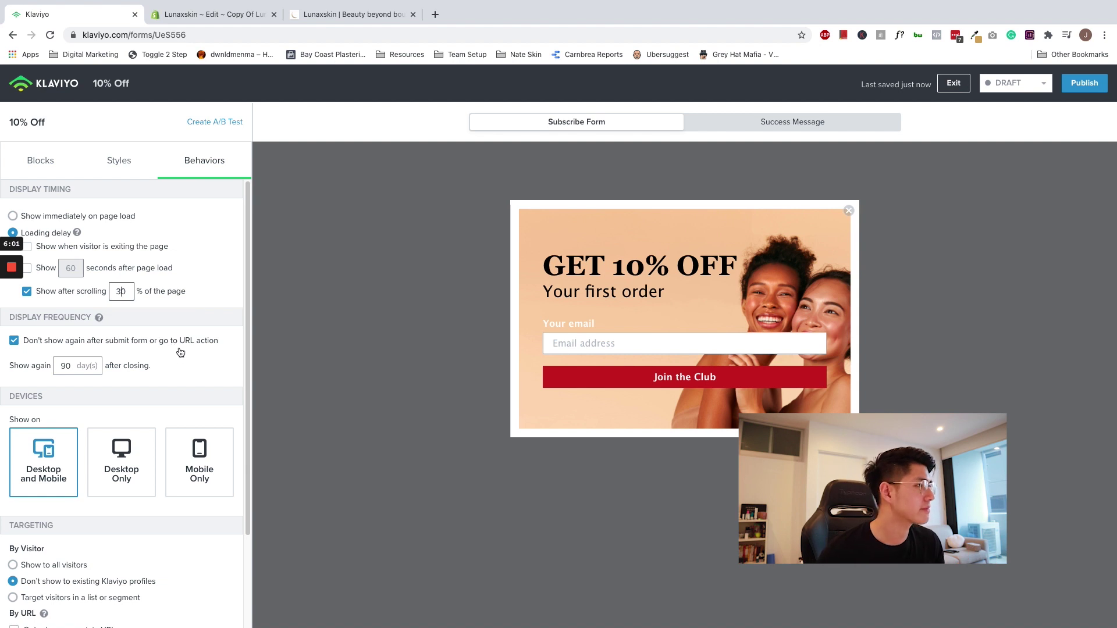
Change the show-again interval from 90 to 5 days after closing.
scroll(178, 346, "down", 1)
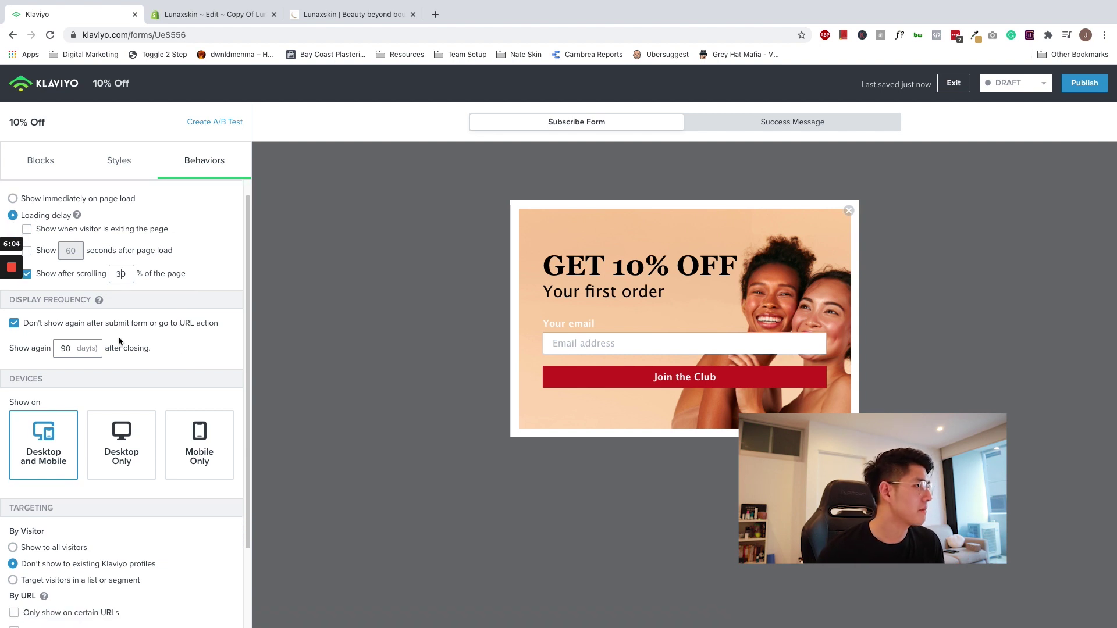
scroll(87, 324, "down", 1)
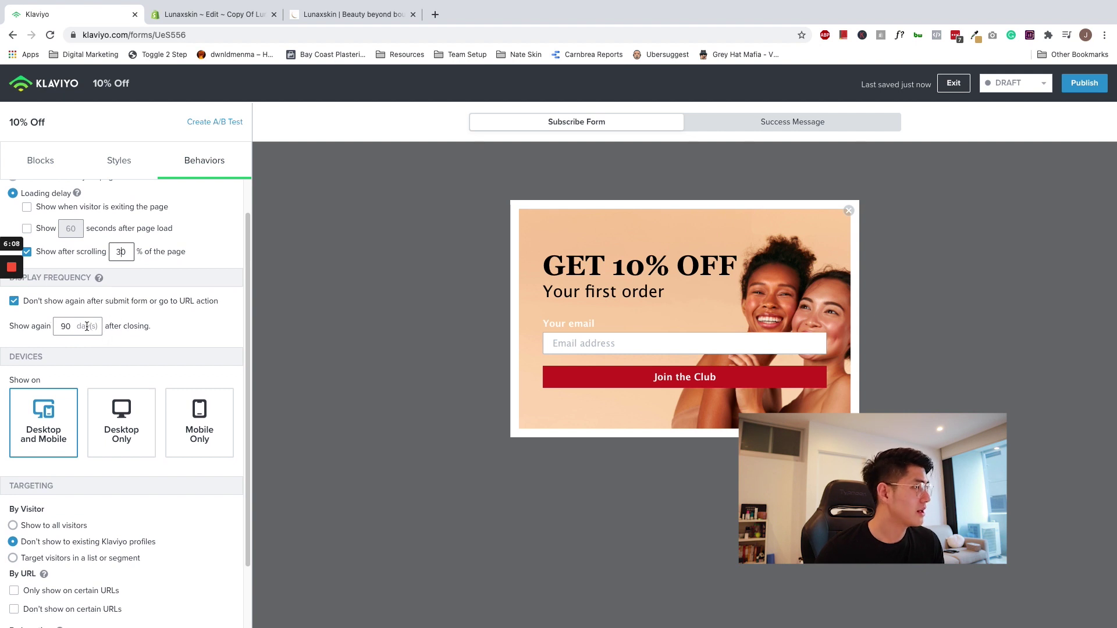
left_click_drag(75, 326, 60, 326)
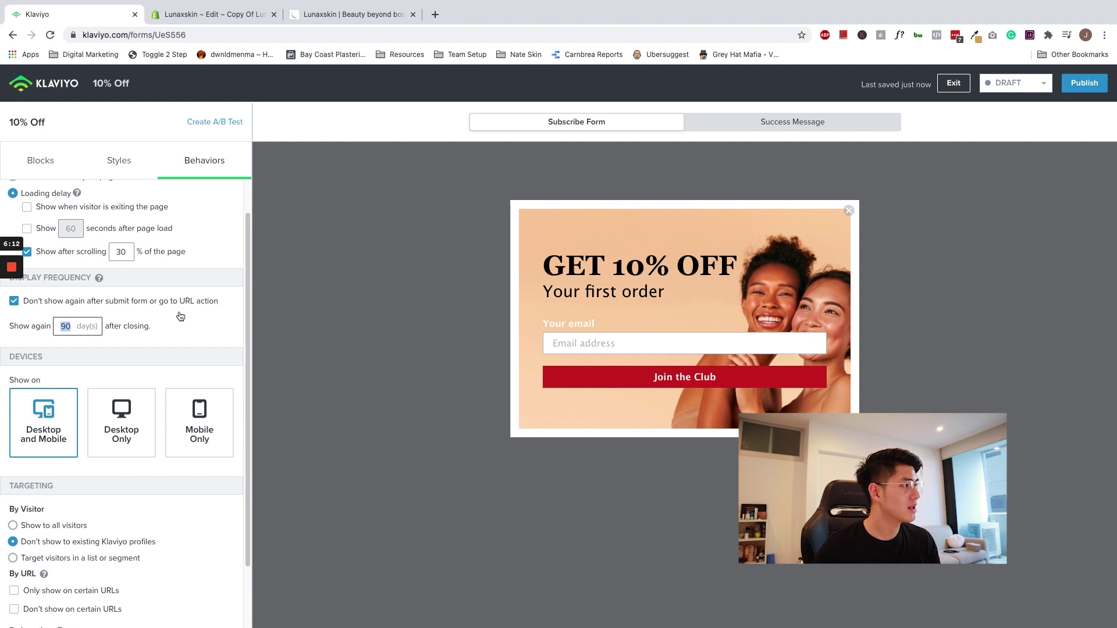
type("5")
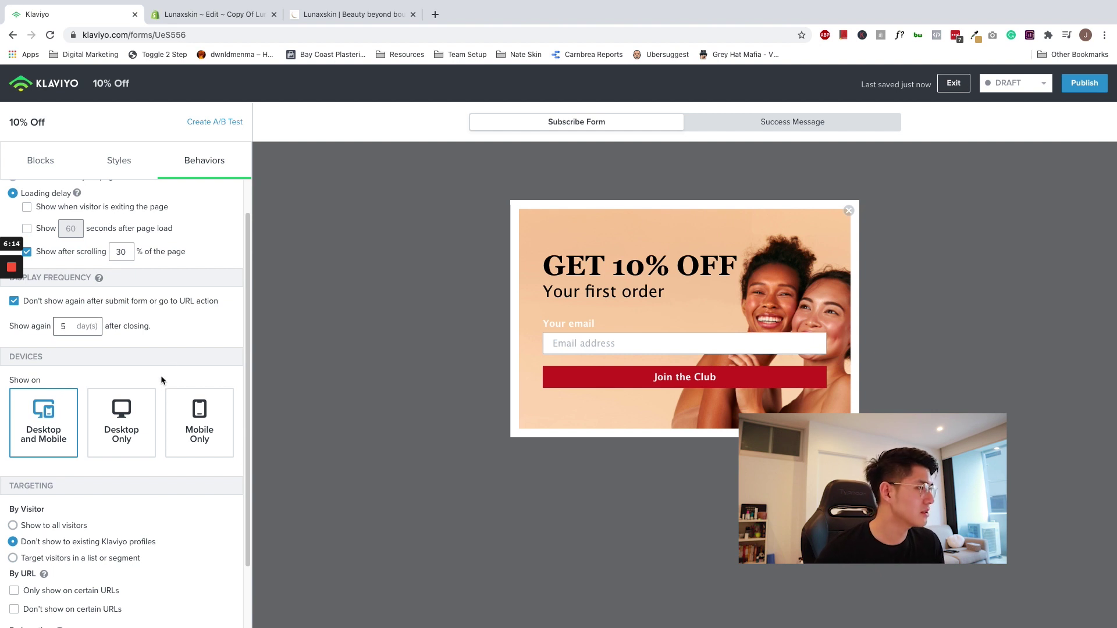
scroll(162, 380, "down", 1)
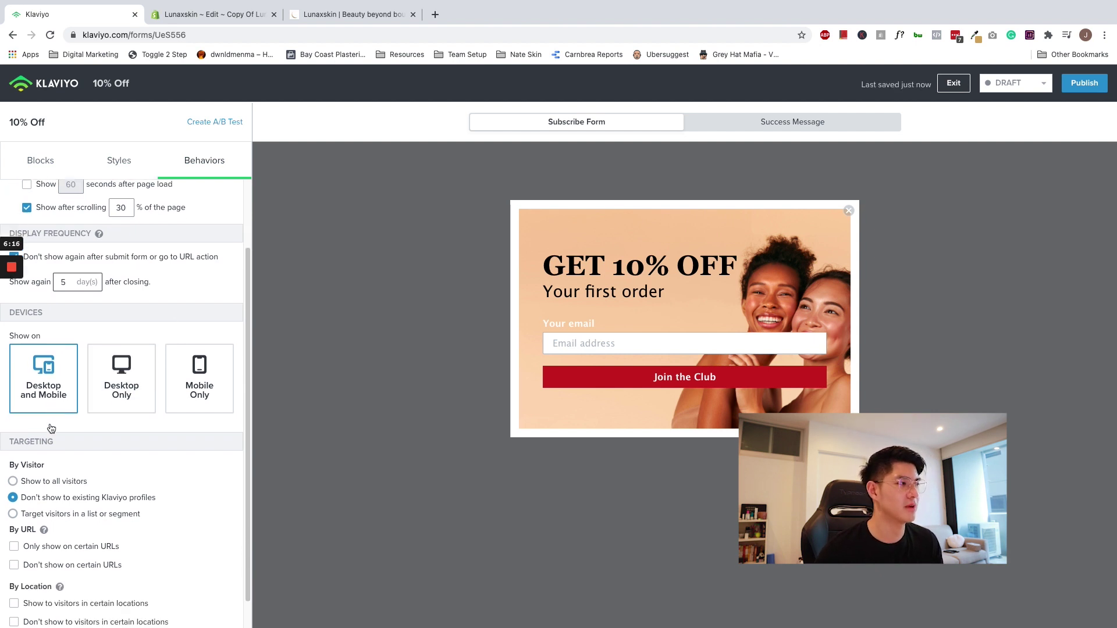
scroll(52, 408, "down", 1)
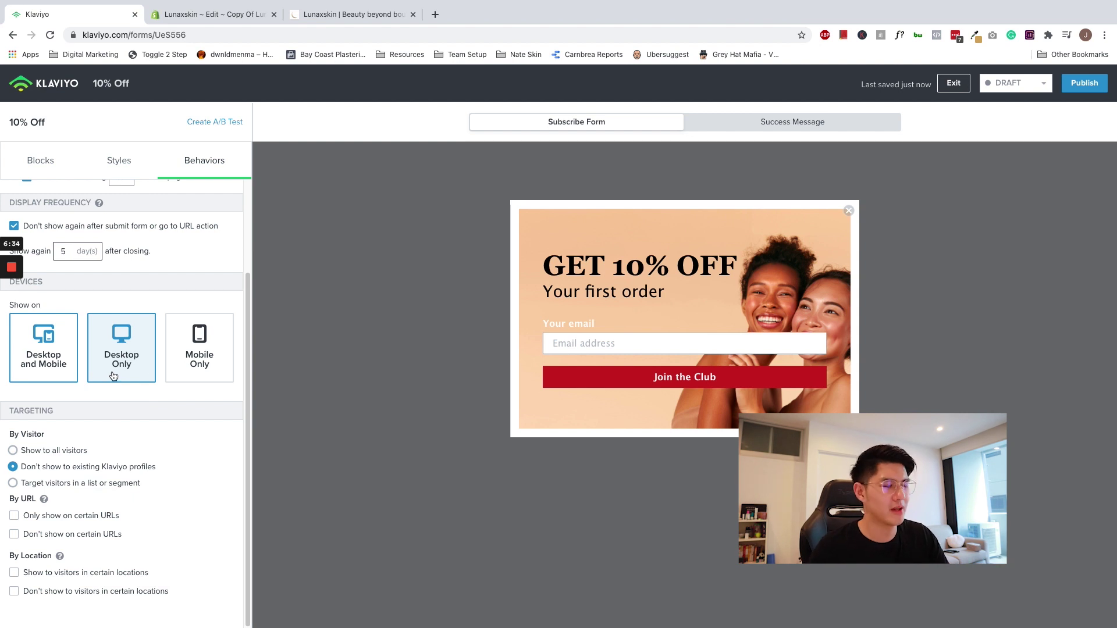
left_click(201, 356)
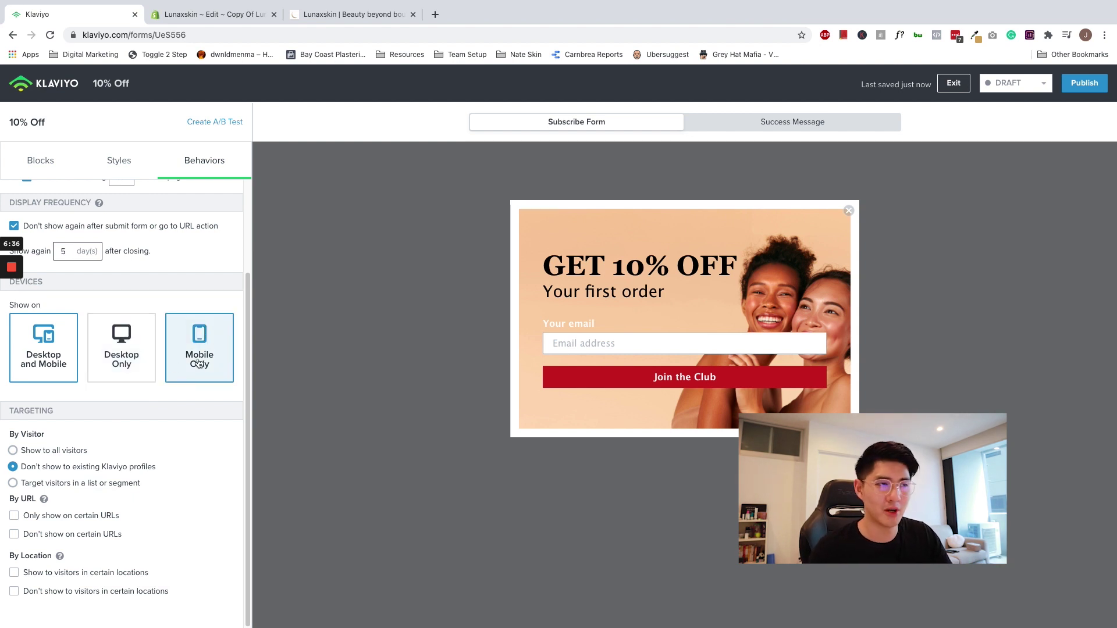
left_click(121, 357)
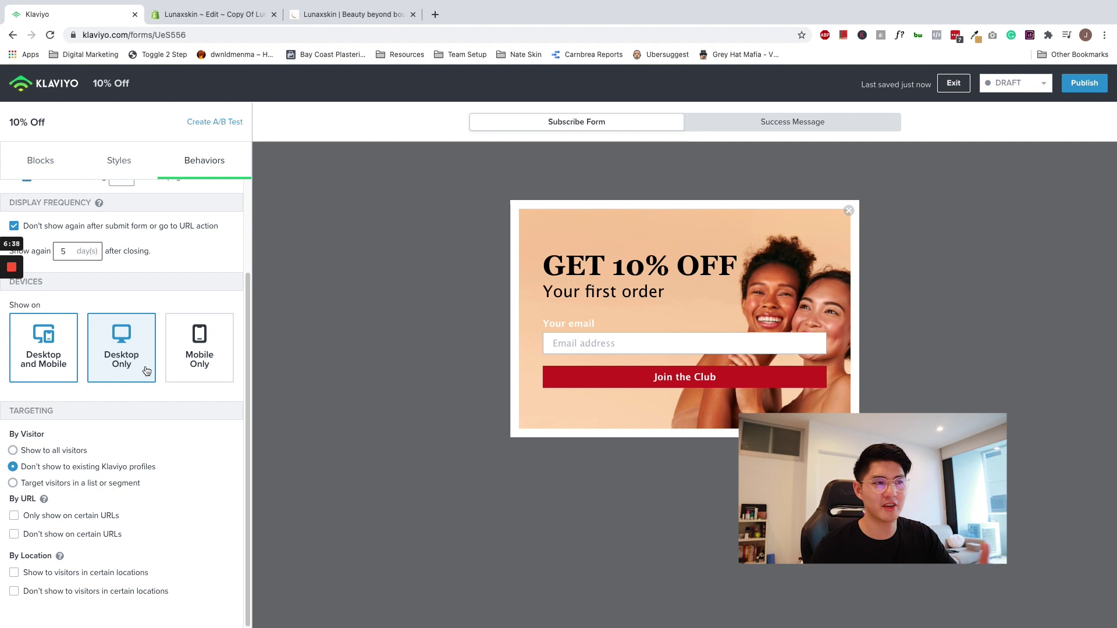
left_click(46, 372)
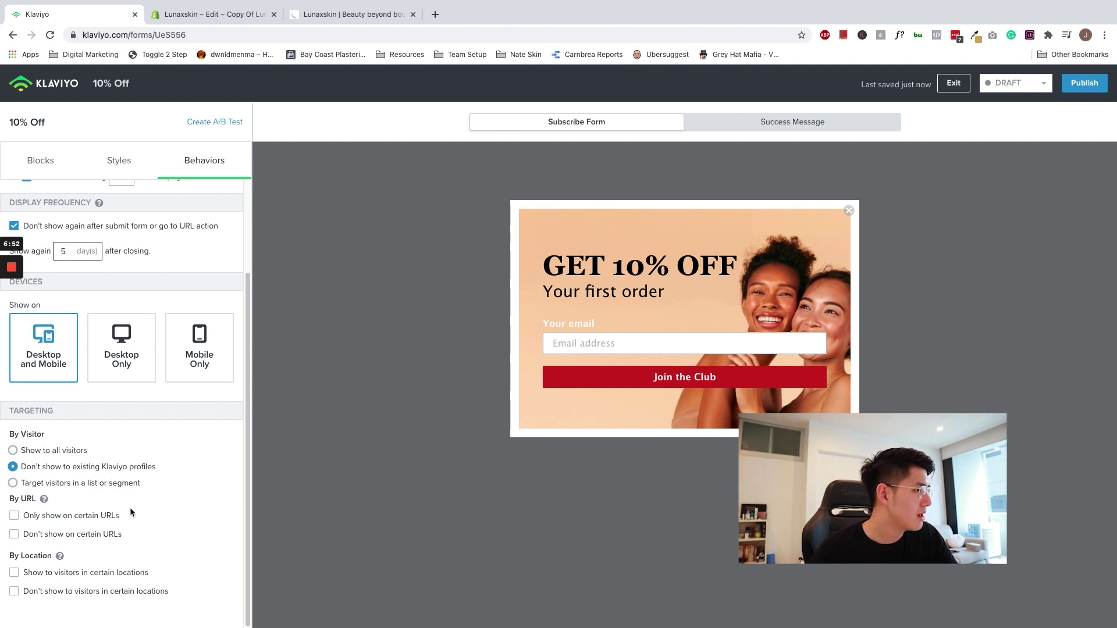
left_click(62, 535)
Exclude URLs containing /cart and /checkout from showing the form.
scroll(96, 535, "down", 1)
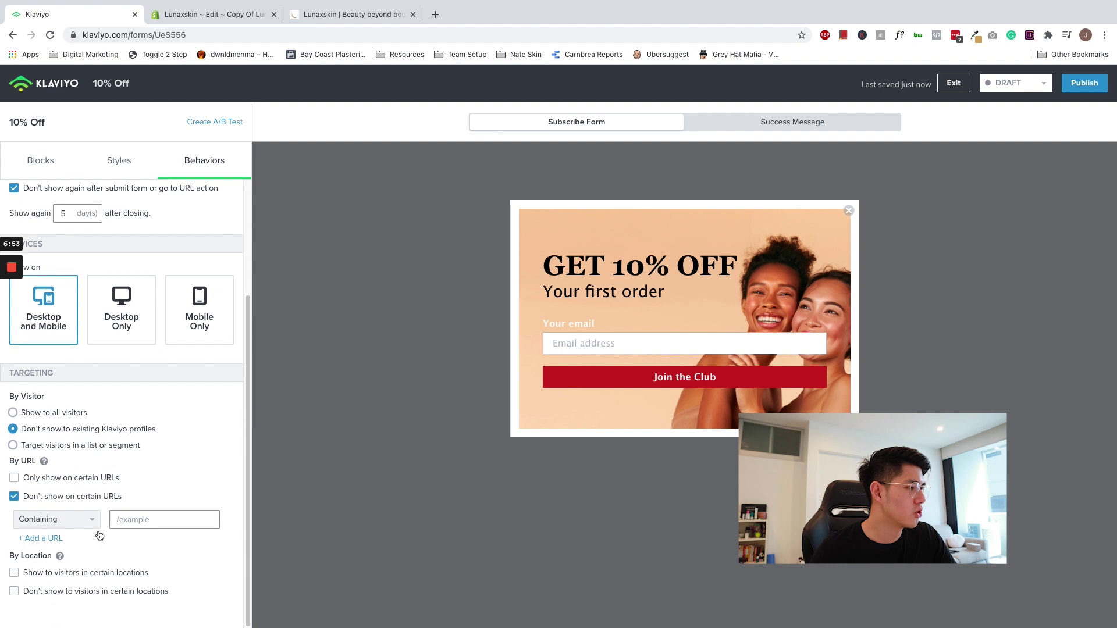
left_click(149, 516)
type("/car")
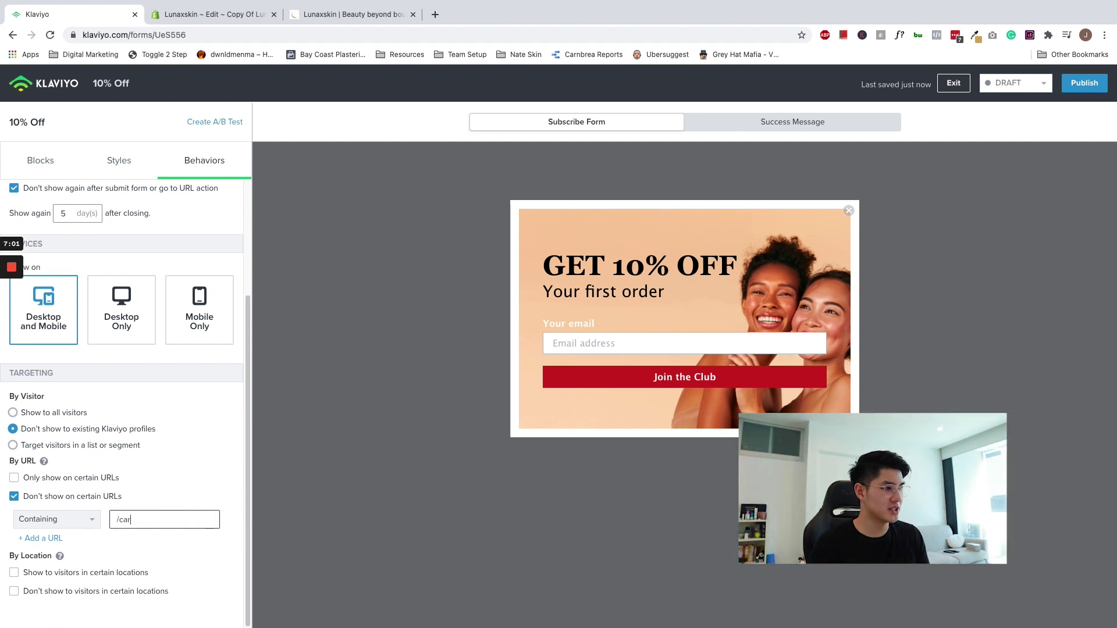
type("t")
left_click(43, 538)
left_click(146, 544)
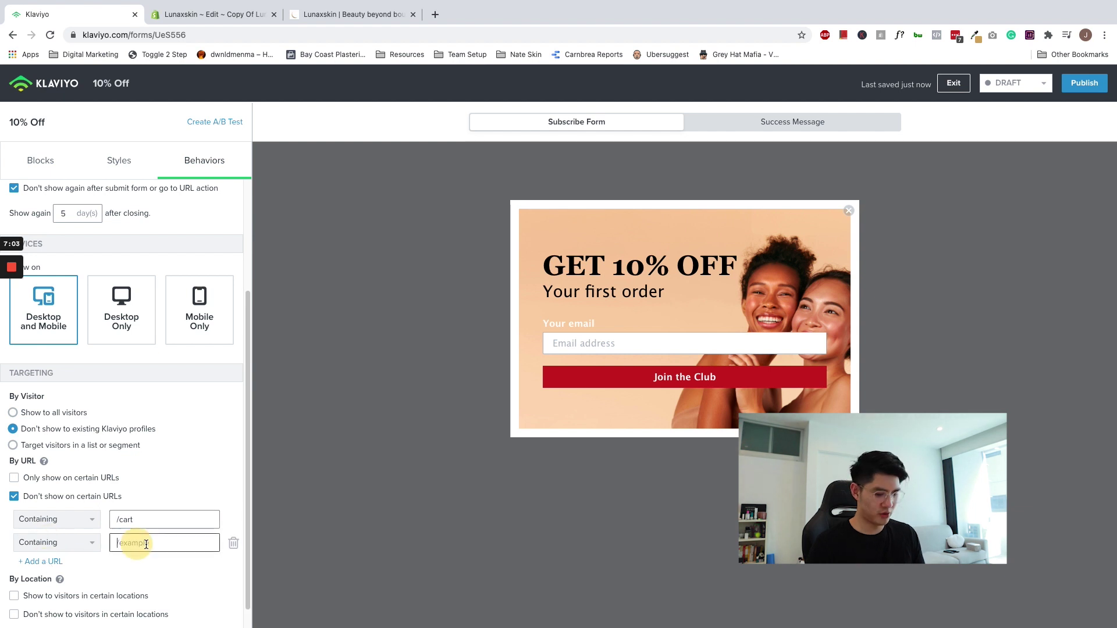
type("/checkout")
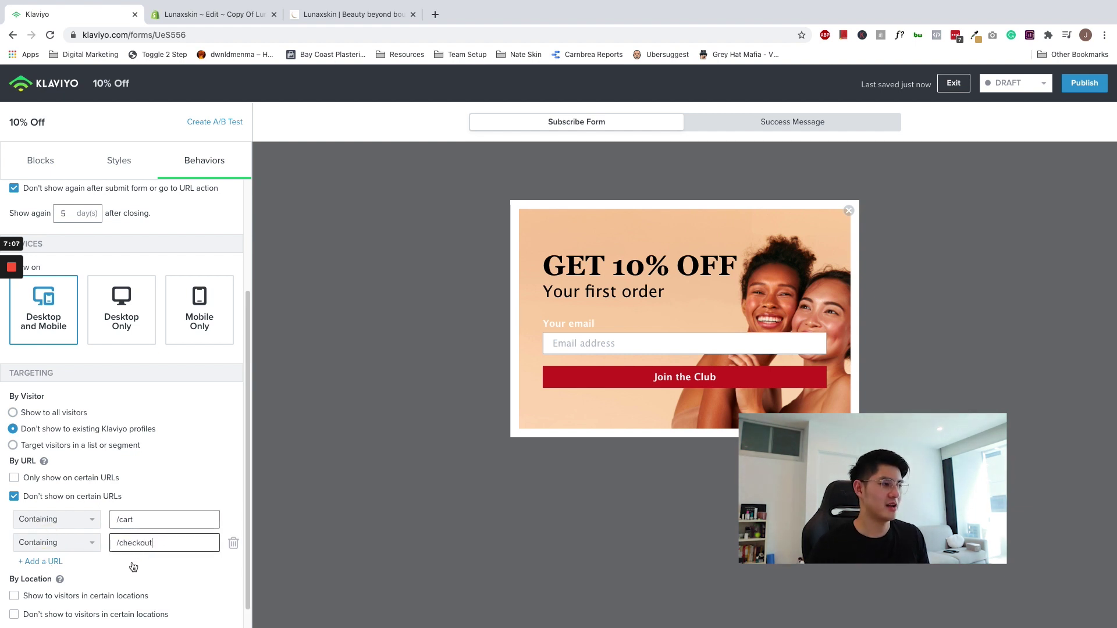
scroll(133, 567, "down", 1)
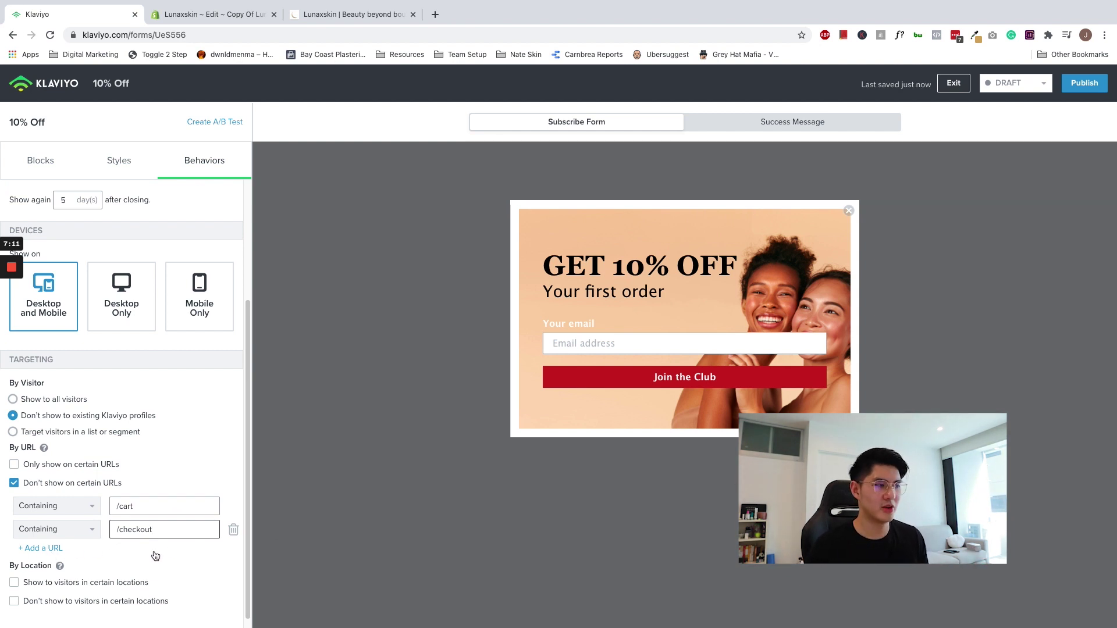
scroll(152, 536, "down", 1)
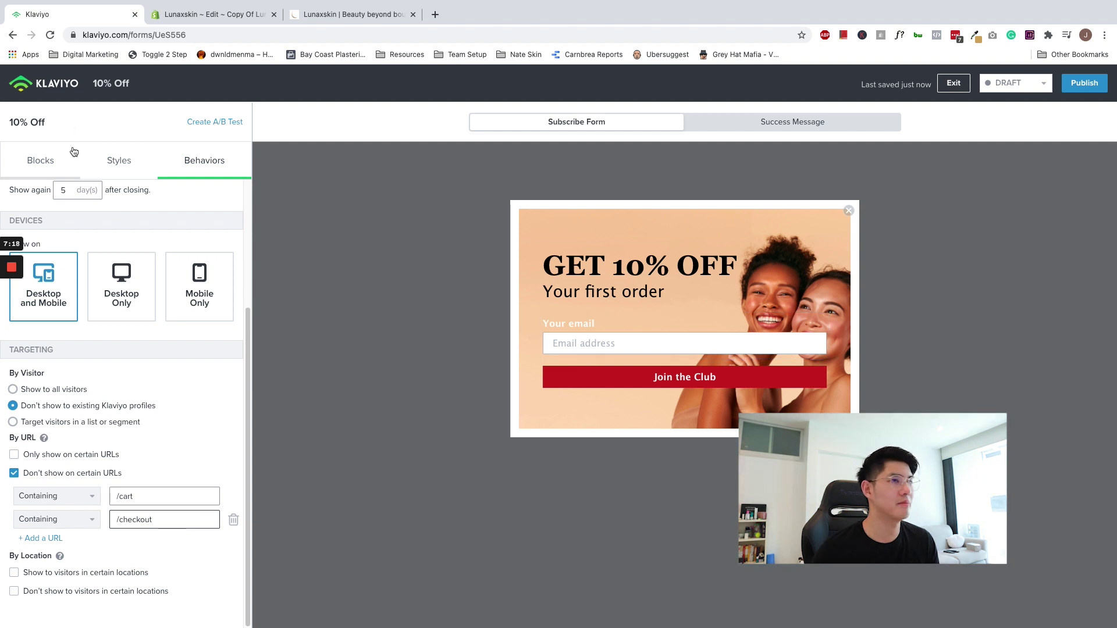
Switch the form status from Draft to Live and confirm publishing.
left_click(801, 131)
left_click(597, 126)
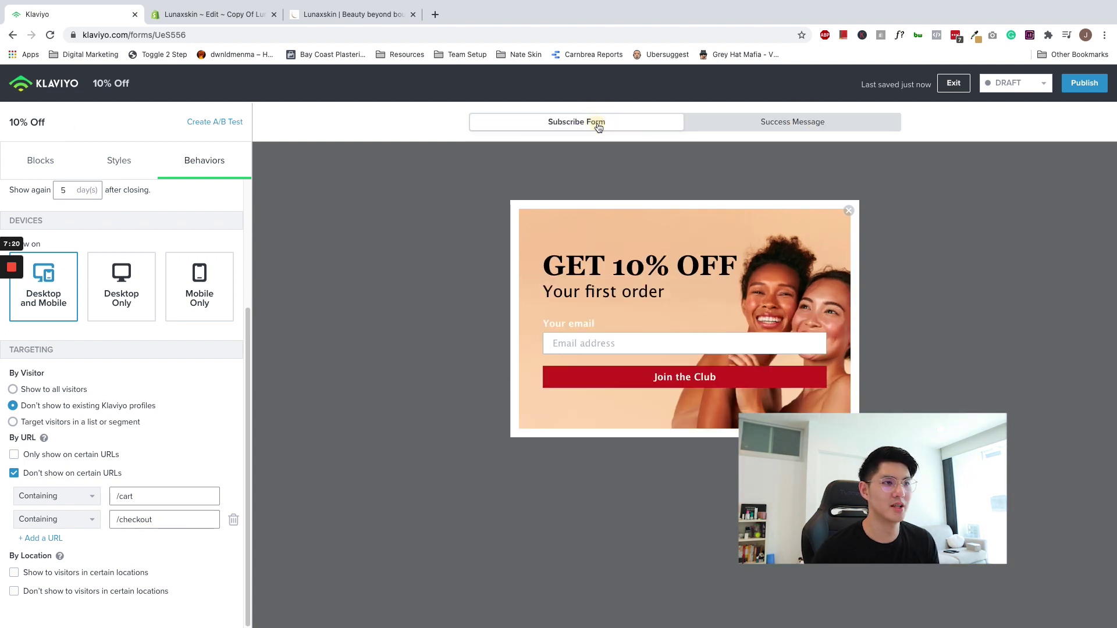
left_click(761, 121)
left_click(599, 121)
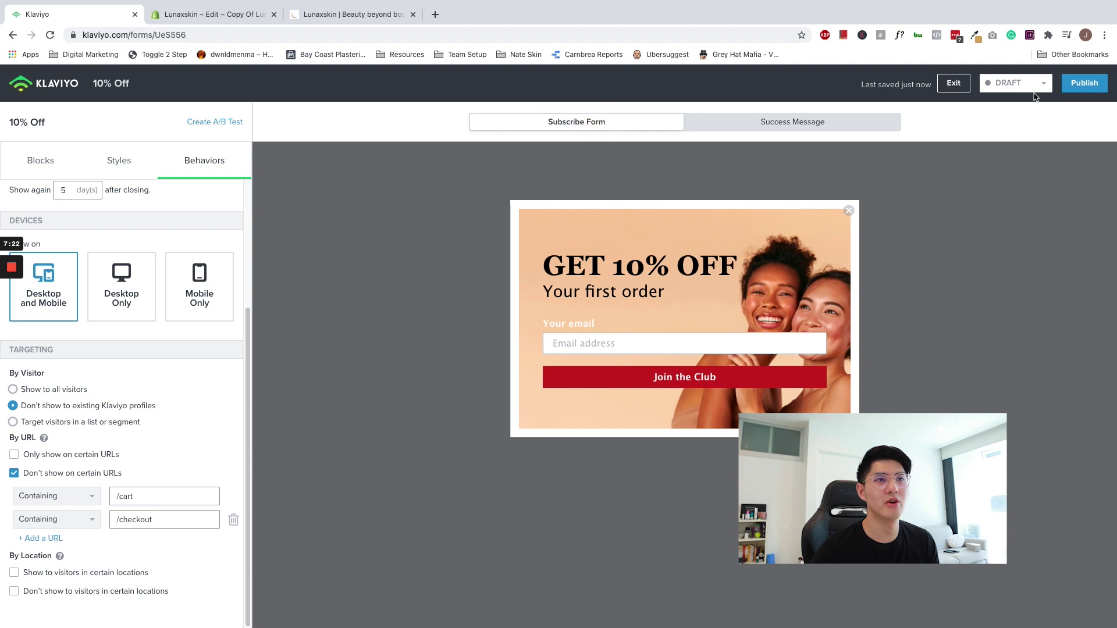
left_click(1023, 89)
left_click(1018, 124)
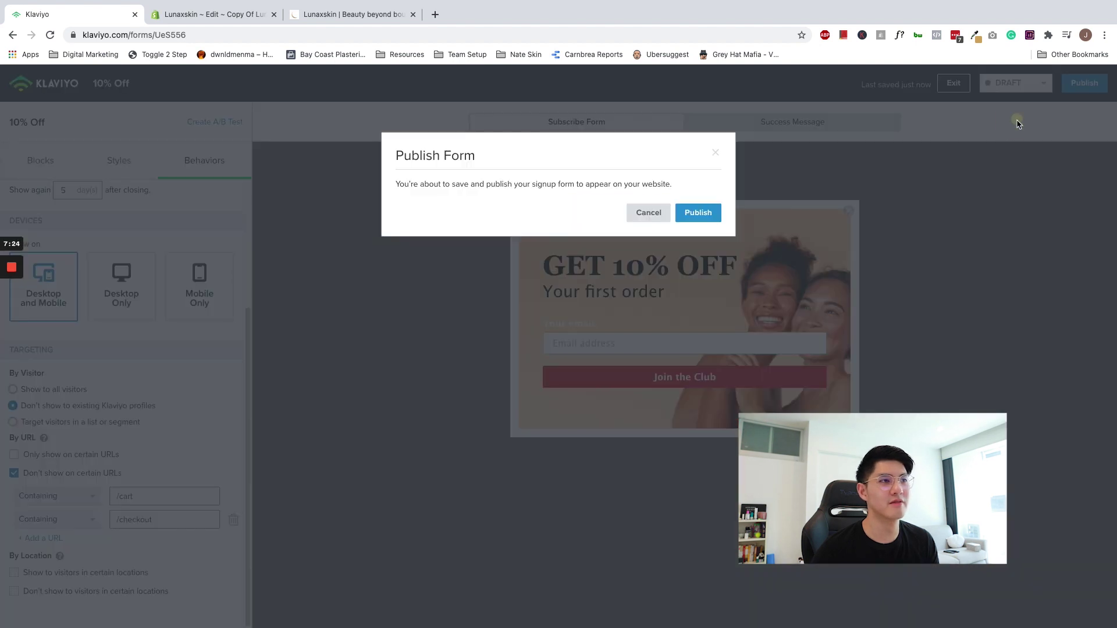
left_click(705, 213)
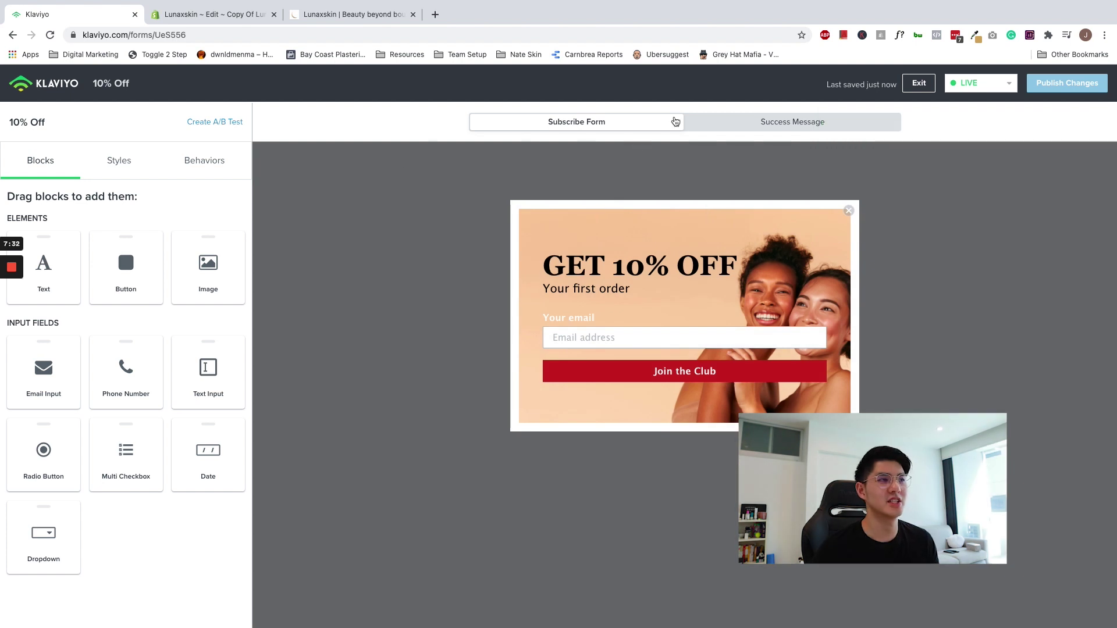
left_click(212, 14)
Reload the lunaxskin.com homepage to see the GET 10% OFF popup, then view the form's Success Message.
left_click(327, 20)
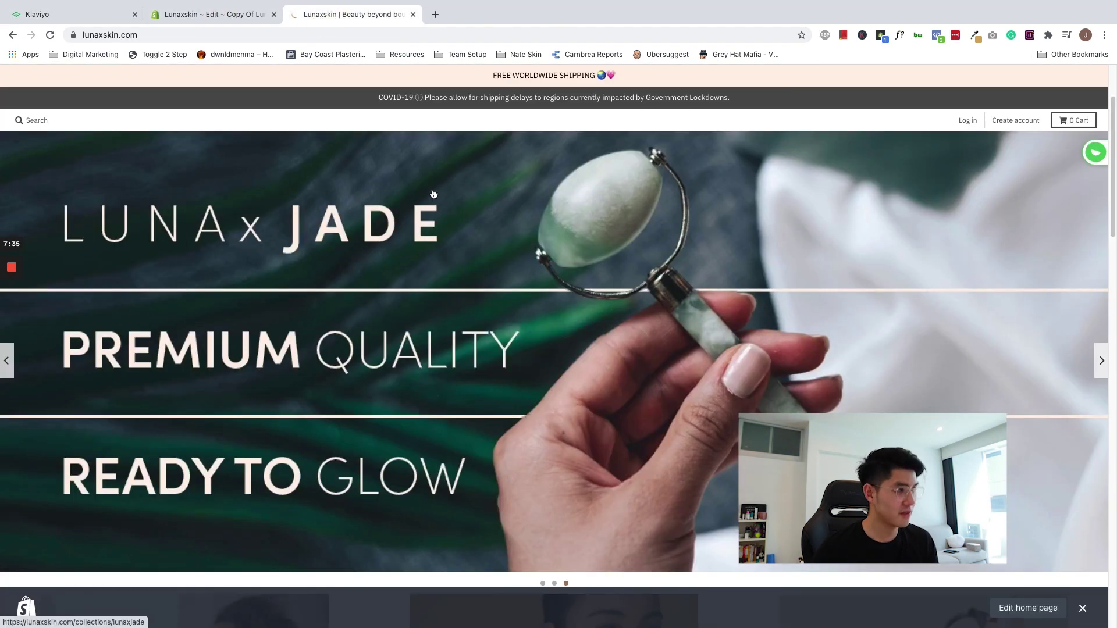
key("alt+shift+c")
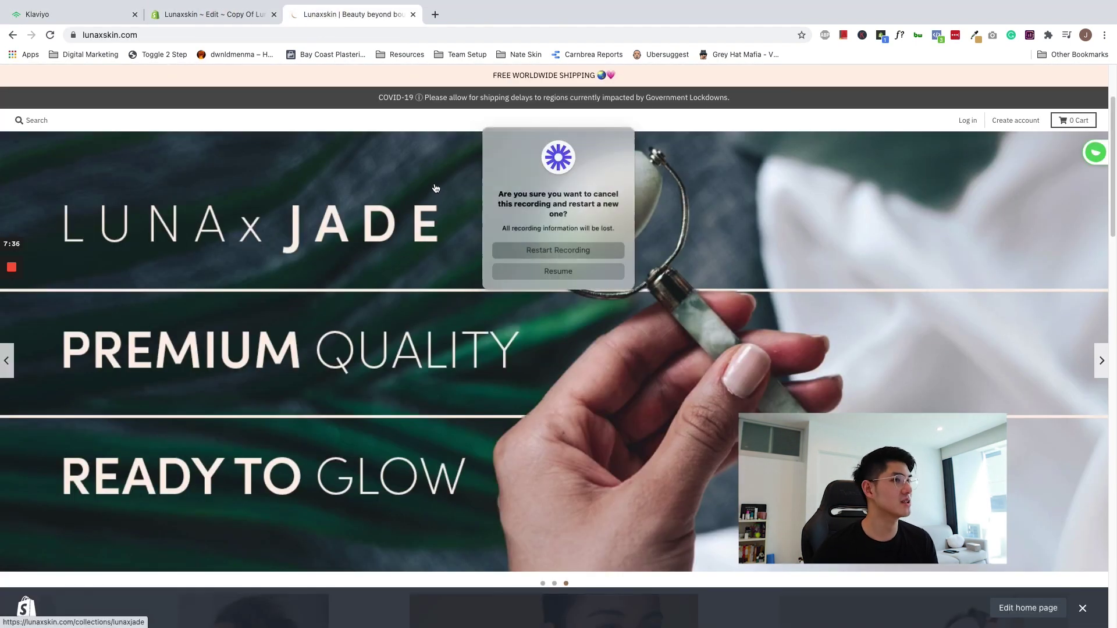
left_click(536, 274)
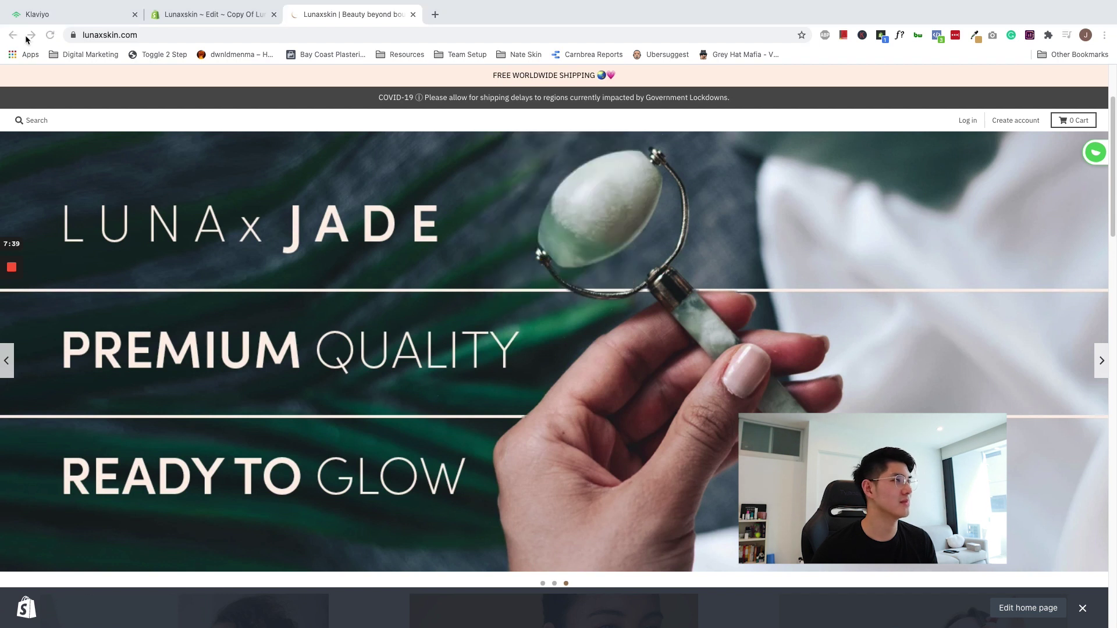
left_click(116, 36)
left_click(51, 35)
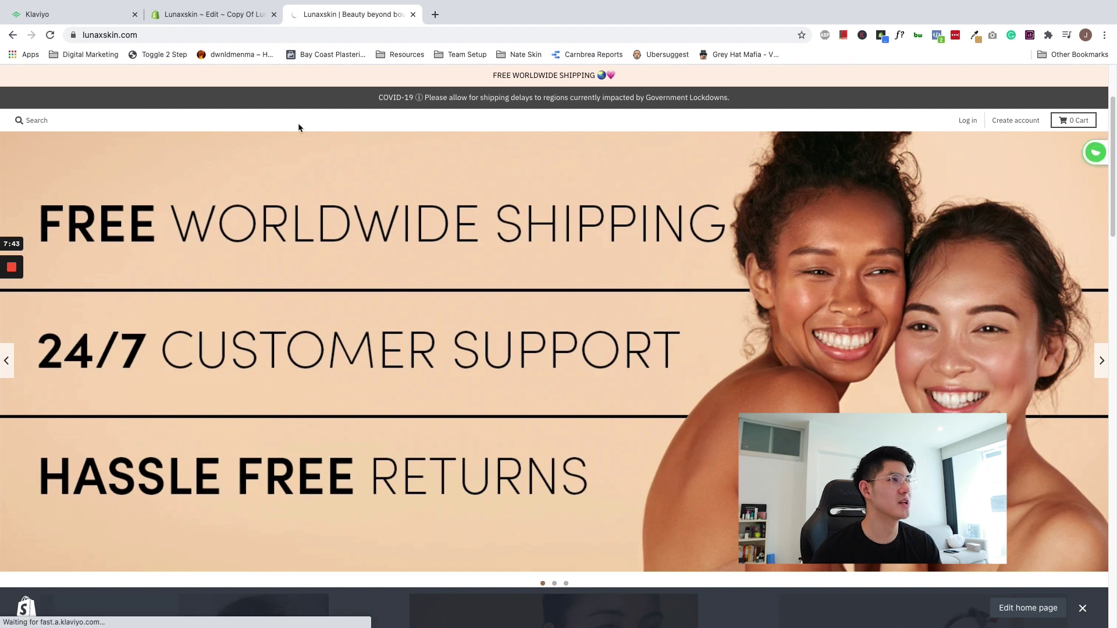
scroll(559, 197, "down", 7)
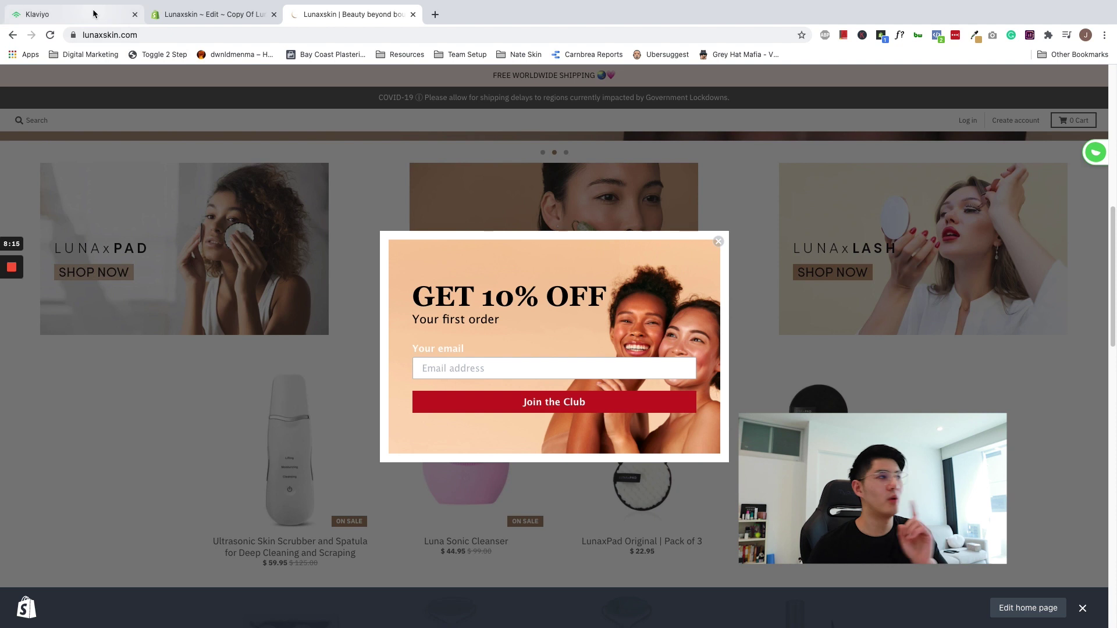
left_click(95, 14)
left_click(770, 128)
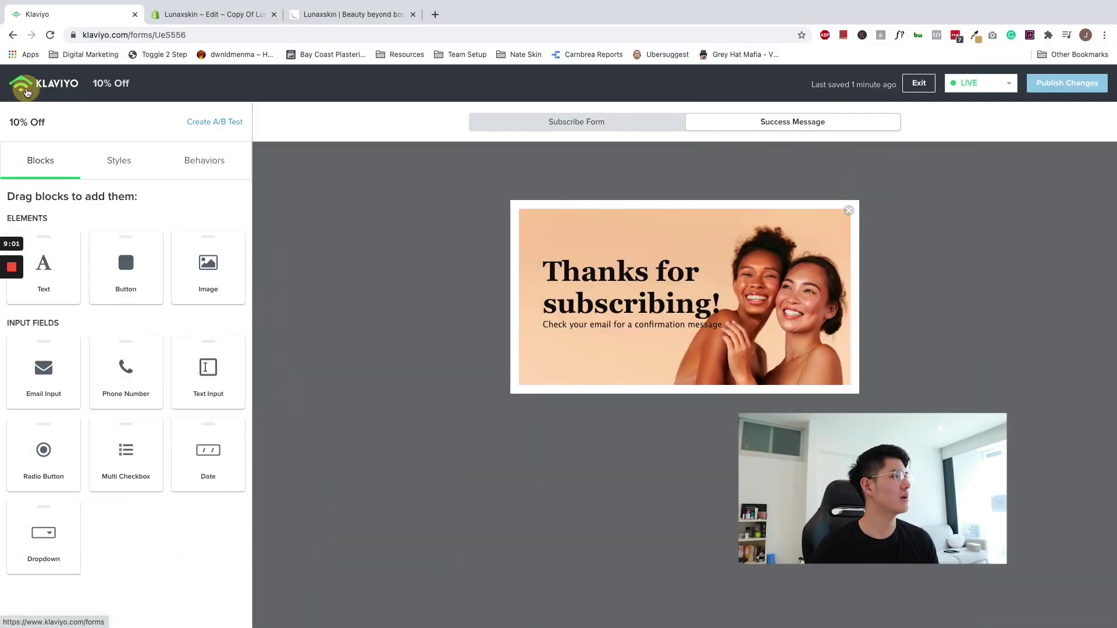
Leave the 10% Off form editor and start creating a new signup form.
left_click(26, 92)
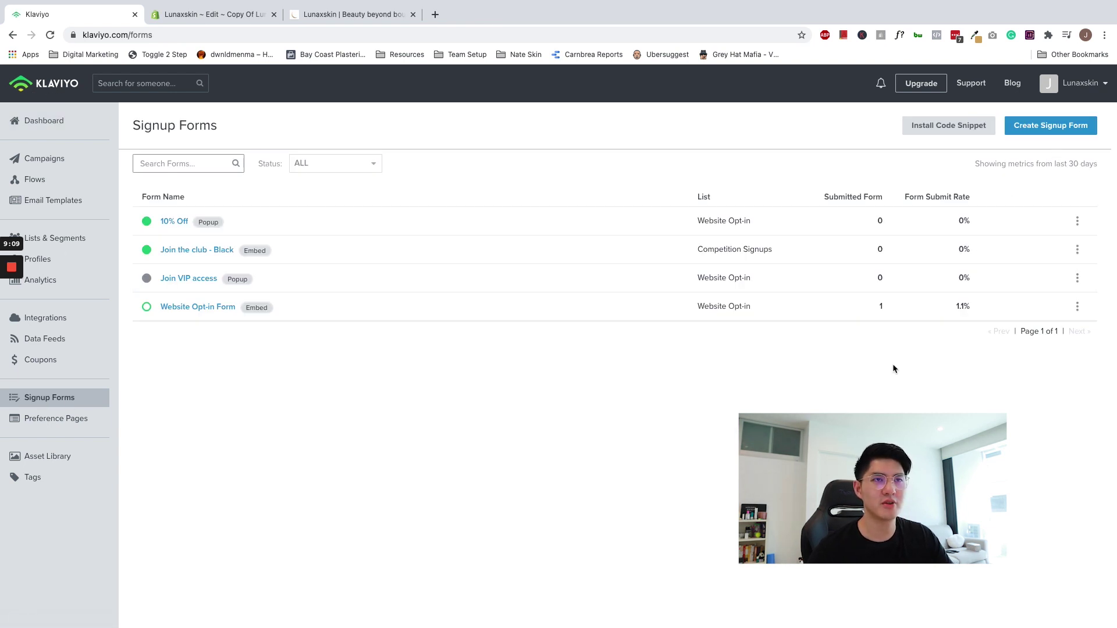
left_click(1046, 127)
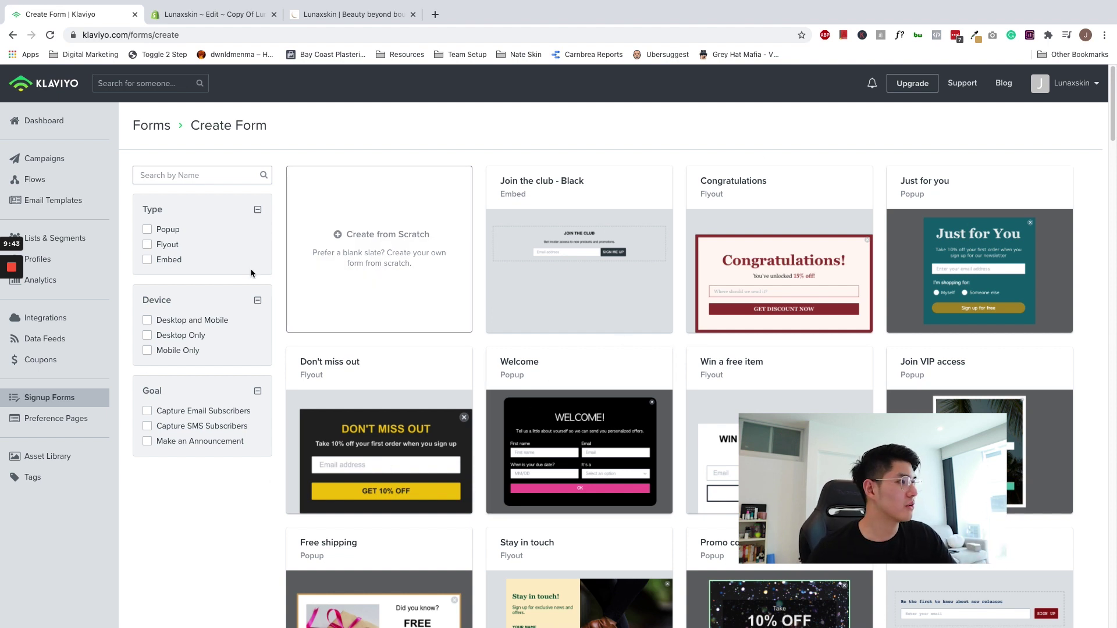
Filter to Embed templates, pick Join the club - Black, and subscribe it to Website Opt-in.
left_click(163, 265)
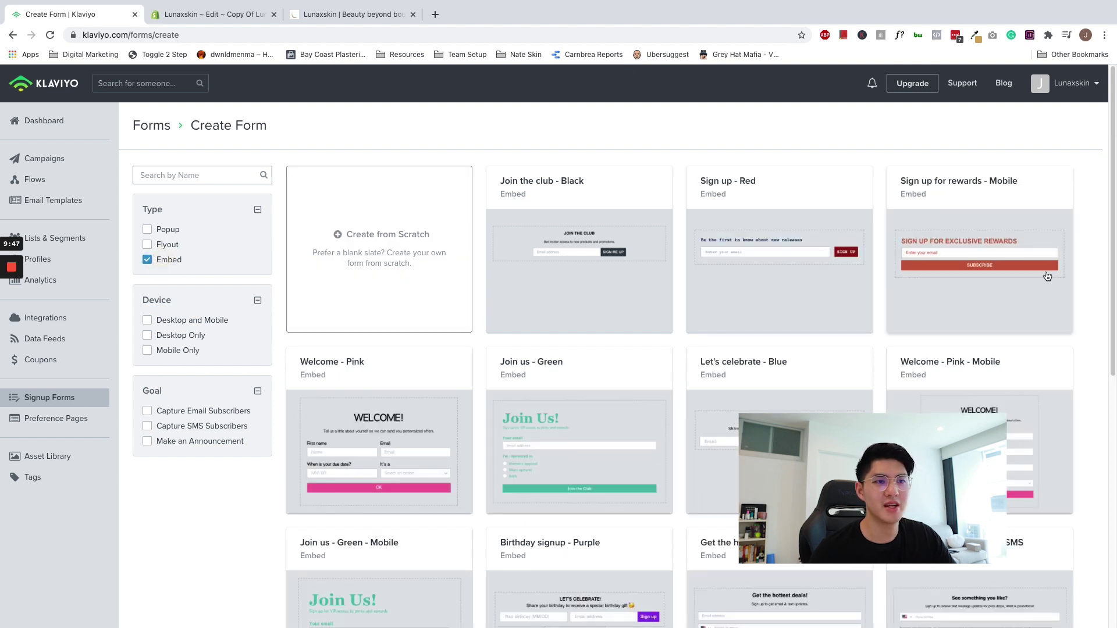
scroll(498, 504, "down", 3)
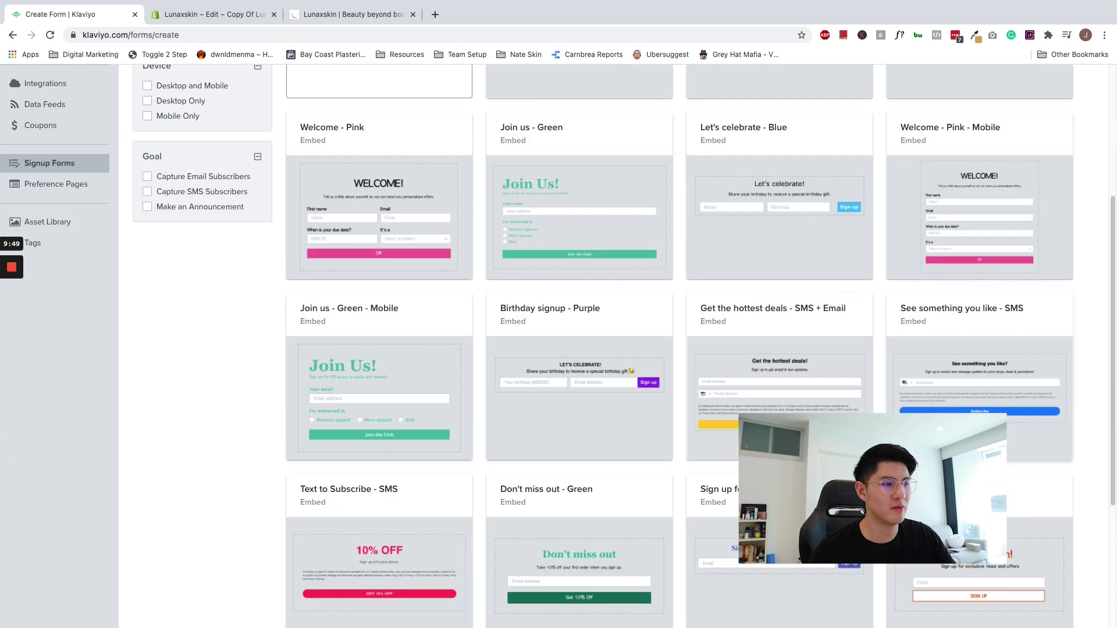
scroll(656, 373, "up", 3)
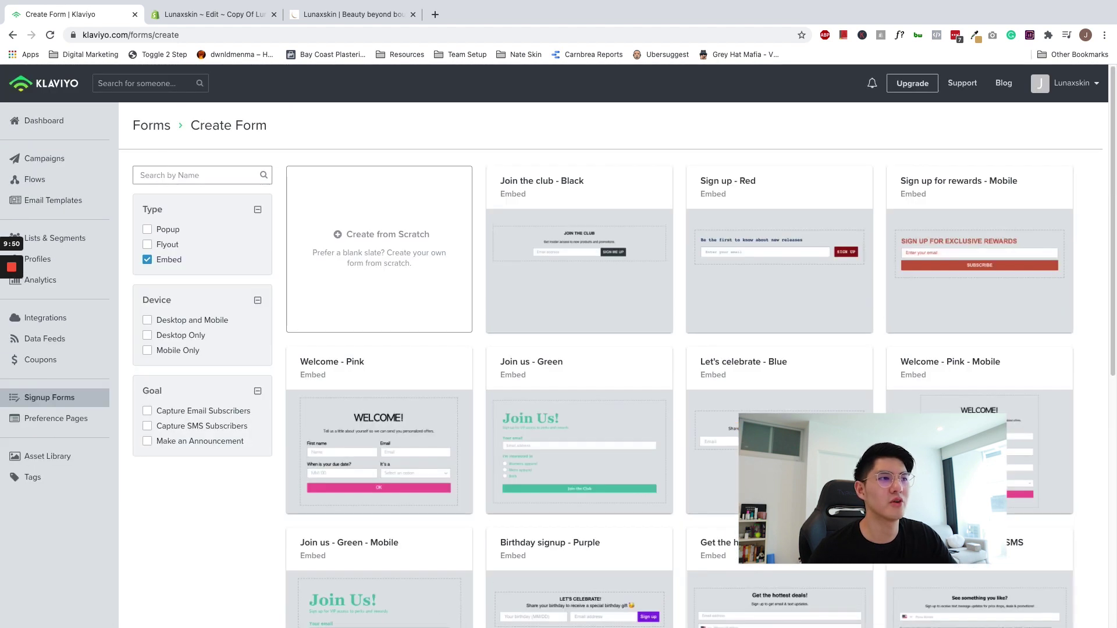
left_click(587, 233)
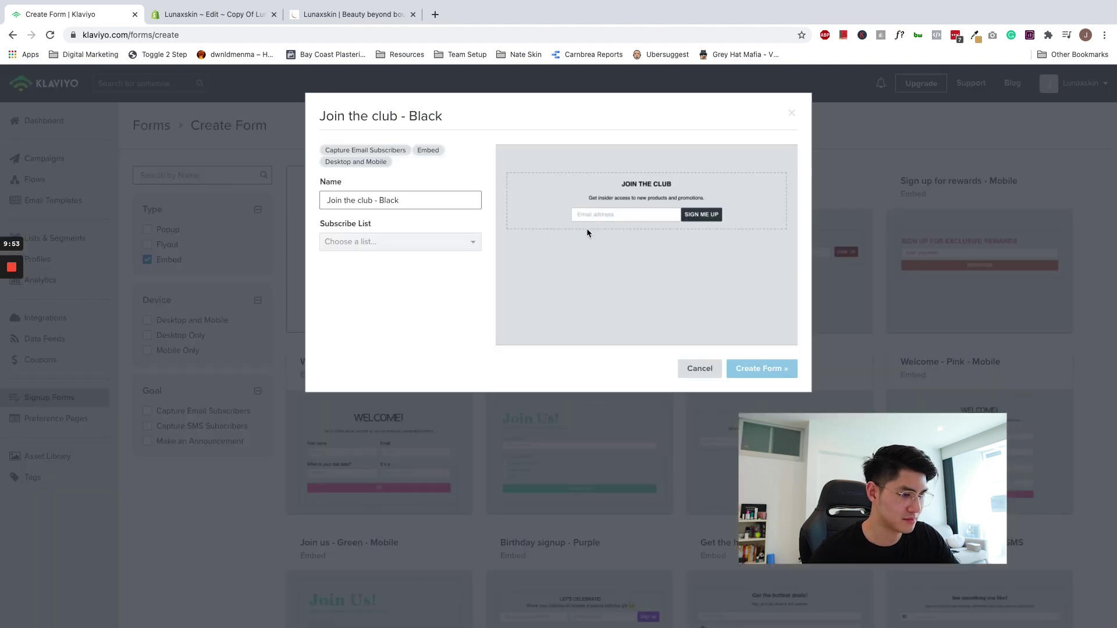
left_click(402, 249)
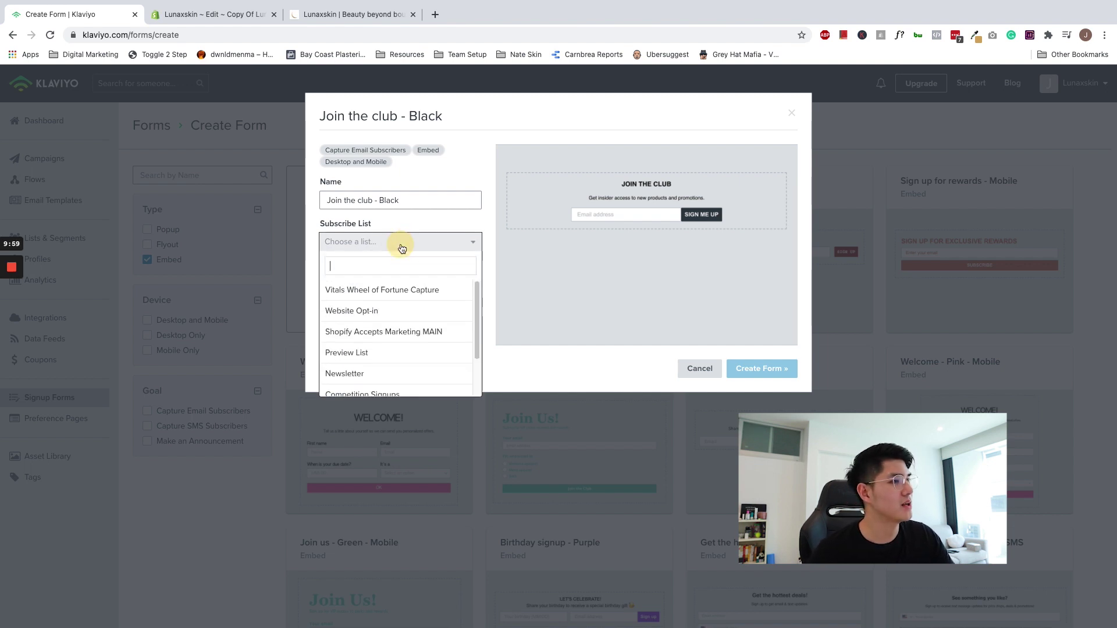
left_click(373, 315)
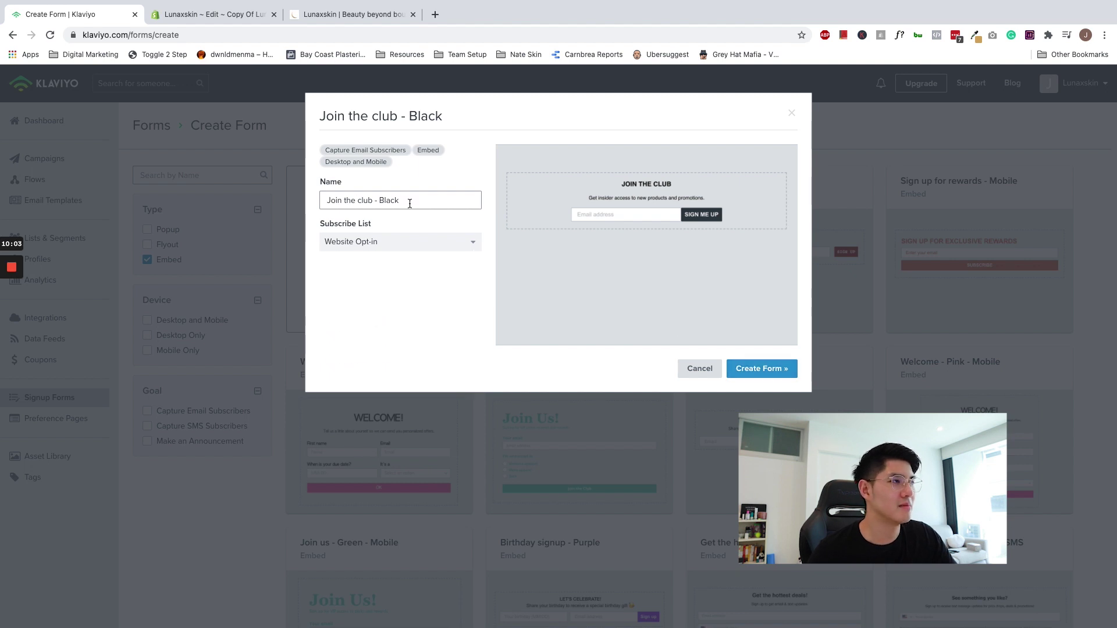
Name the form 'Website Form' and create it.
left_click(313, 202)
key("super+a")
type("W")
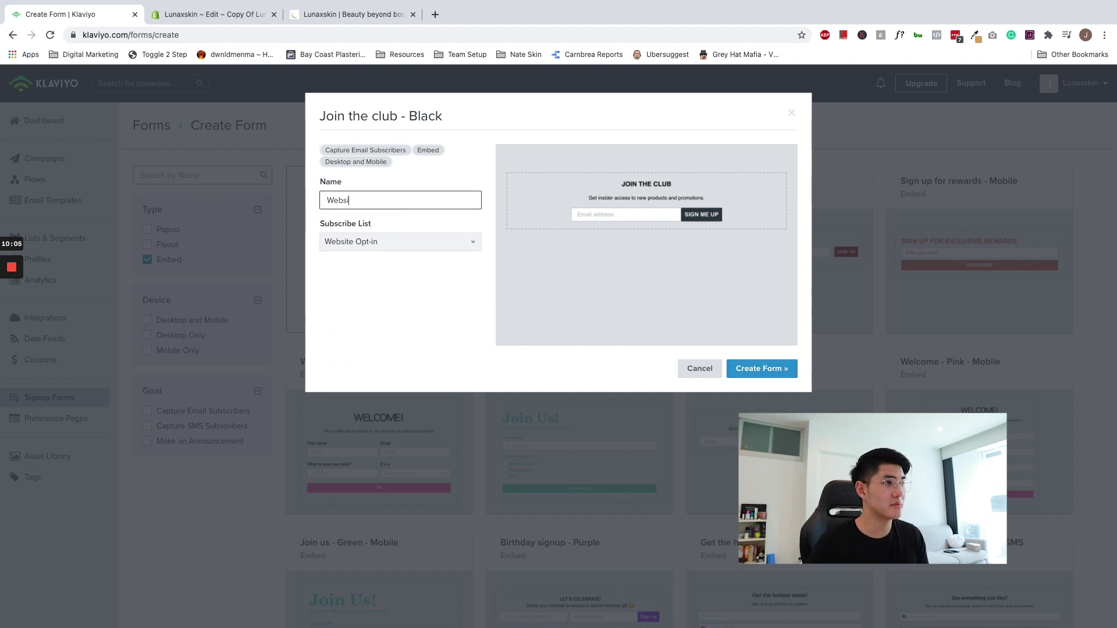
type("ebsite Form")
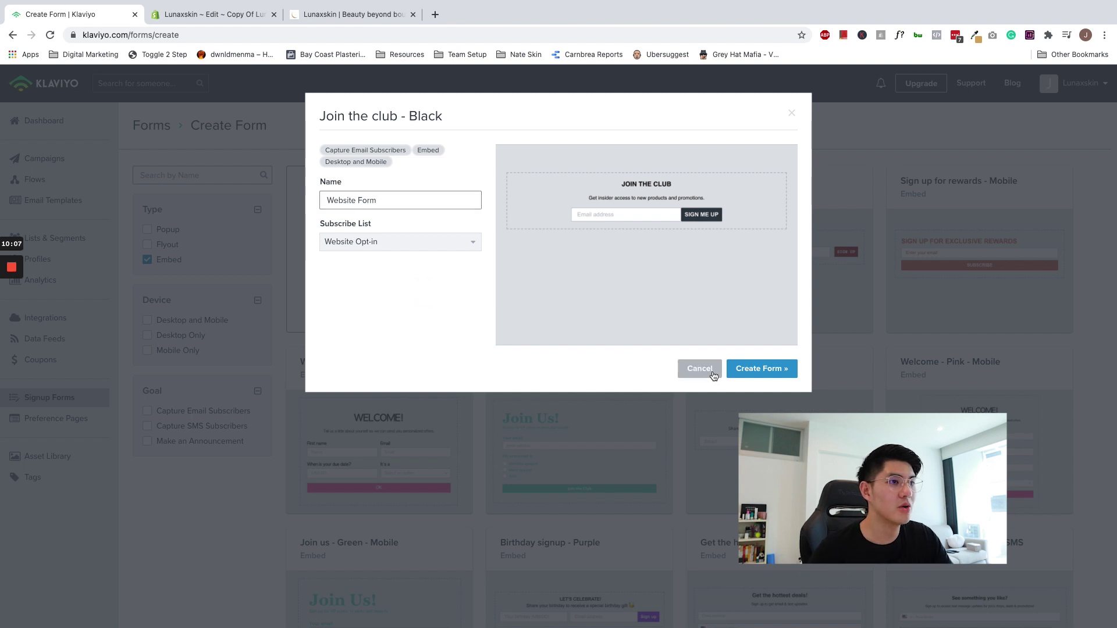
left_click(757, 375)
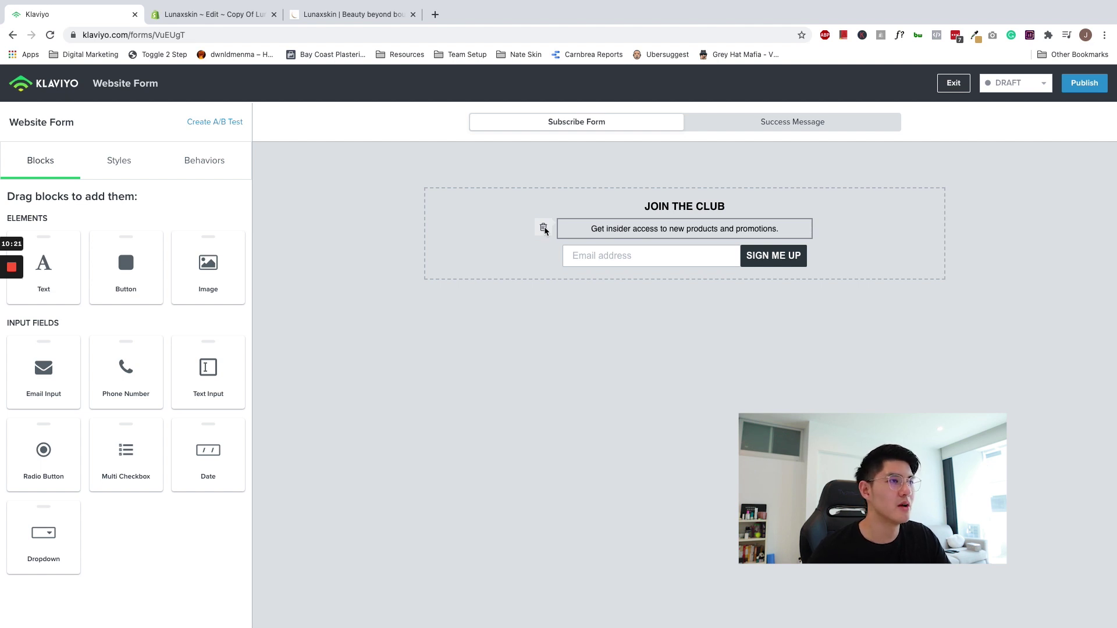
left_click(545, 229)
Delete the insider-access subtitle block and change the heading to 'GET 10% OFF'.
left_click(691, 214)
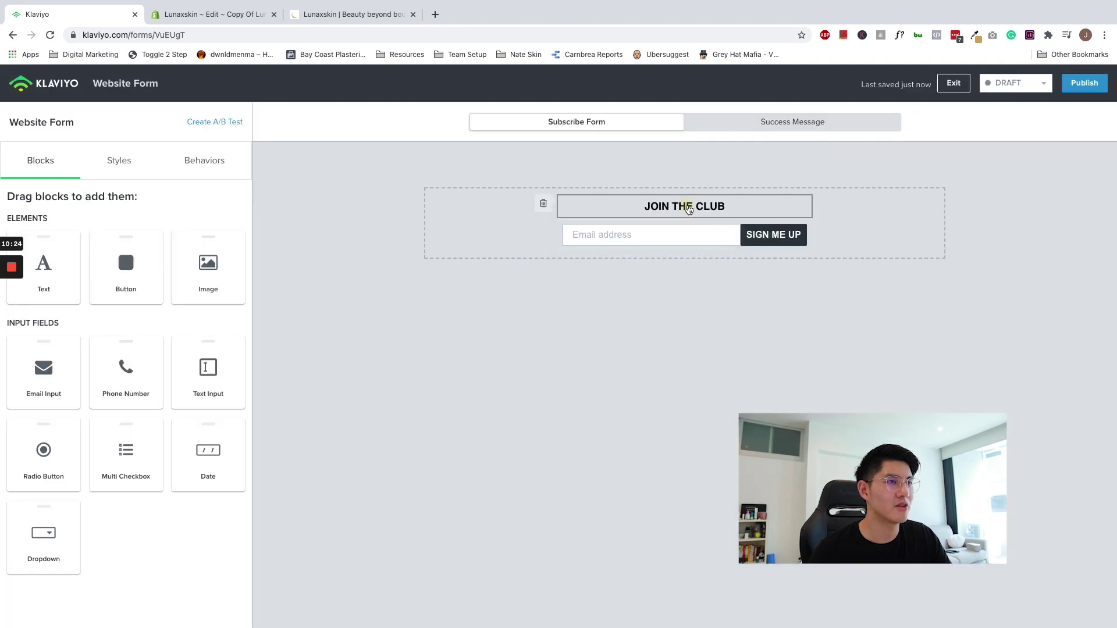
left_click(685, 206)
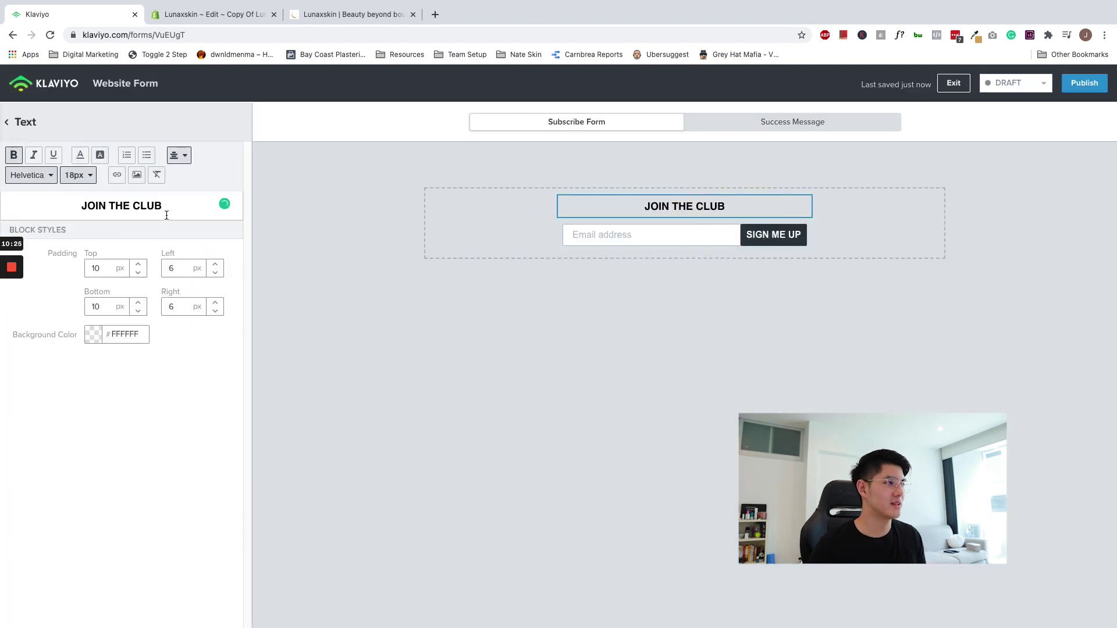
left_click_drag(166, 216, 82, 204)
type("get ")
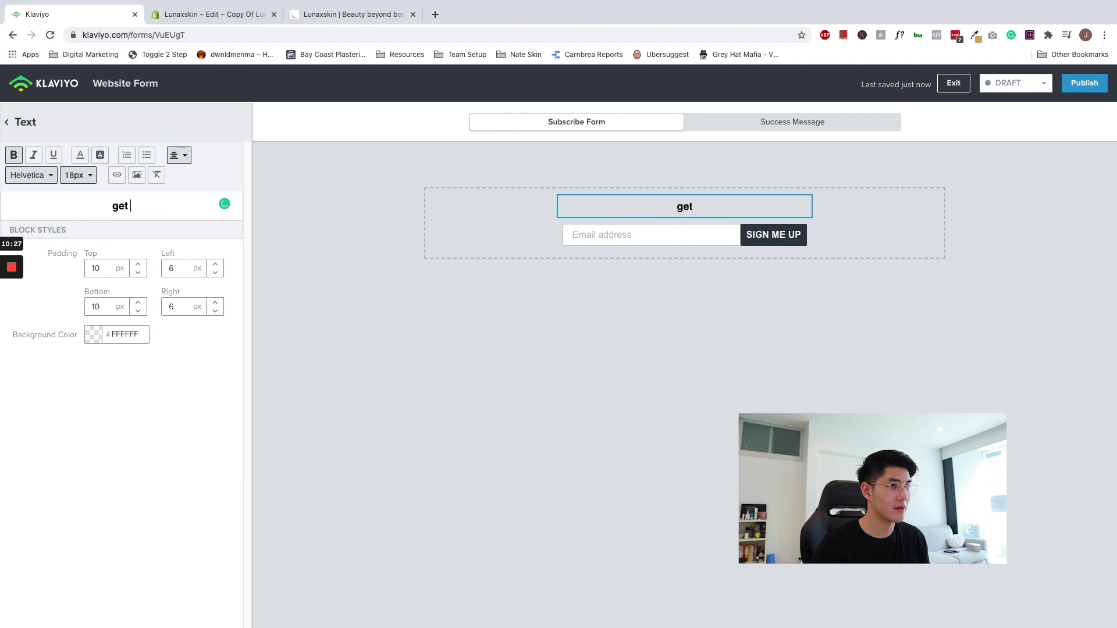
type("10")
key("BackSpace")
key("BackSpace")
key("BackSpace")
key("BackSpace")
key("BackSpace")
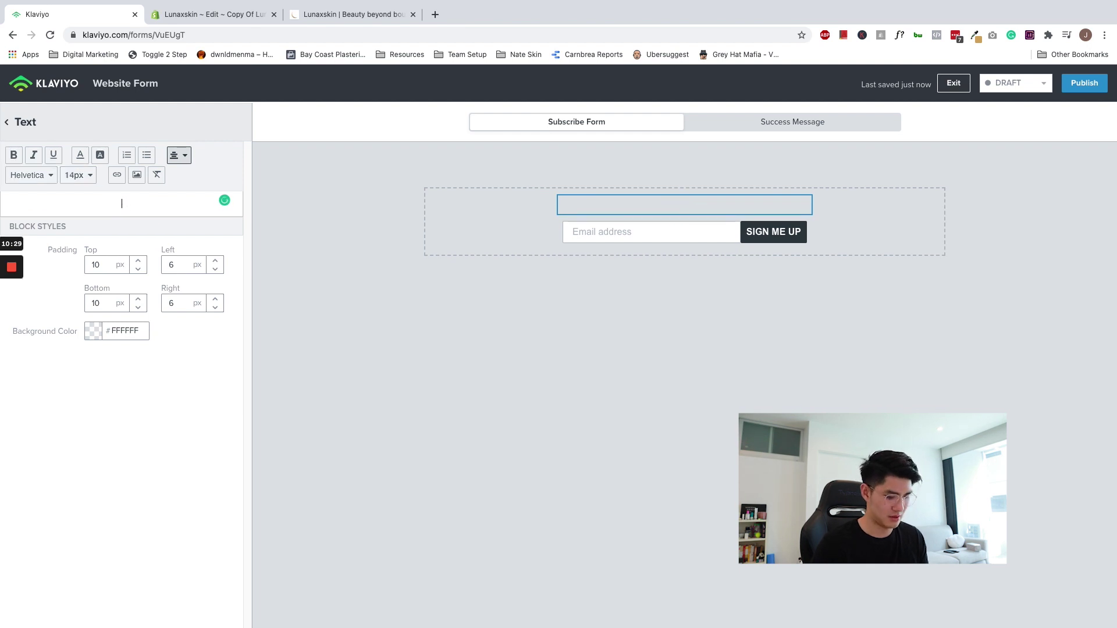
type("get 1")
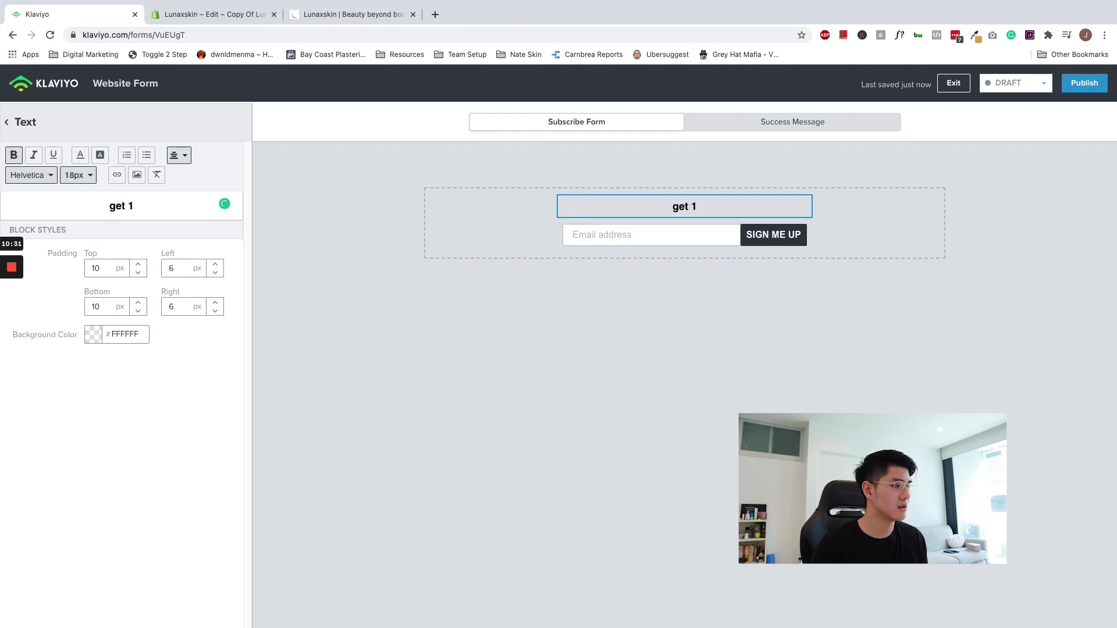
key("BackSpace")
key("BackSpace")
key("BackSpace")
key("BackSpace")
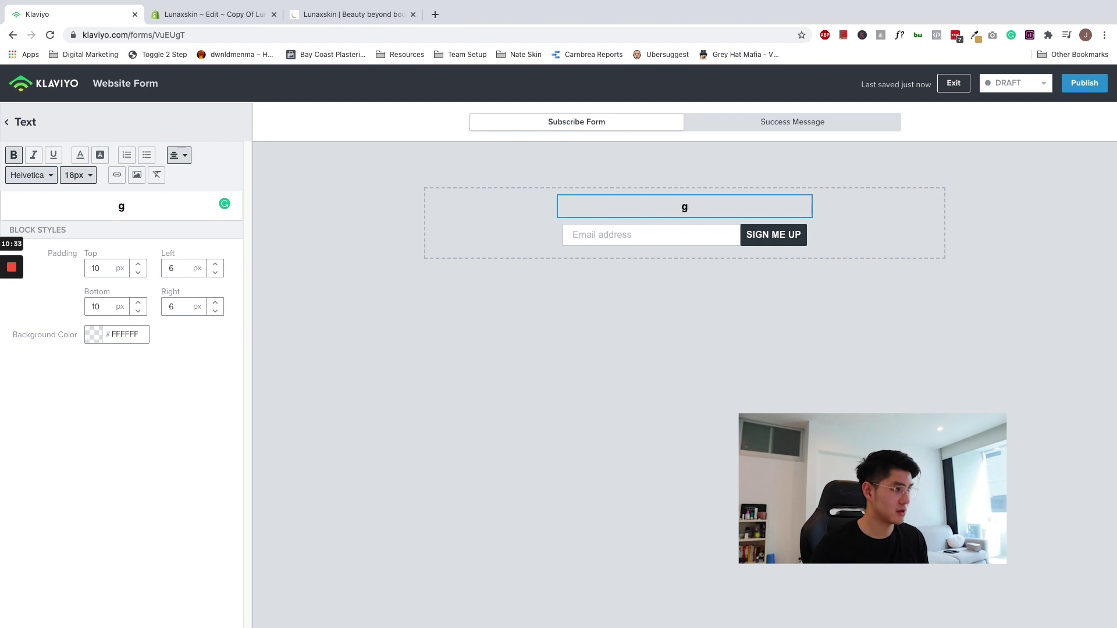
key("BackSpace")
type("GET 1")
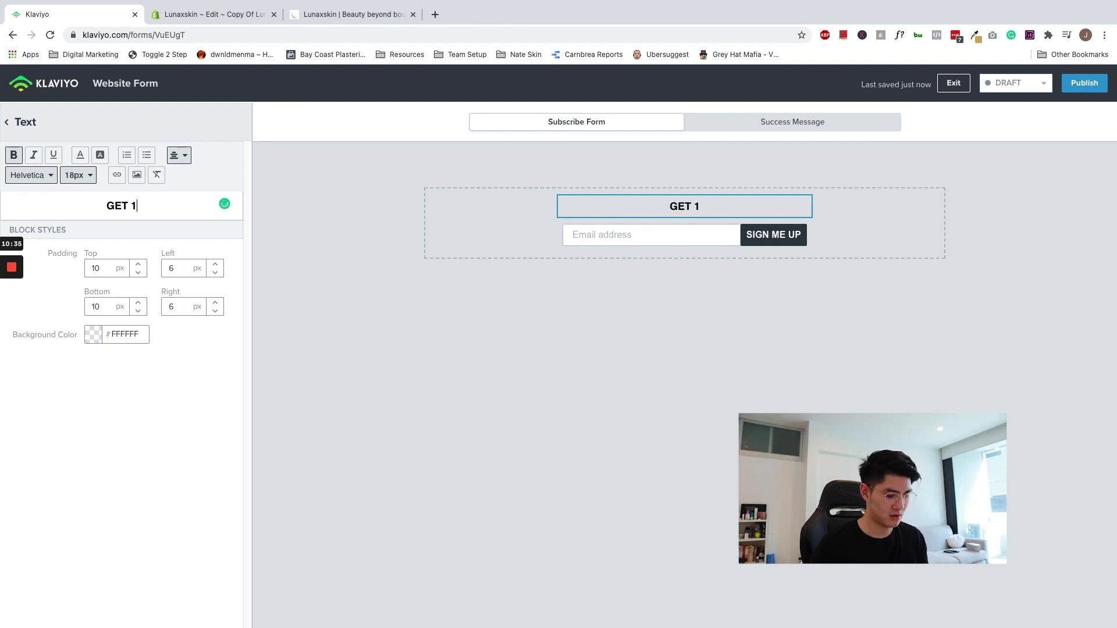
type("0% OFF")
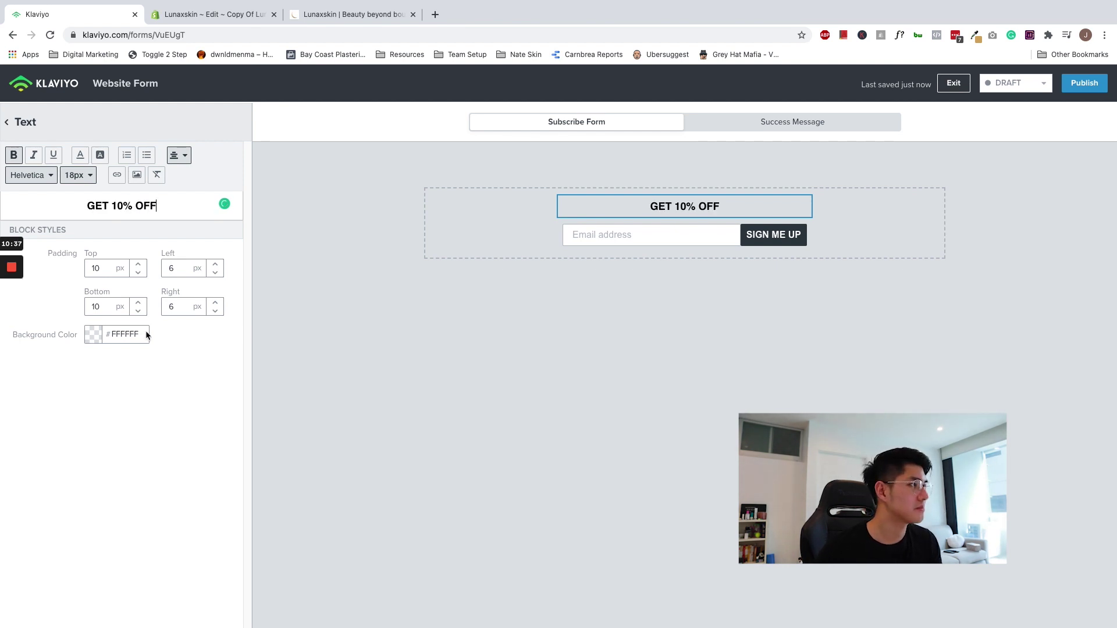
Select the email field and then the SIGN ME UP button for editing.
left_click(649, 244)
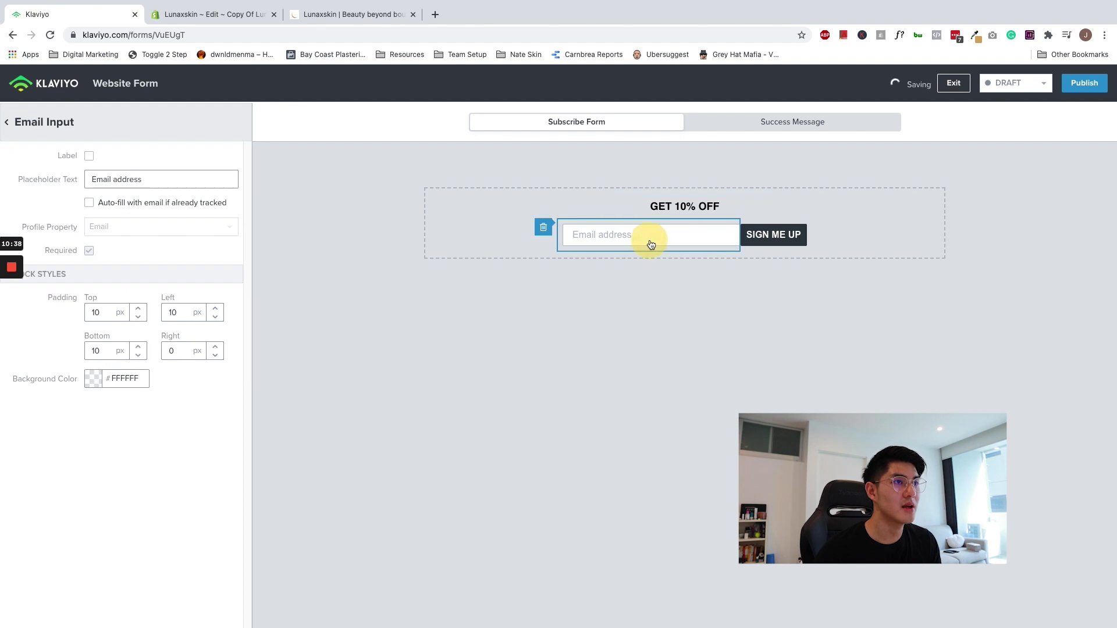
left_click(796, 247)
scroll(199, 442, "down", 1)
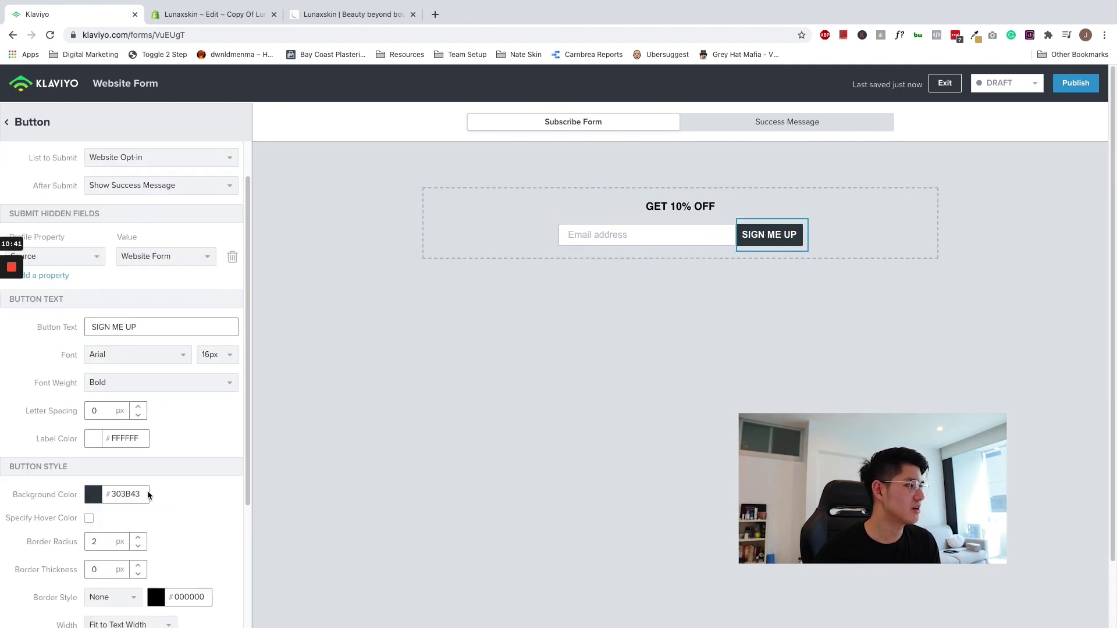
Set the button background to gold #d4ab61 copied from the colour picker extension.
scroll(188, 486, "down", 1)
left_click(119, 478)
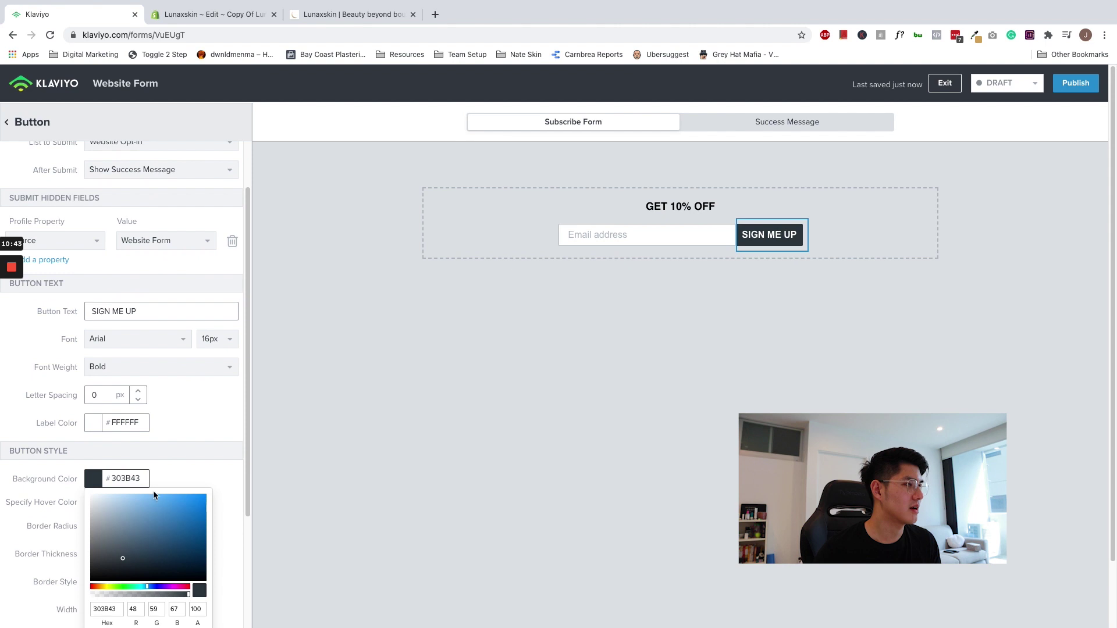
left_click(364, 18)
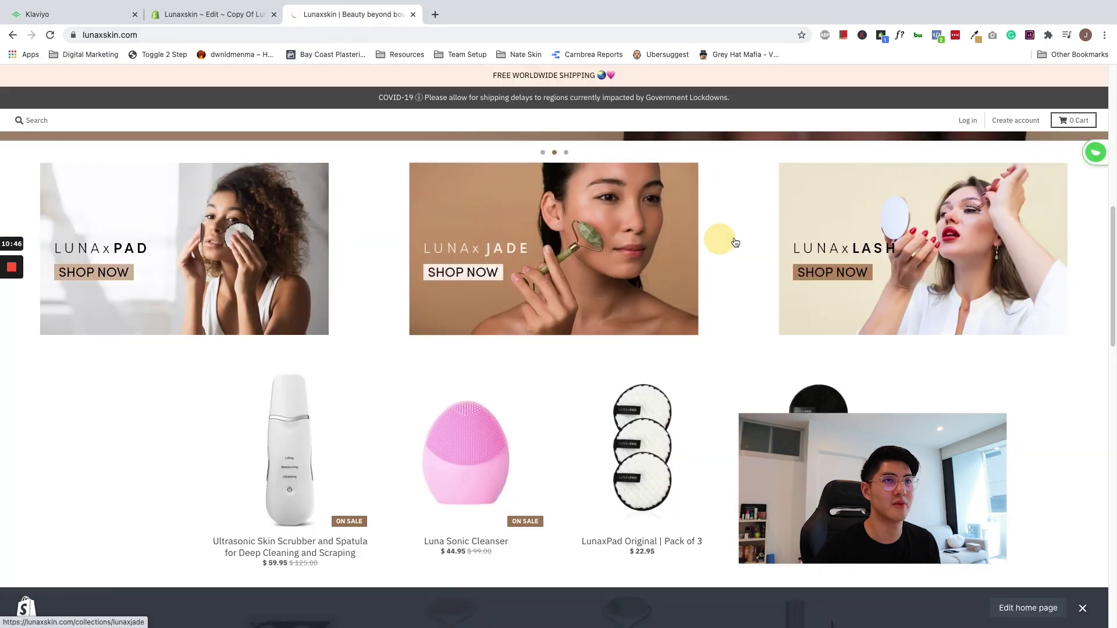
left_click(974, 36)
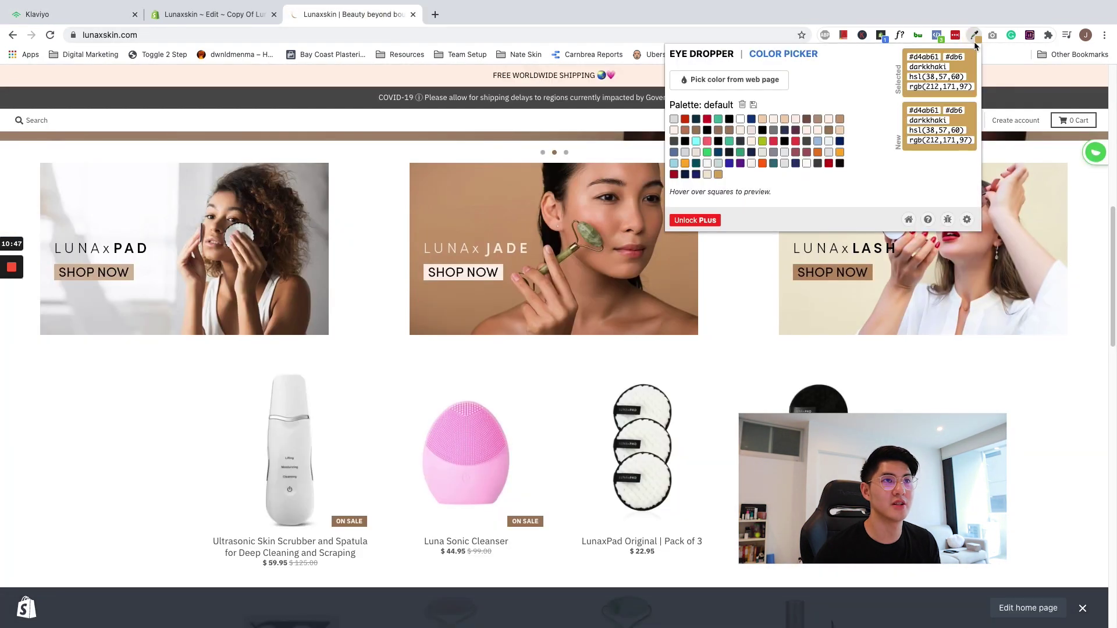
left_click(925, 57)
left_click(38, 14)
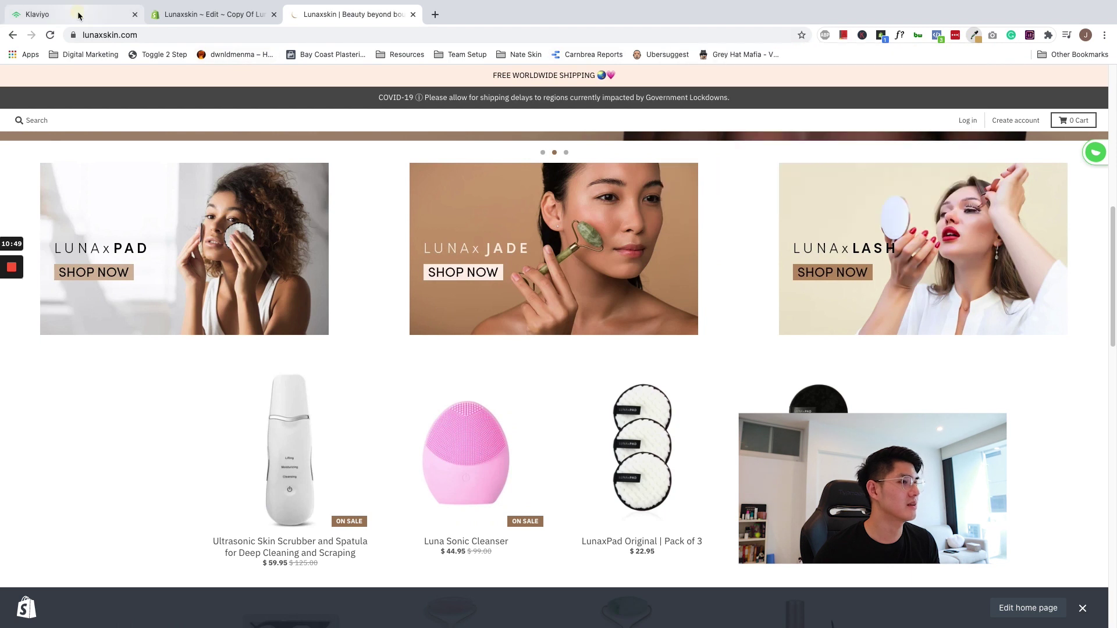
double_click(127, 479)
type("D4AB61")
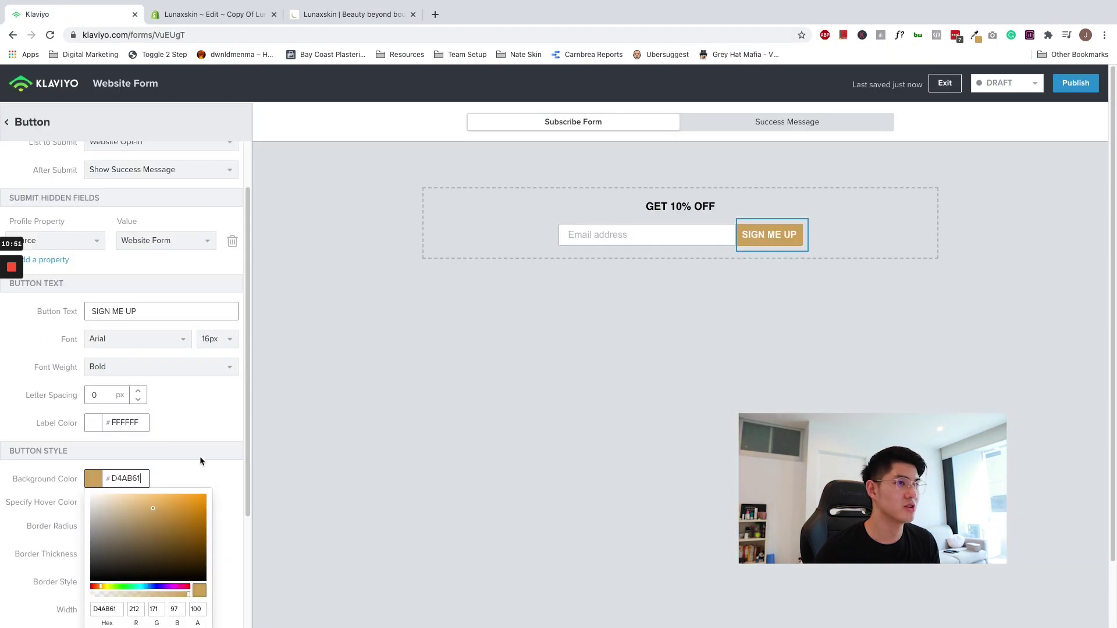
left_click(200, 455)
Sample the homepage banner brown and paste #C2946B as the button background.
left_click(349, 14)
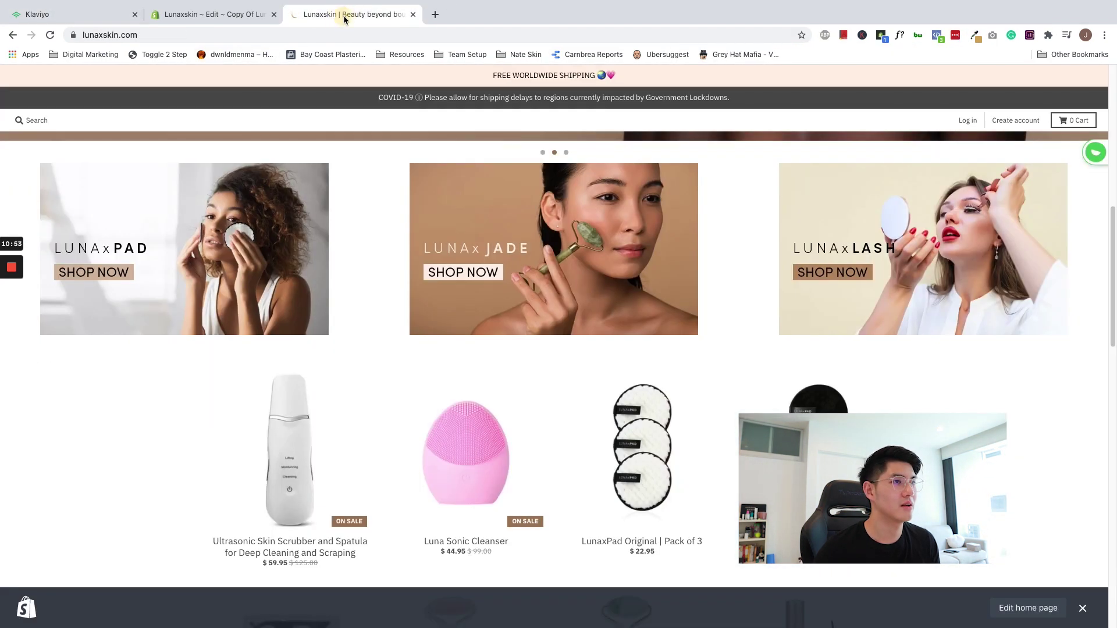
left_click(976, 39)
left_click(746, 78)
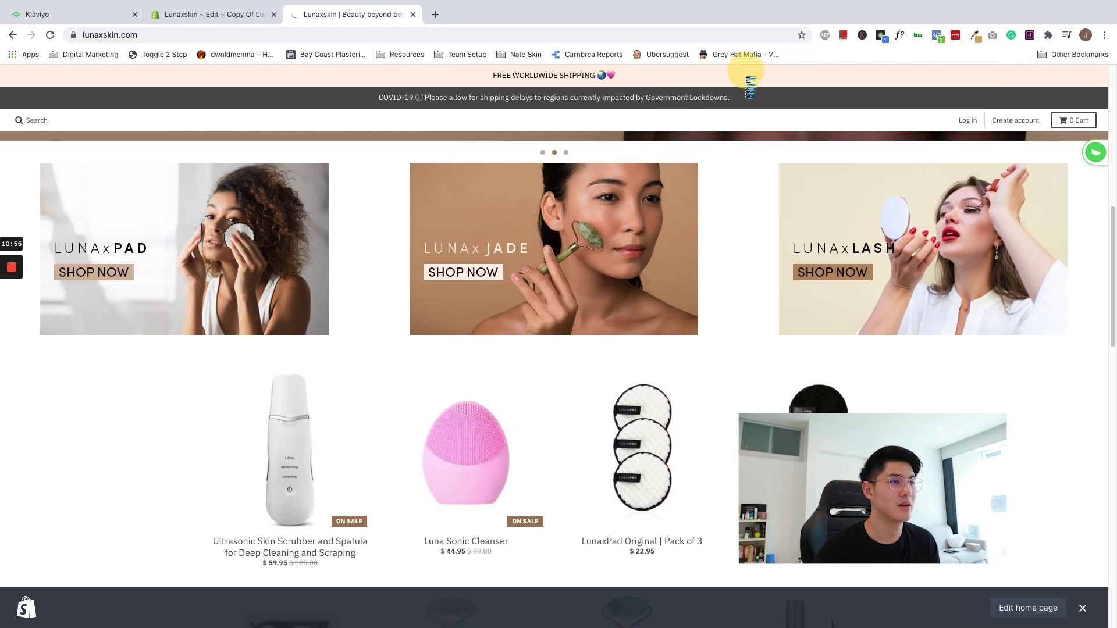
left_click(689, 240)
left_click(975, 34)
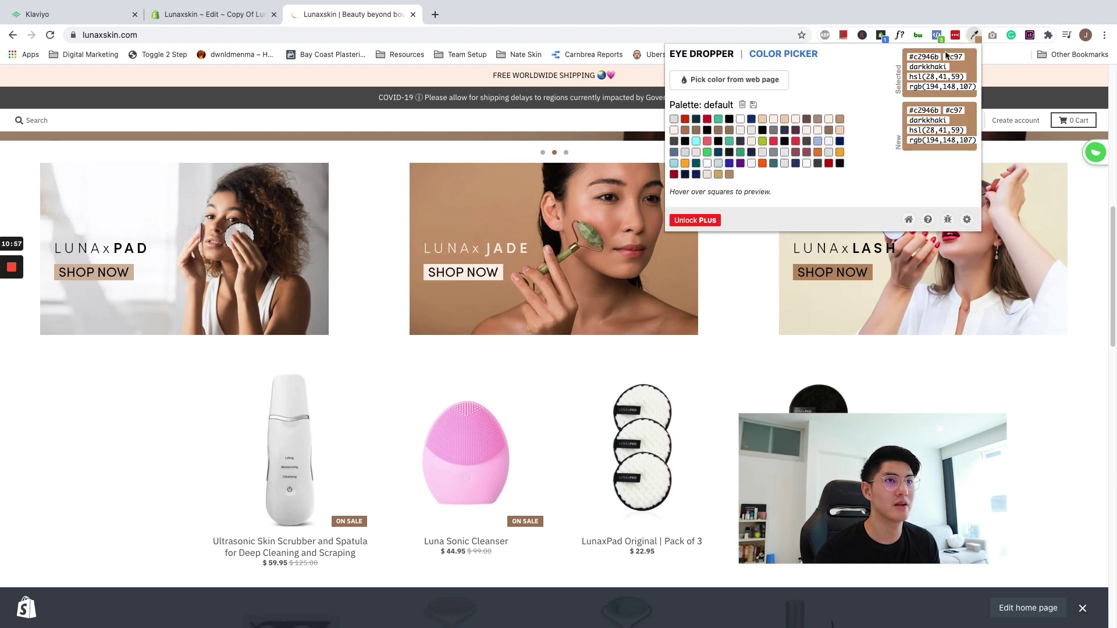
left_click(76, 14)
triple_click(125, 478)
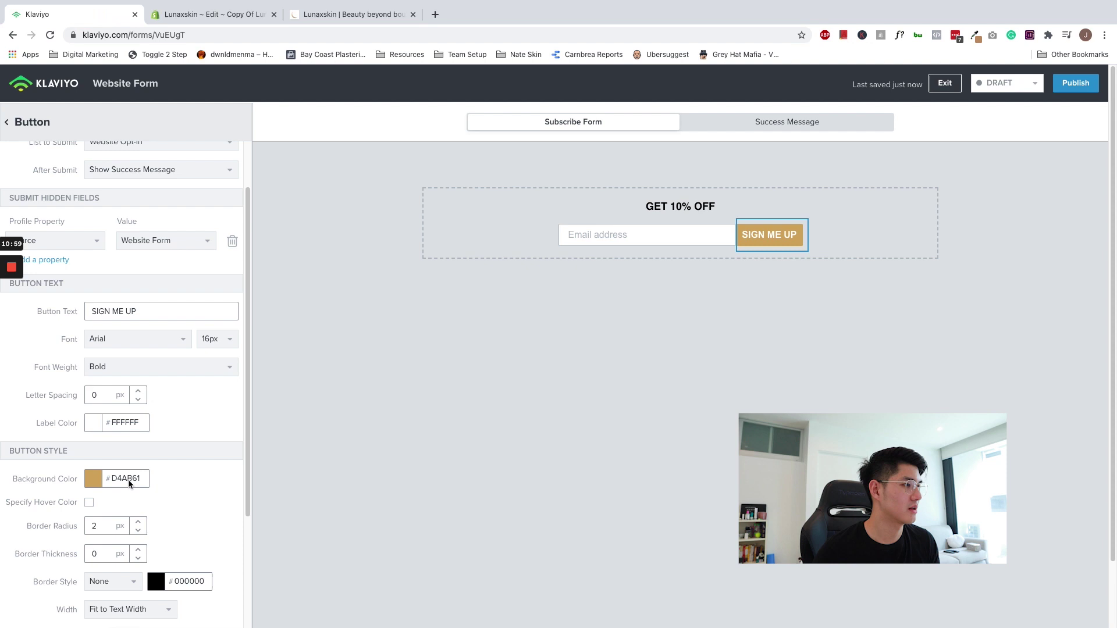
type("C2946B")
left_click(204, 470)
Preview the Website Form's success message, then return to the subscribe form.
scroll(215, 456, "down", 3)
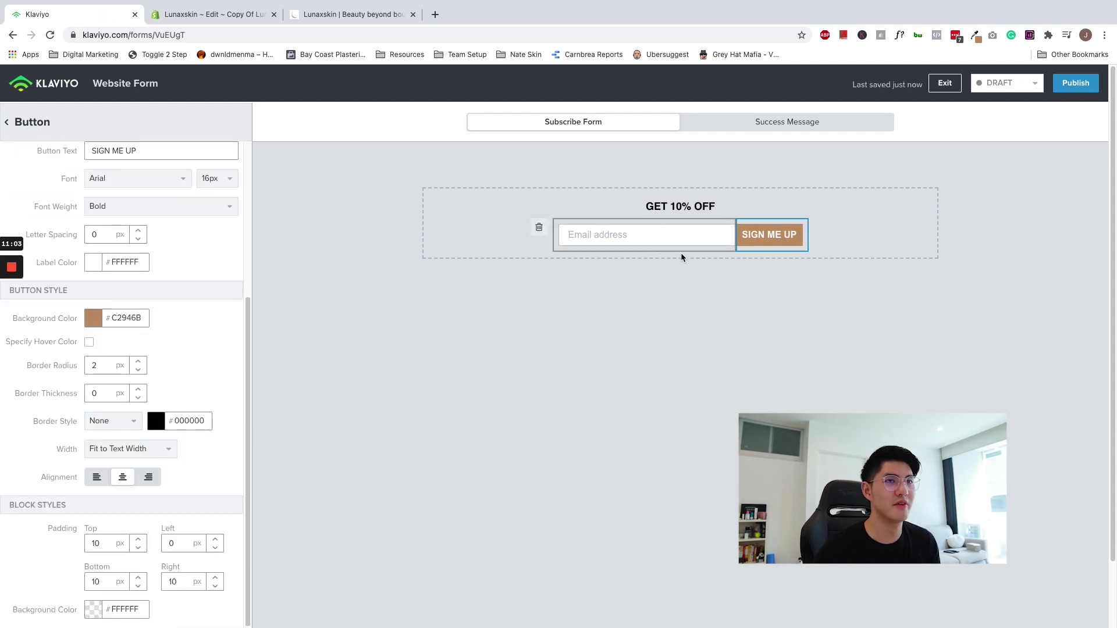
scroll(90, 273, "up", 4)
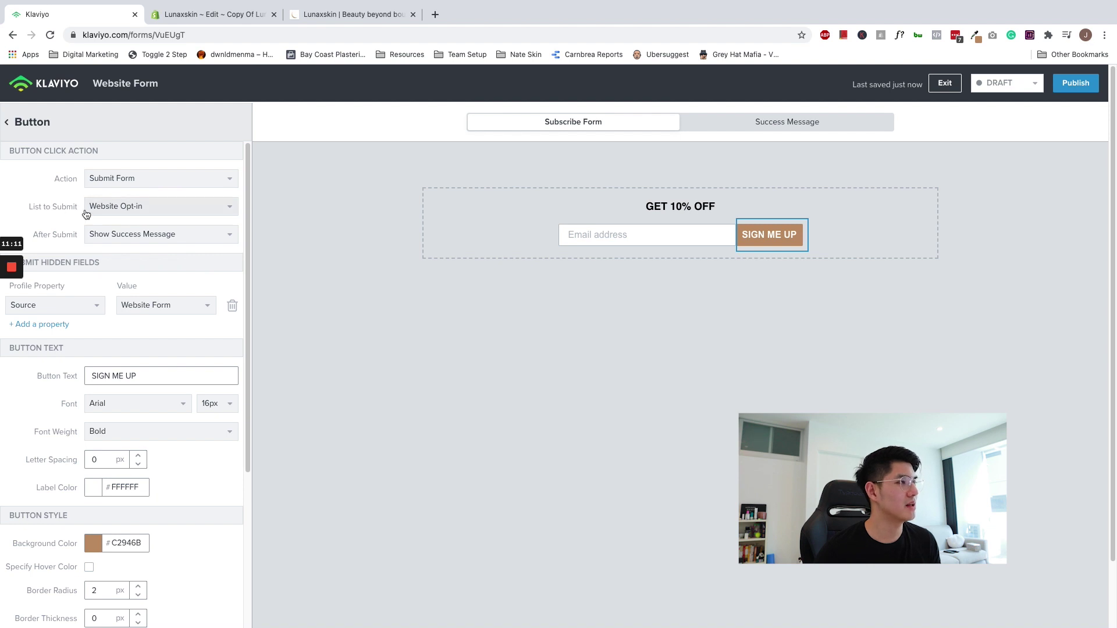
left_click(748, 126)
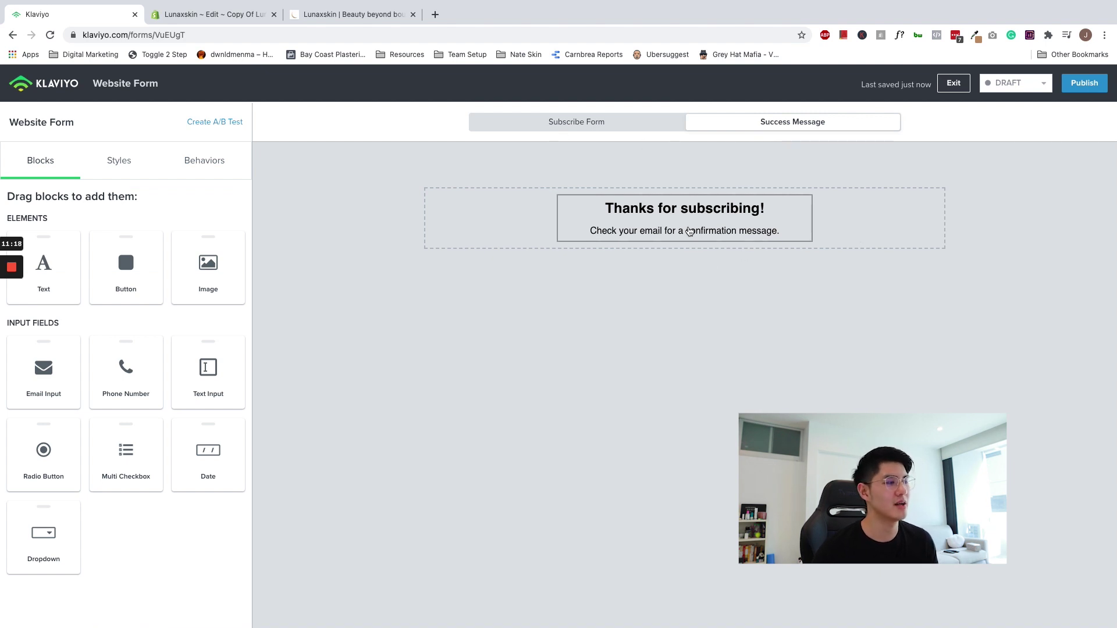
left_click(599, 122)
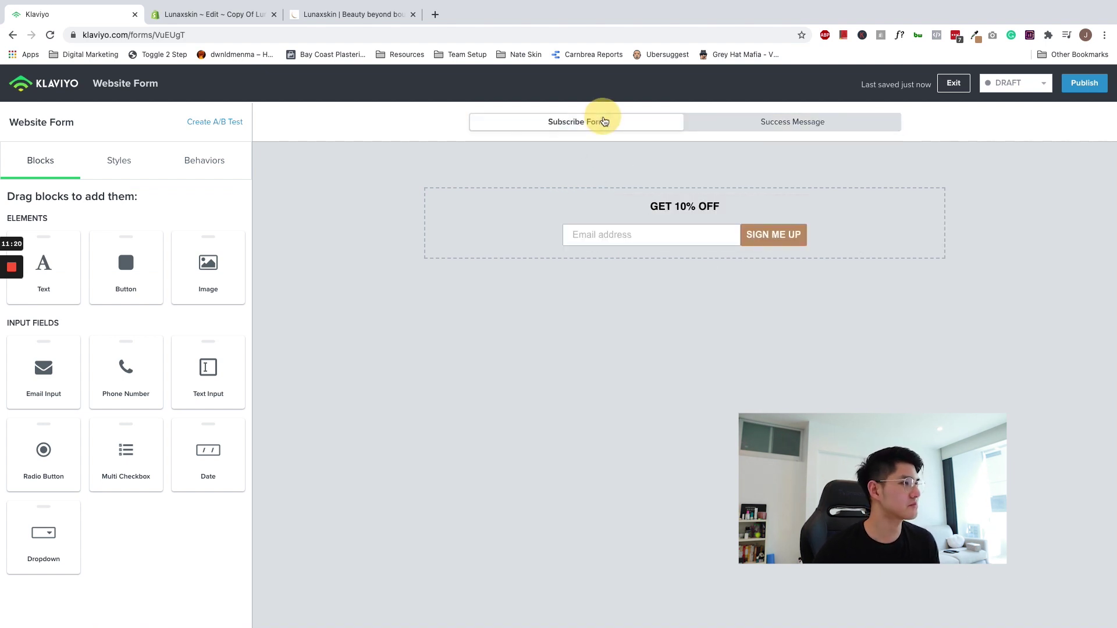
Review the email field, SIGN ME UP button and form Styles, then open Behaviors.
left_click(580, 237)
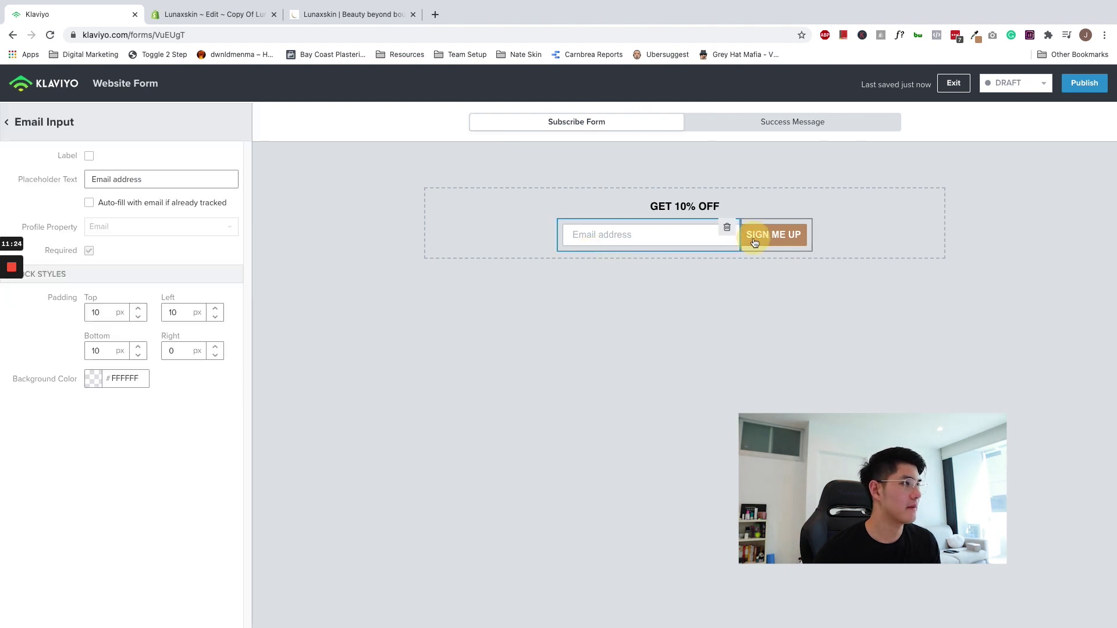
left_click(757, 234)
scroll(157, 336, "down", 5)
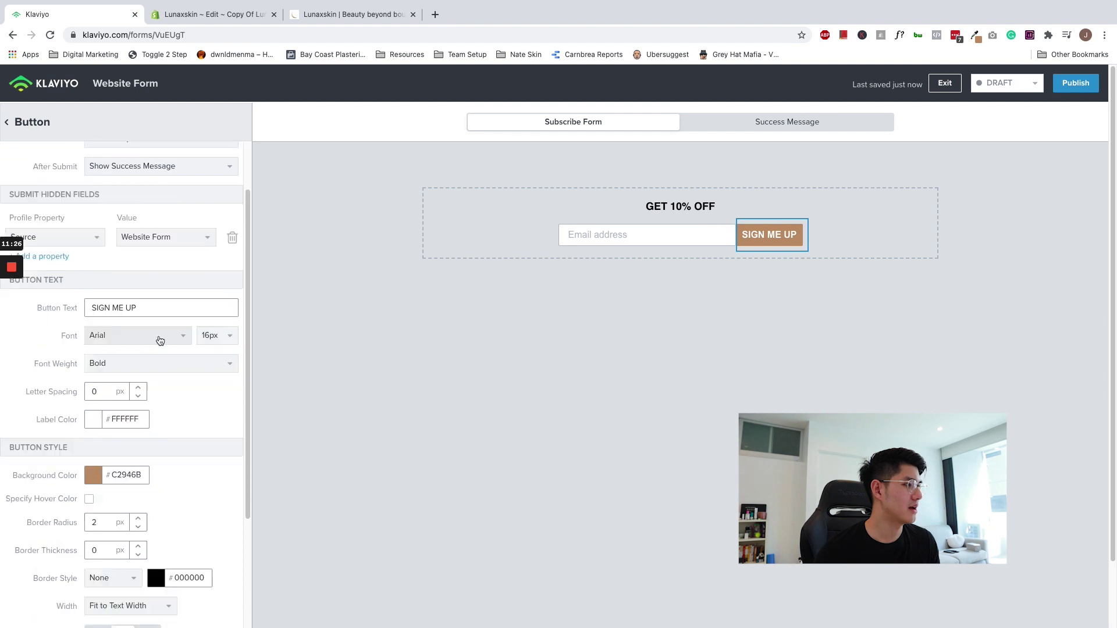
scroll(170, 354, "up", 5)
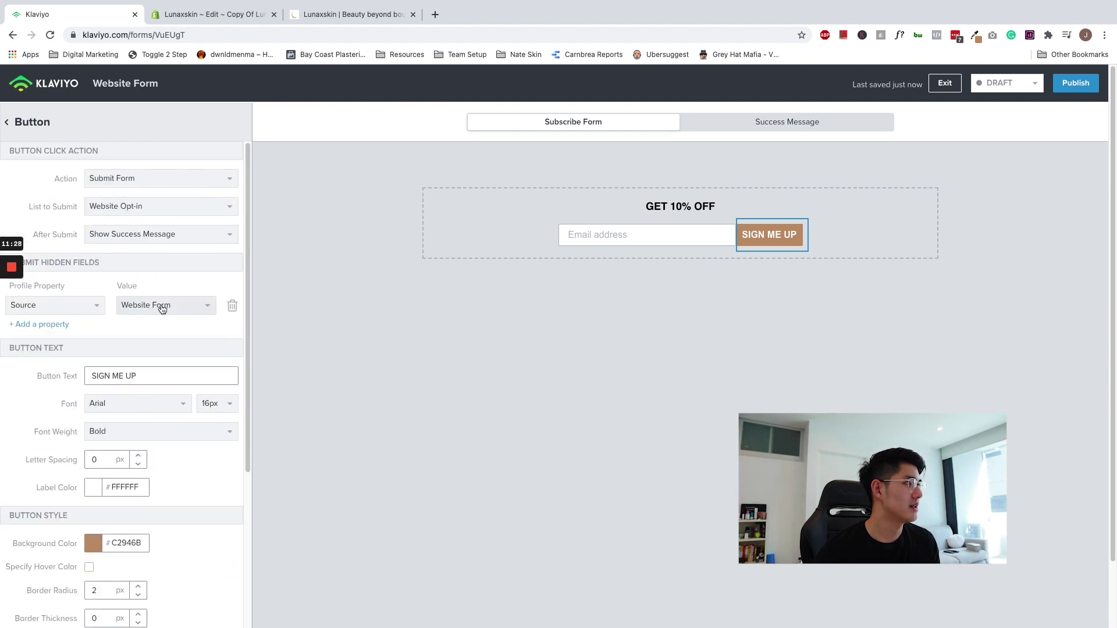
left_click(7, 123)
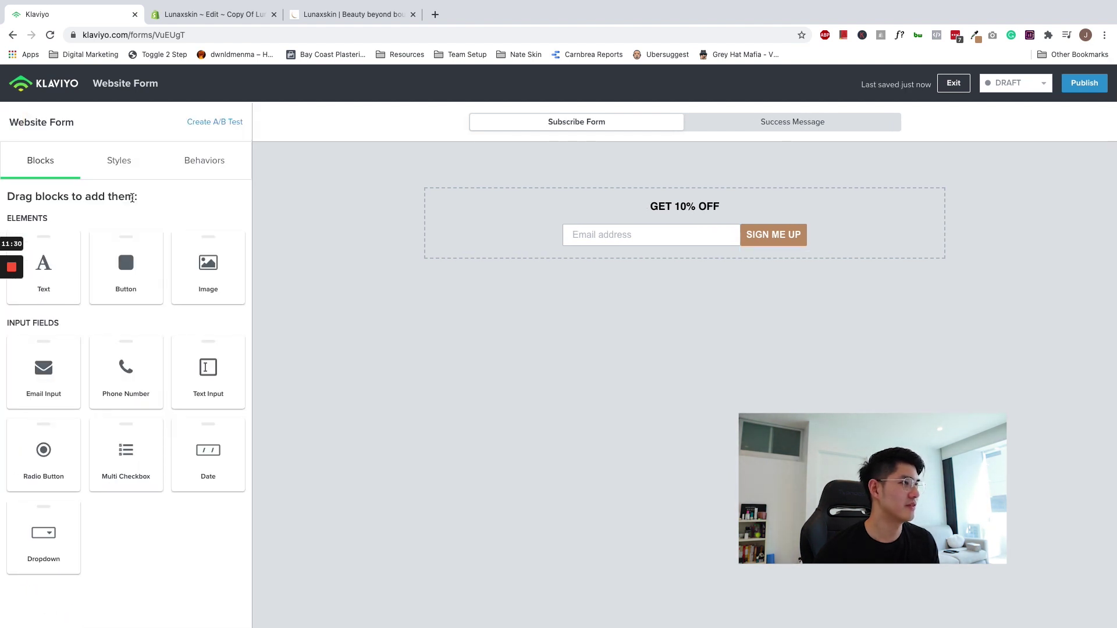
left_click(125, 170)
scroll(177, 295, "down", 6)
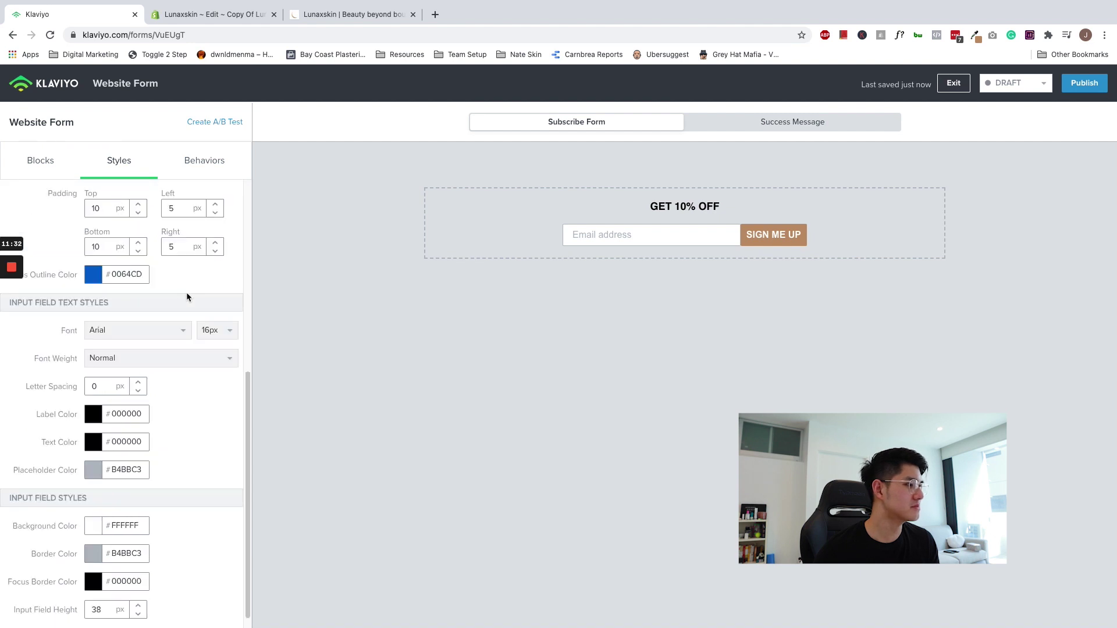
scroll(189, 291, "up", 6)
left_click(215, 165)
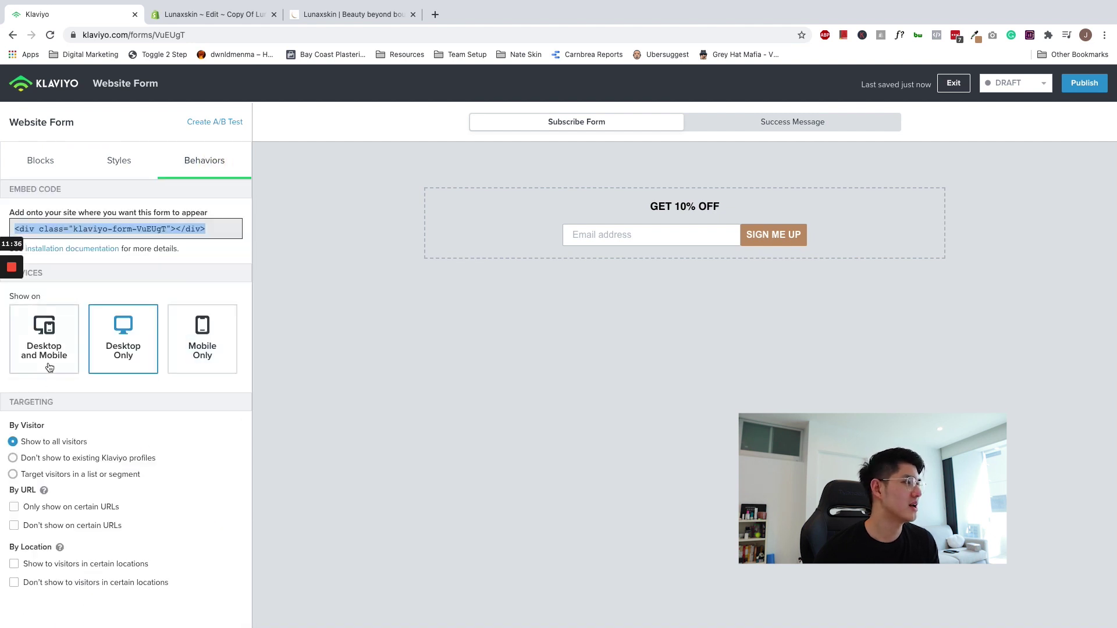
Show the form on Desktop and Mobile, hide it from existing Klaviyo profiles, and select the embed code.
left_click(45, 342)
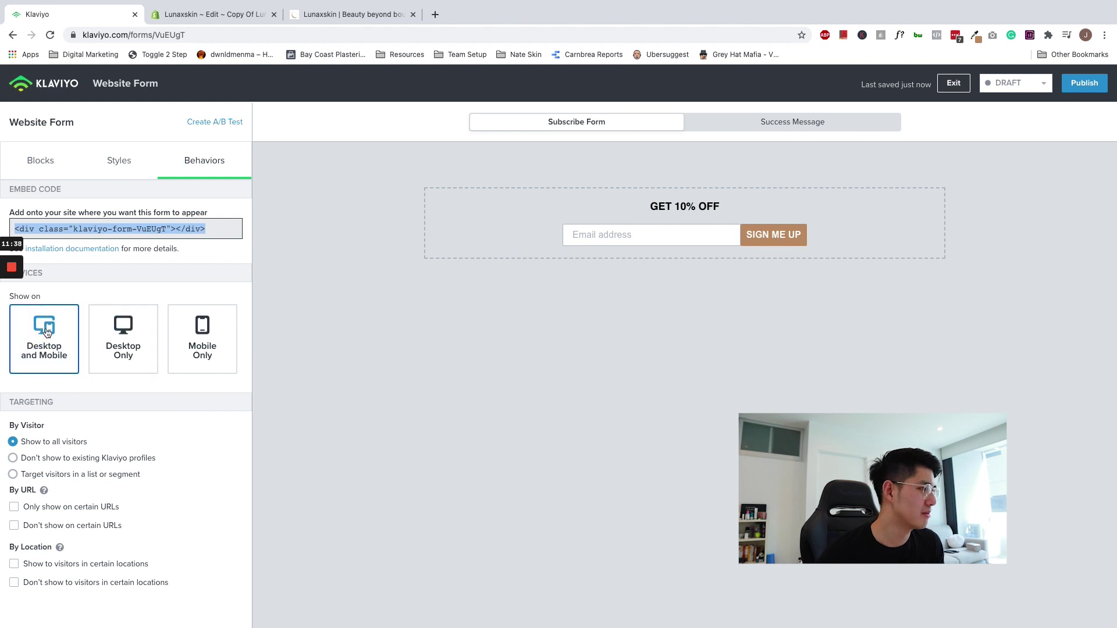
left_click(34, 464)
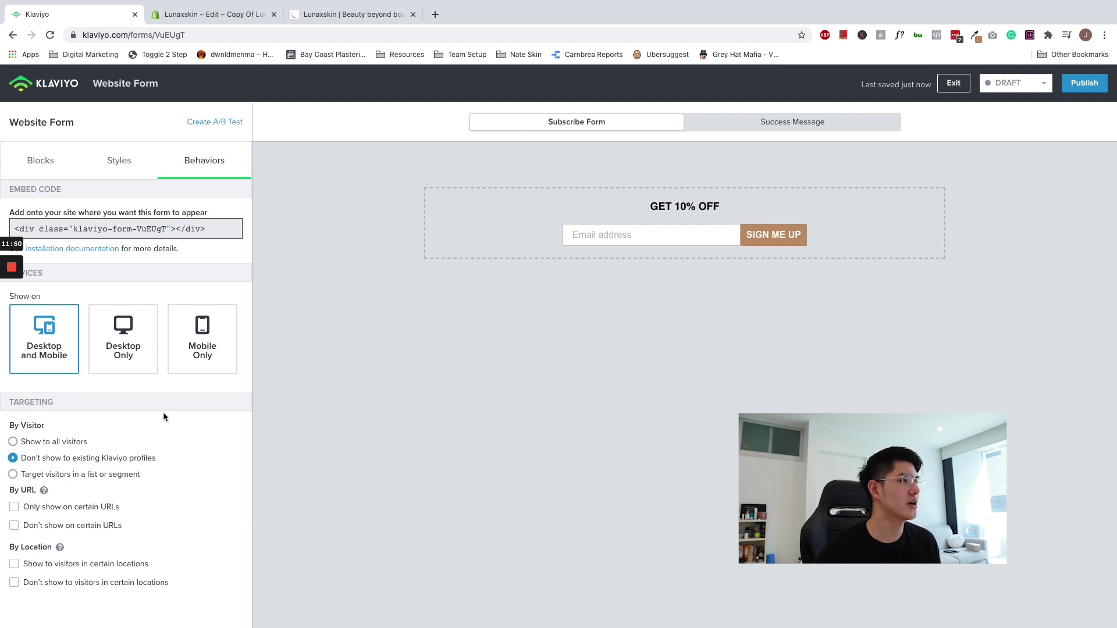
left_click(204, 226)
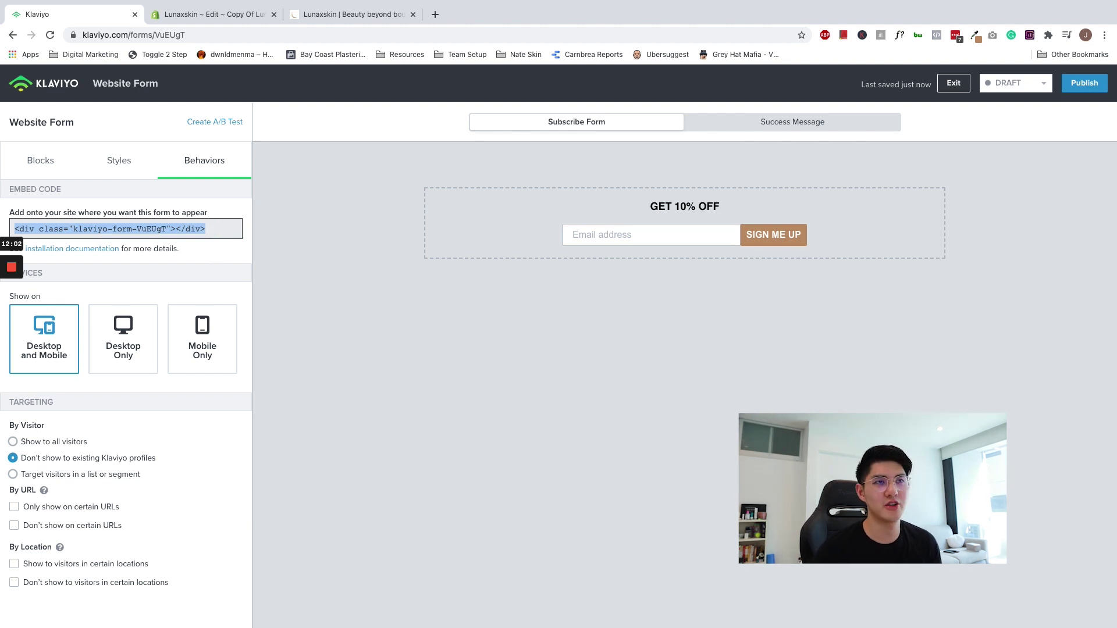
Change the Website Form status from Draft to Live and confirm Publish.
left_click(1018, 83)
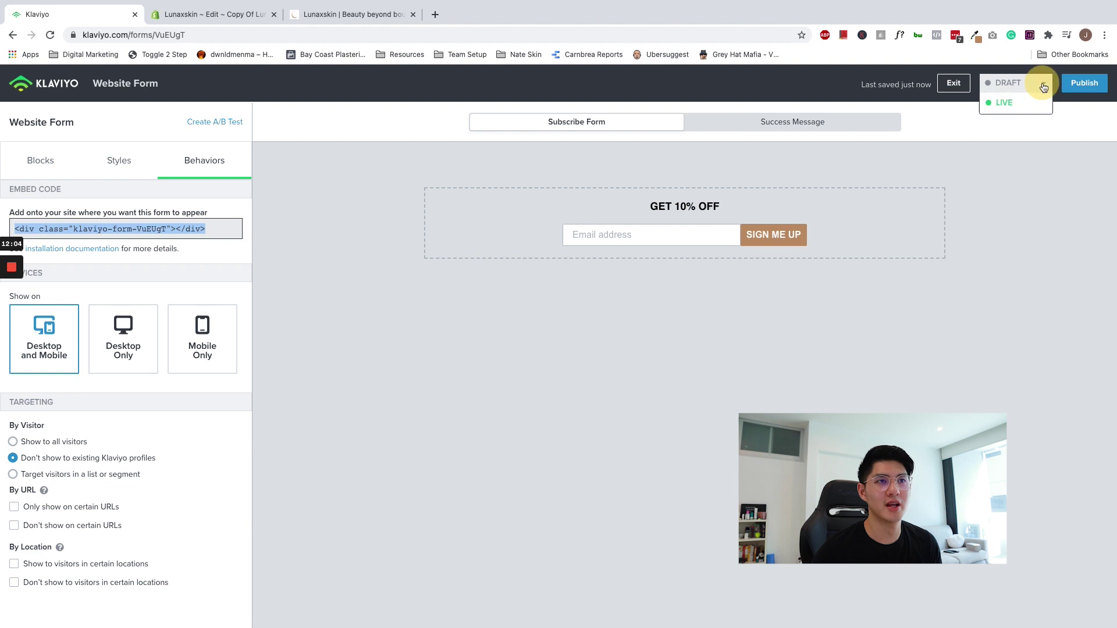
left_click(1009, 125)
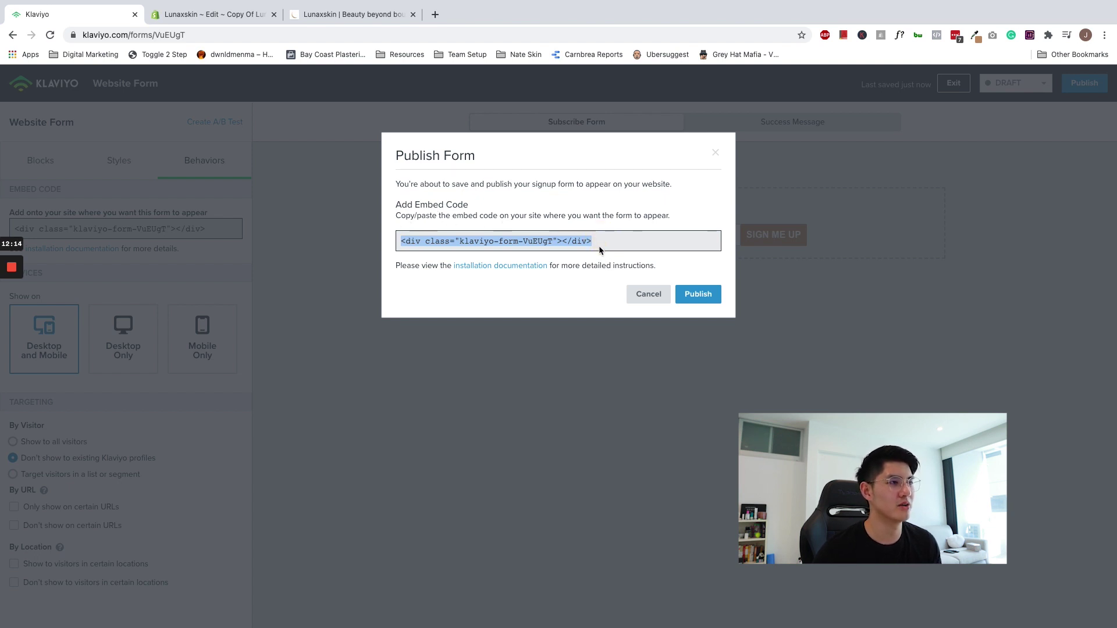
left_click(699, 295)
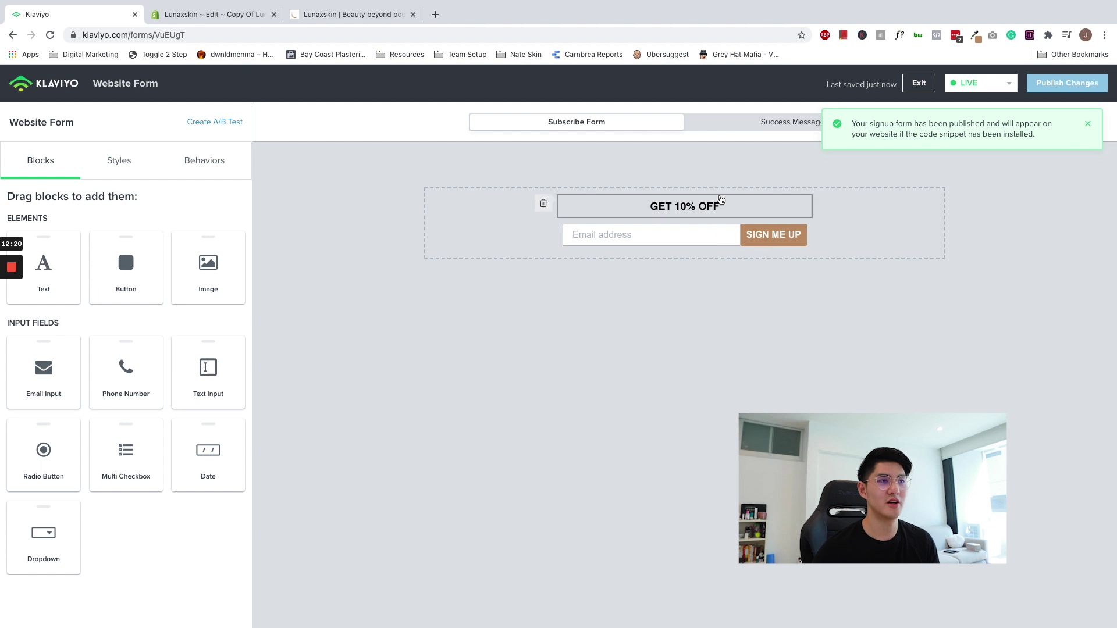
left_click(198, 14)
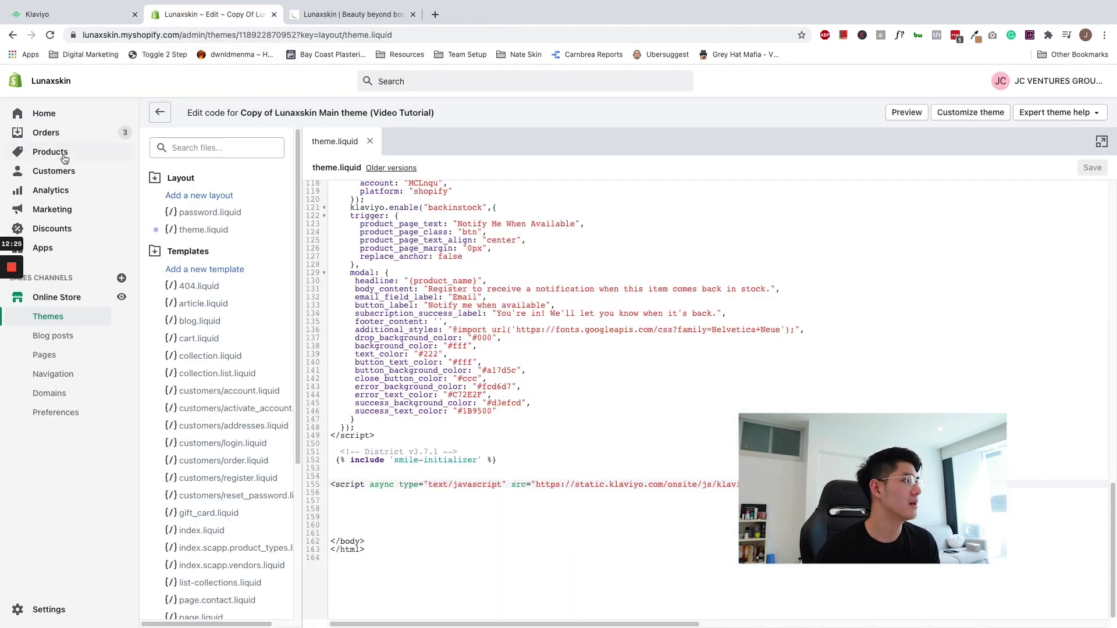
Open the Lunaxskin theme's Home page in the customizer, dismiss the preview popup, and scroll toward the footer.
left_click(69, 312)
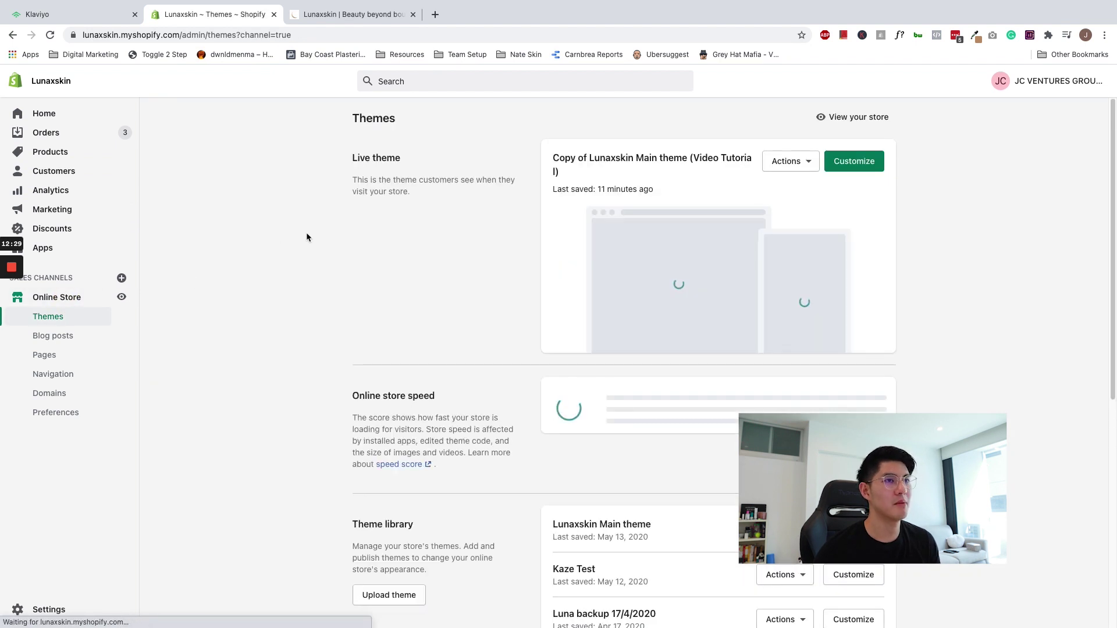
left_click(857, 161)
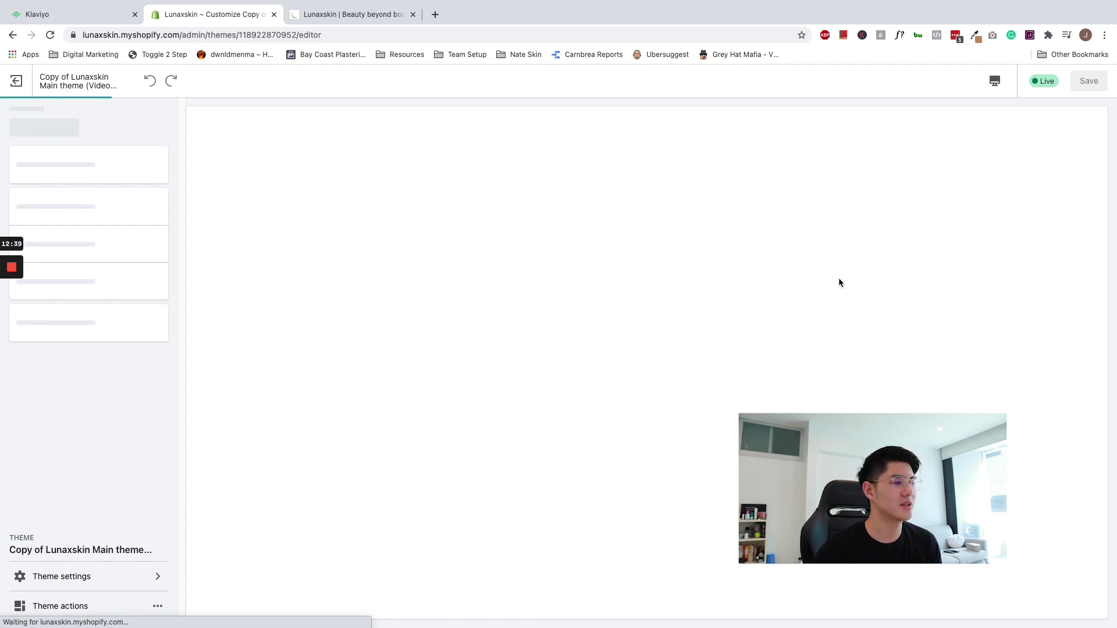
scroll(842, 294, "down", 15)
scroll(843, 291, "up", 8)
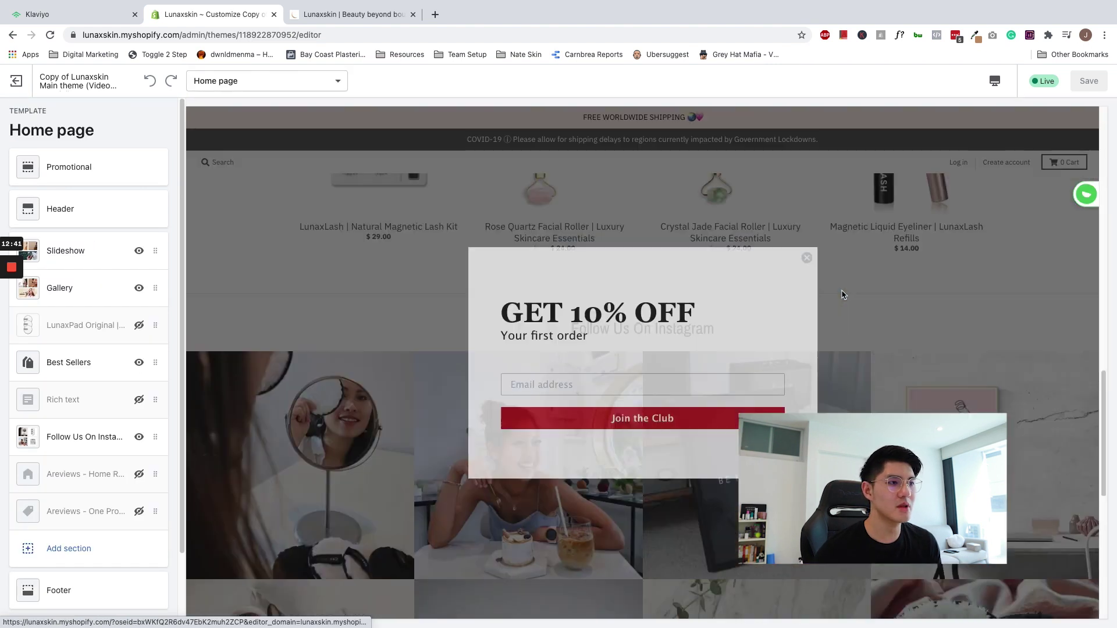
left_click(806, 257)
scroll(844, 289, "up", 4)
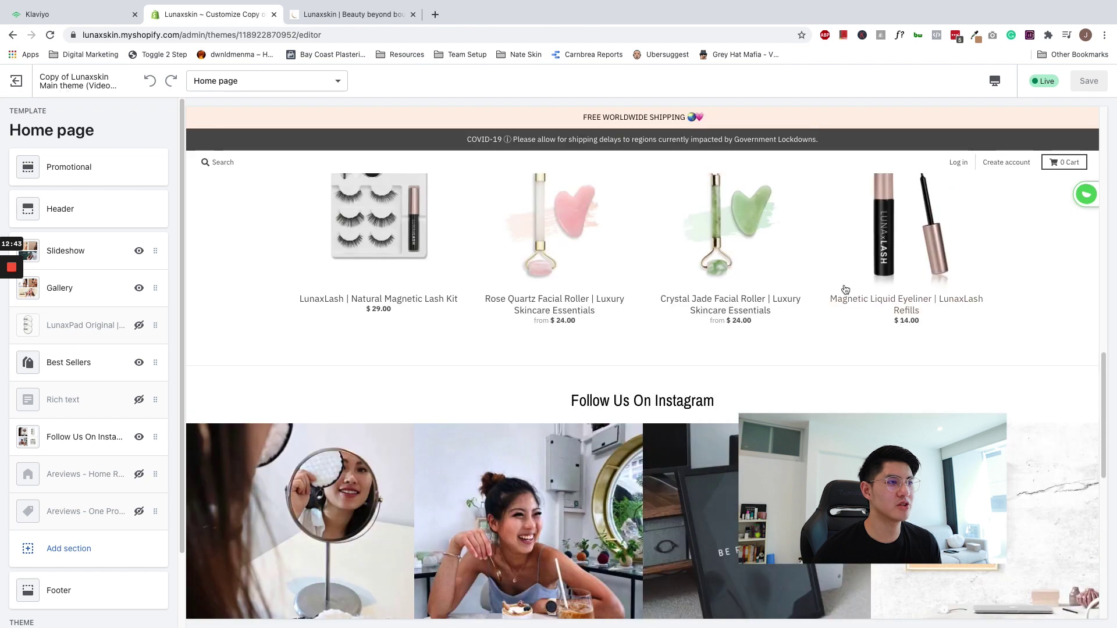
scroll(671, 491, "down", 1)
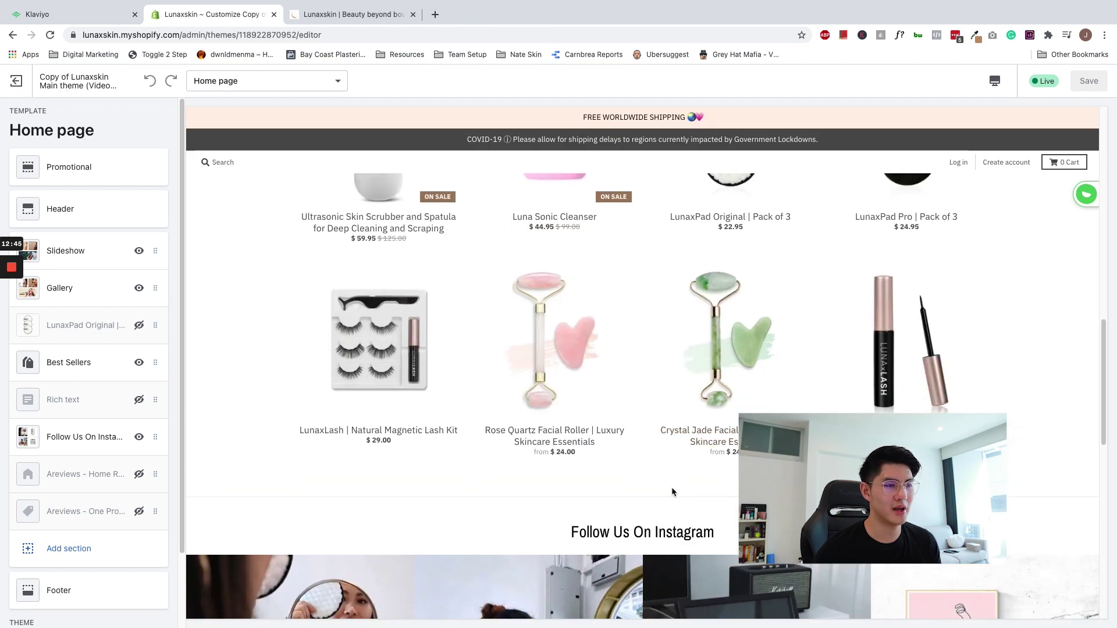
scroll(646, 489, "down", 1)
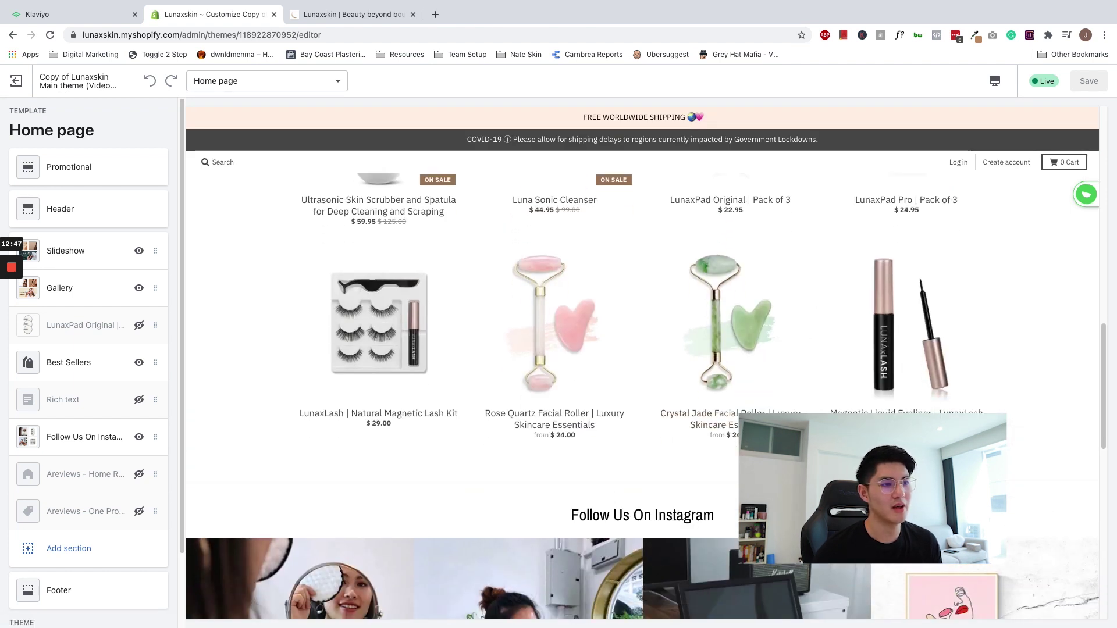
scroll(483, 470, "down", 1)
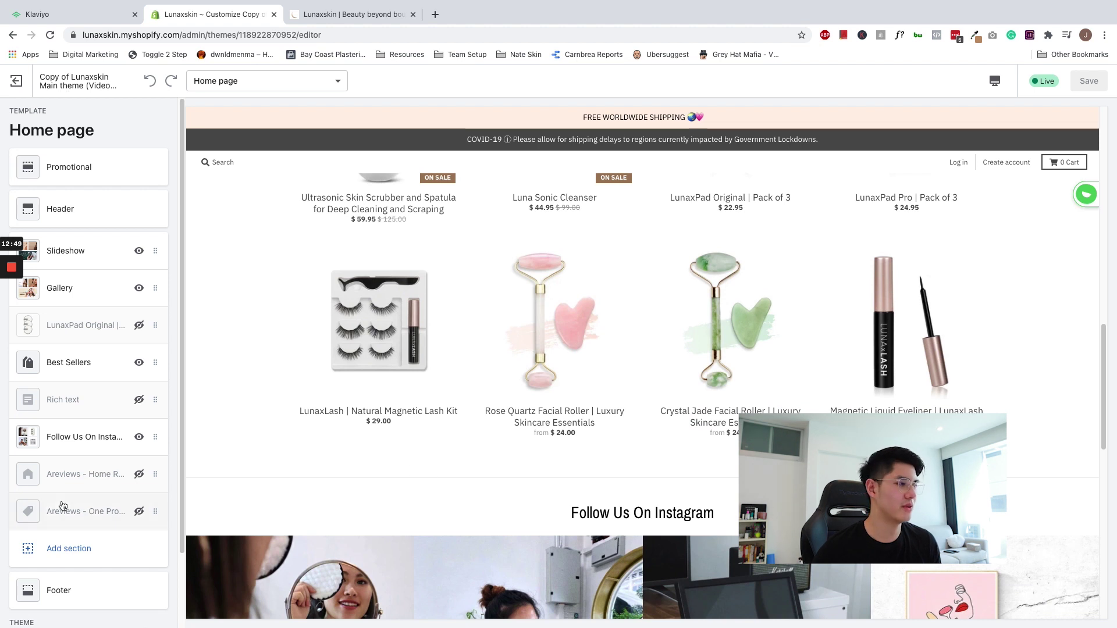
Add a Custom content section to the home page with a Custom HTML block.
left_click(56, 553)
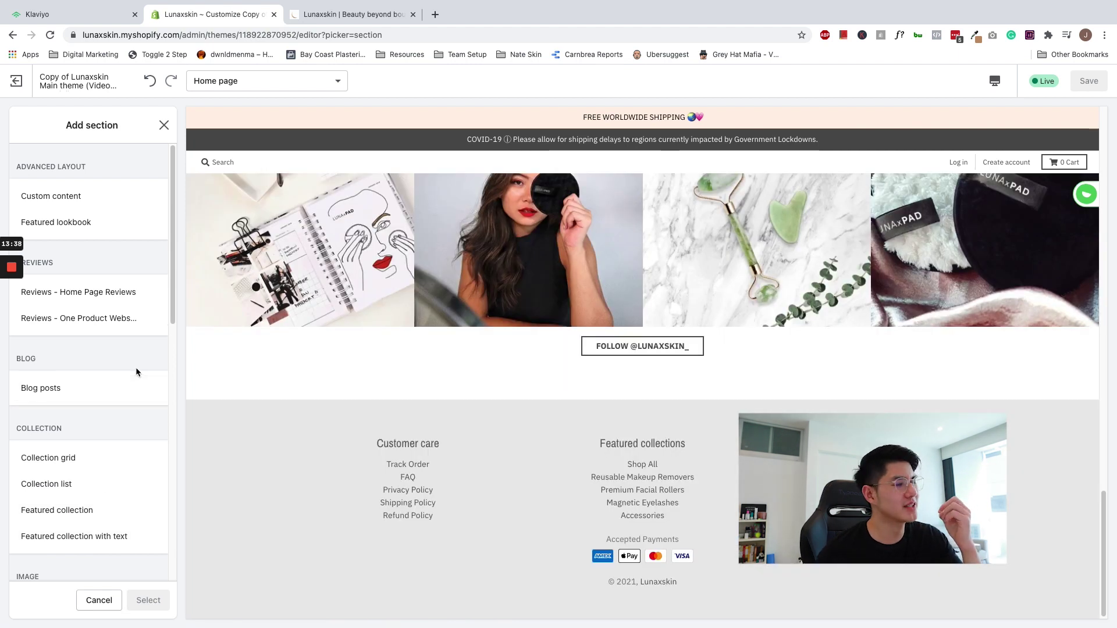
scroll(137, 339, "down", 1)
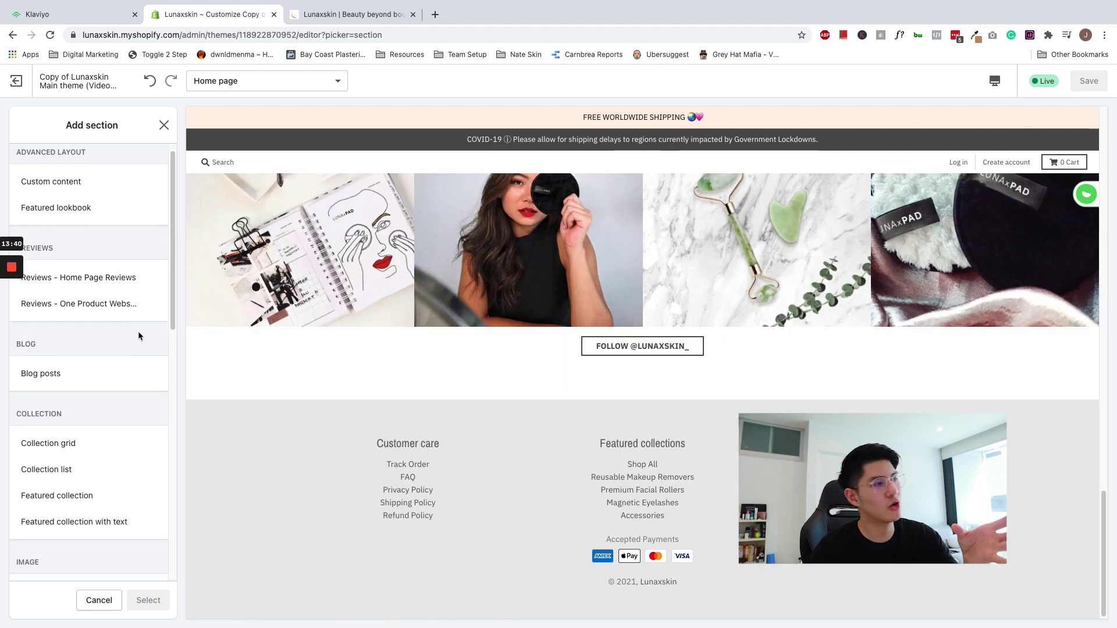
scroll(137, 336, "down", 6)
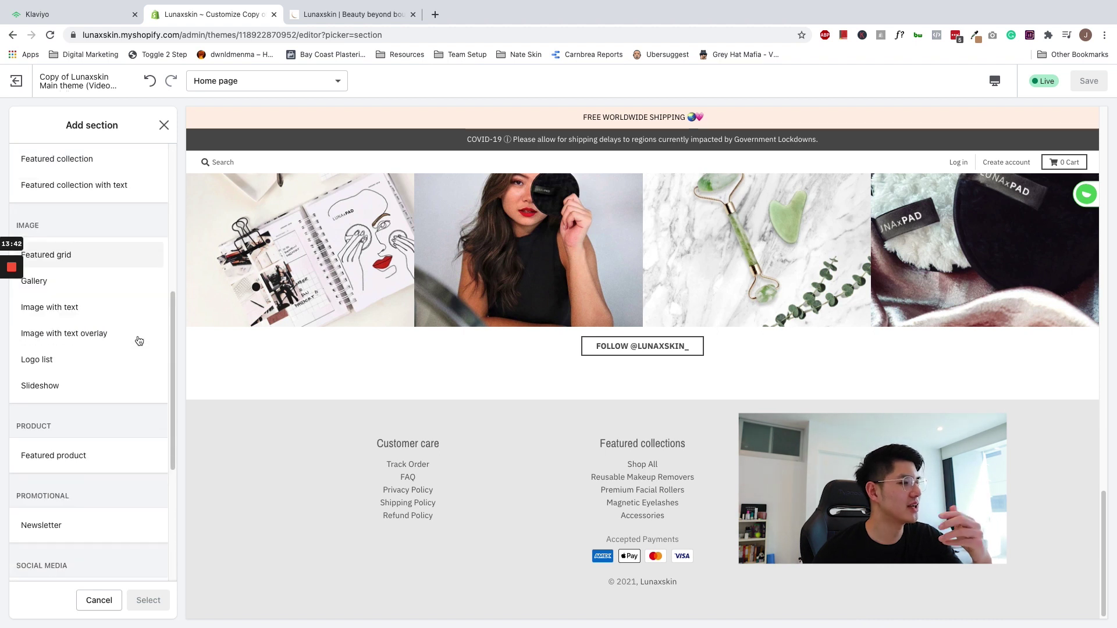
scroll(140, 343, "down", 4)
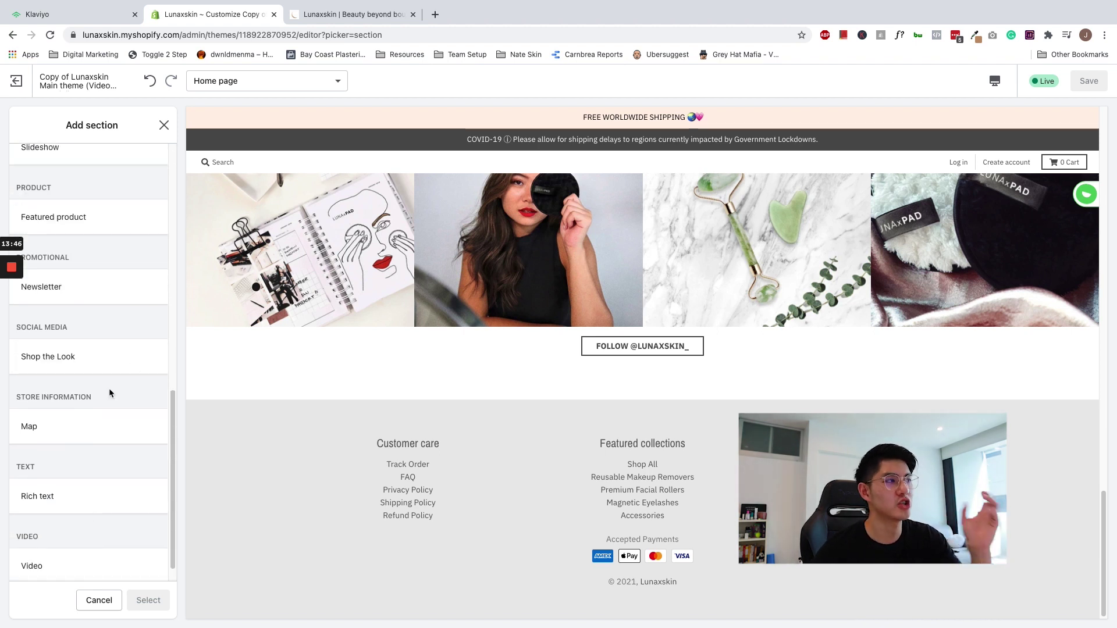
scroll(130, 407, "up", 10)
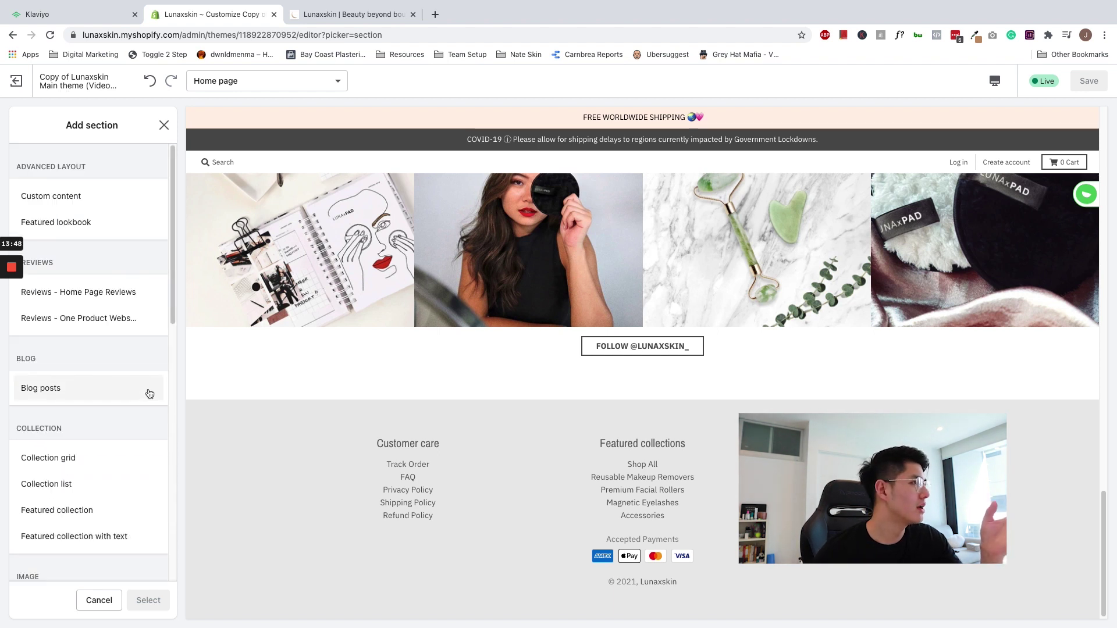
left_click(78, 199)
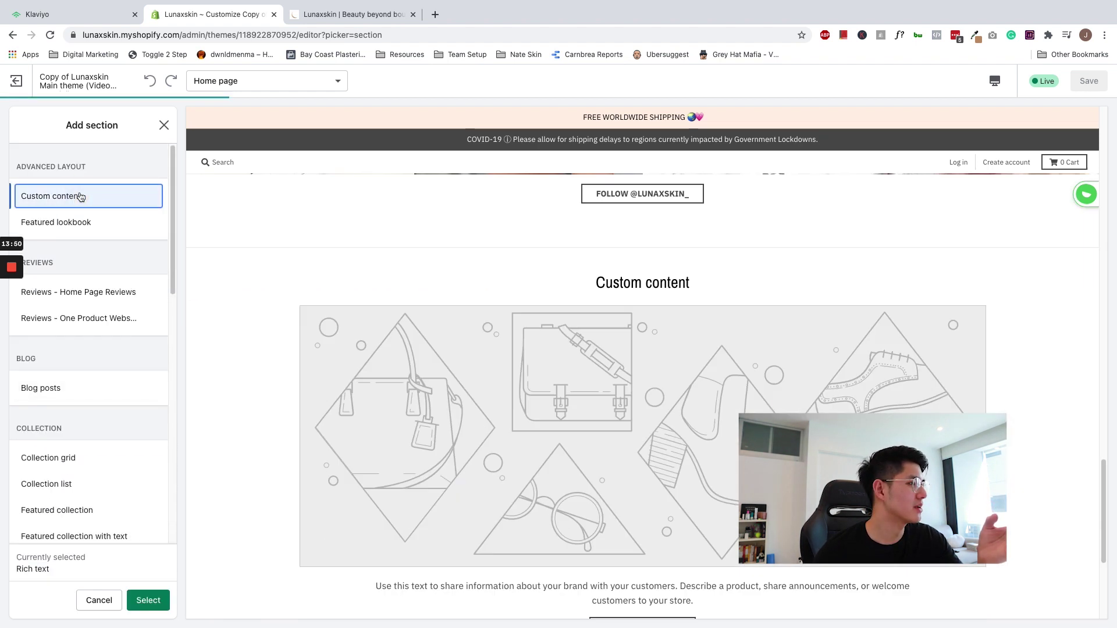
left_click(148, 601)
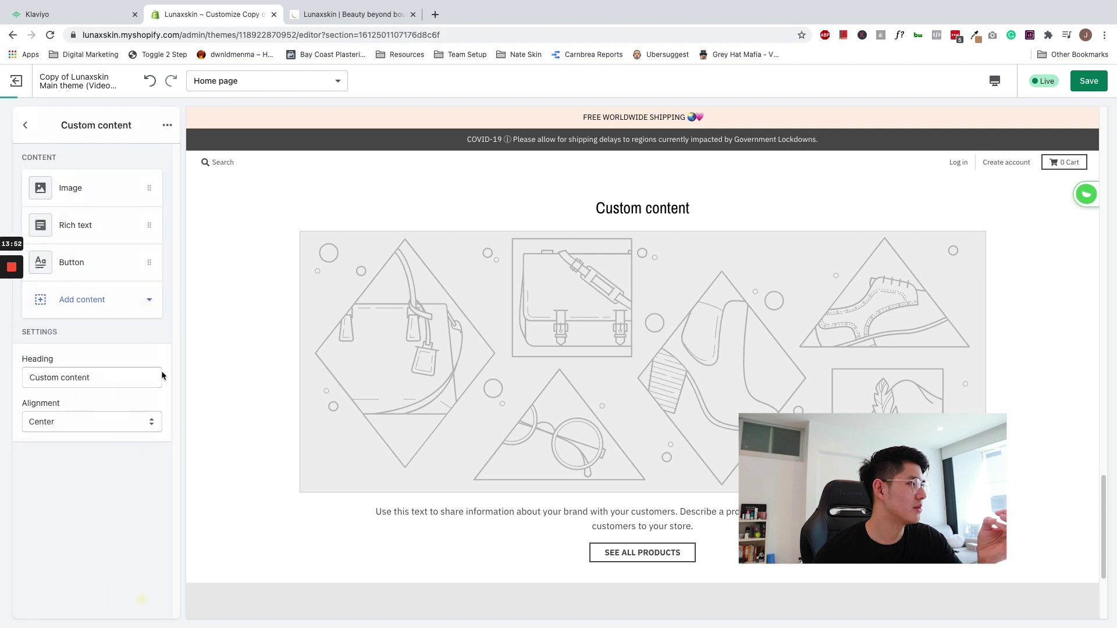
left_click(138, 297)
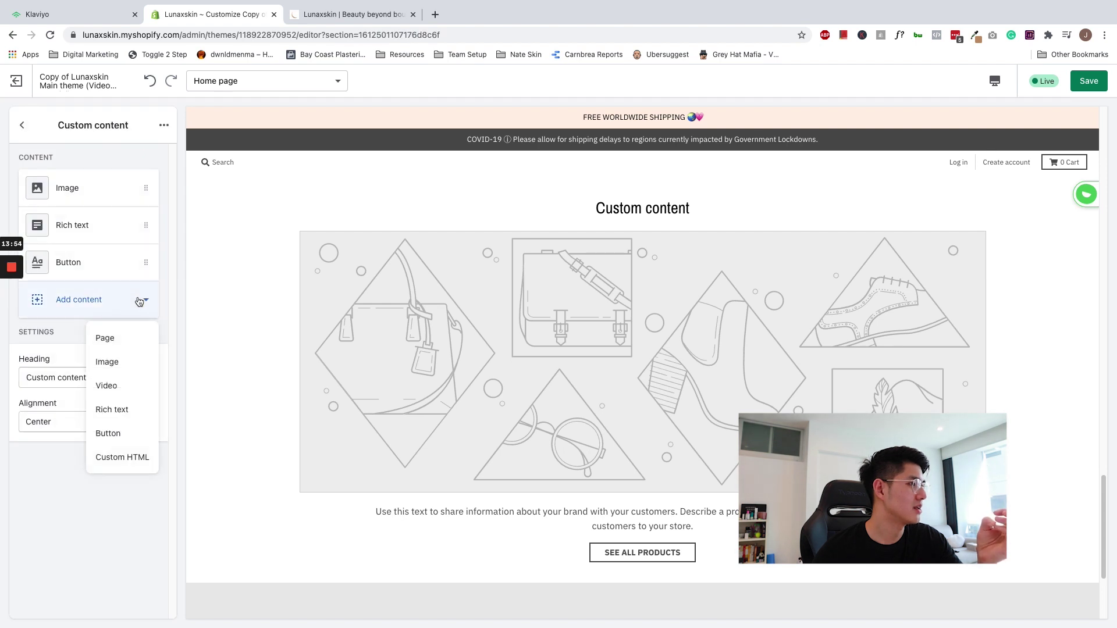
left_click(122, 457)
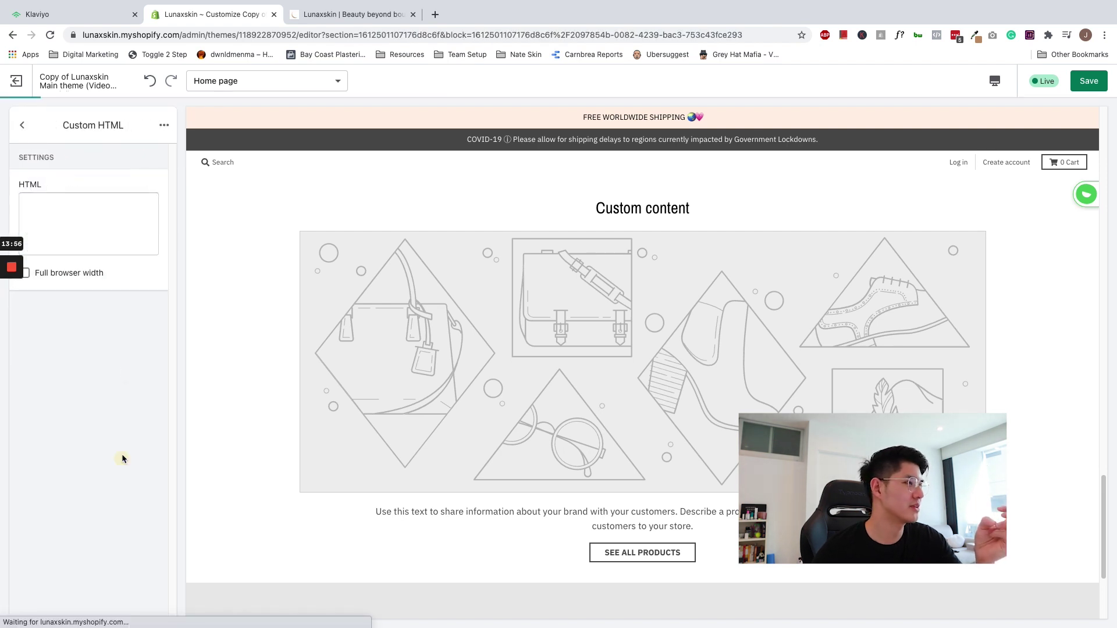
Remove the Image, Rich text and Button blocks from the section.
left_click(22, 125)
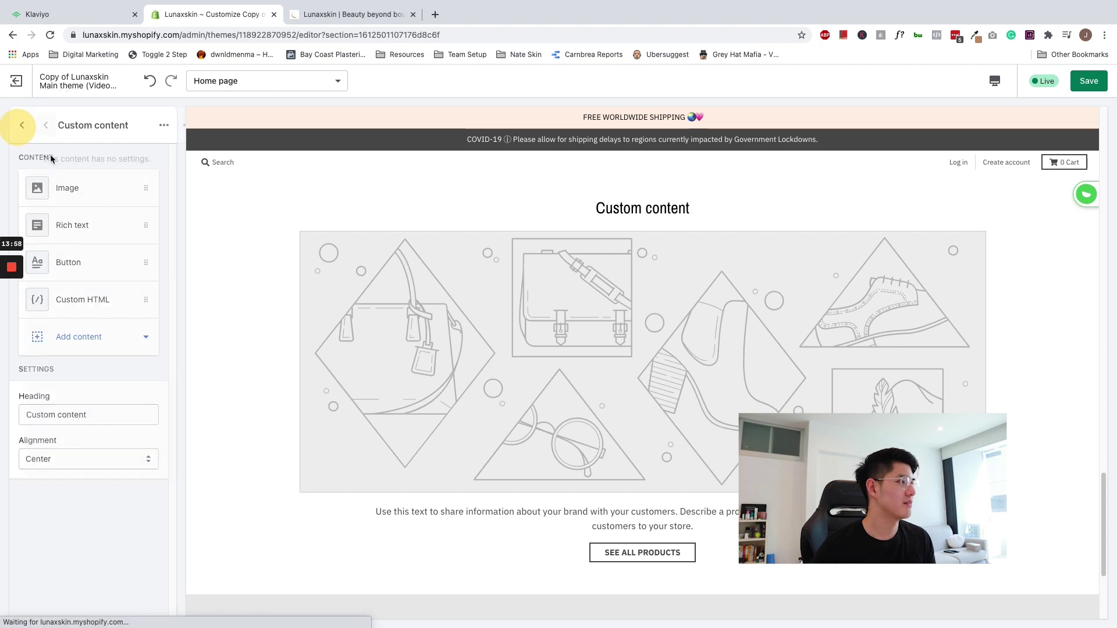
left_click(145, 186)
left_click(163, 126)
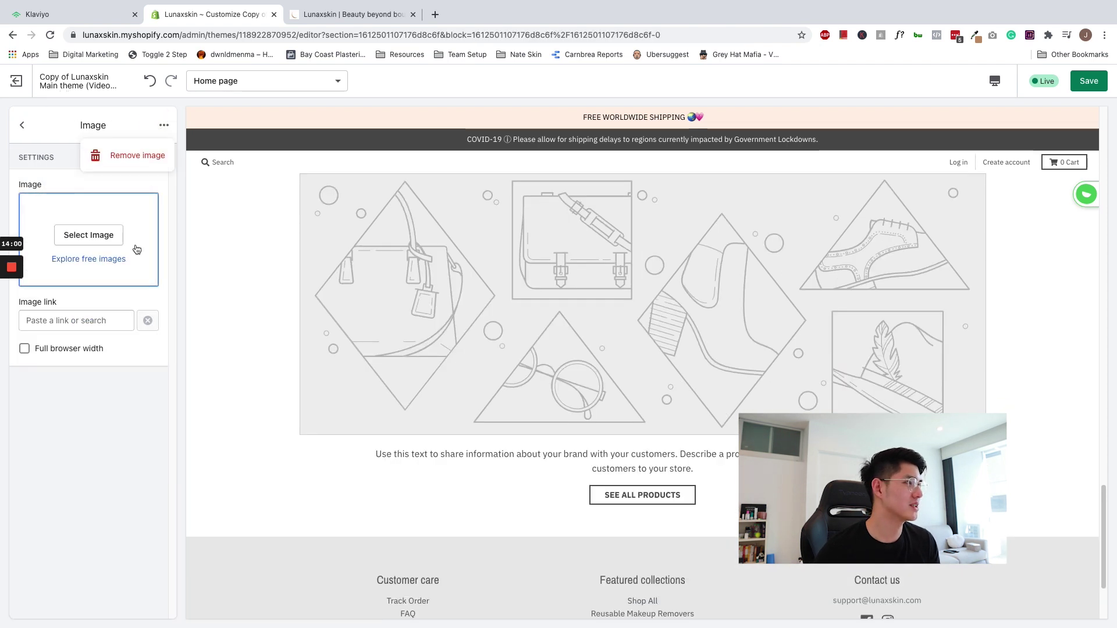
left_click(131, 154)
left_click(129, 174)
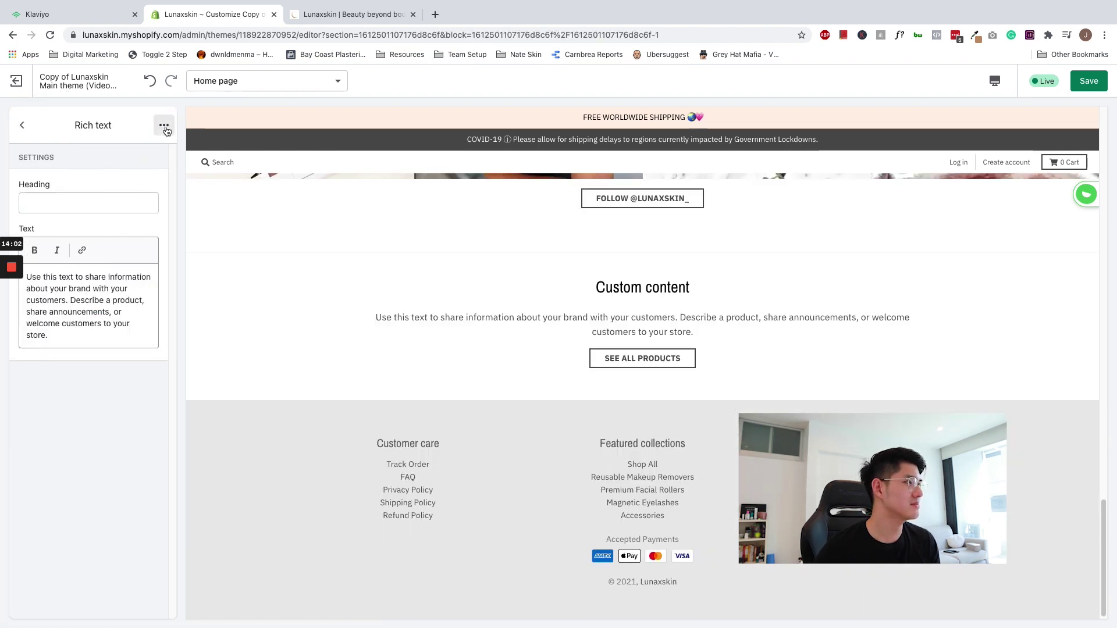
left_click(163, 125)
left_click(146, 153)
left_click(96, 195)
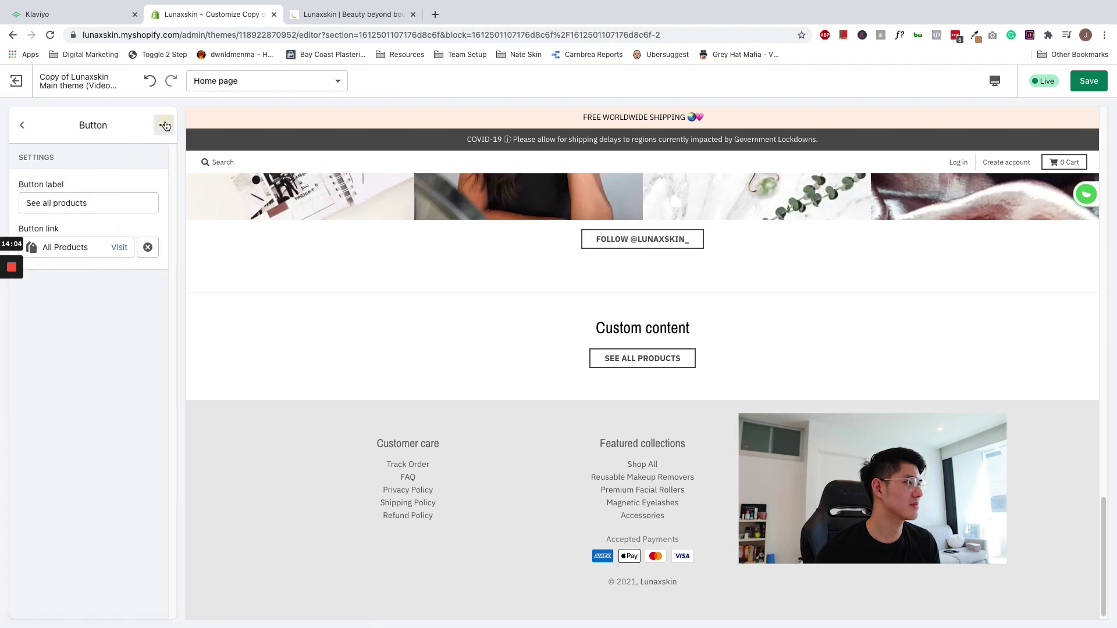
left_click(164, 125)
left_click(140, 155)
Paste the Klaviyo embed code into Custom HTML, clear the section heading, and save.
left_click(114, 186)
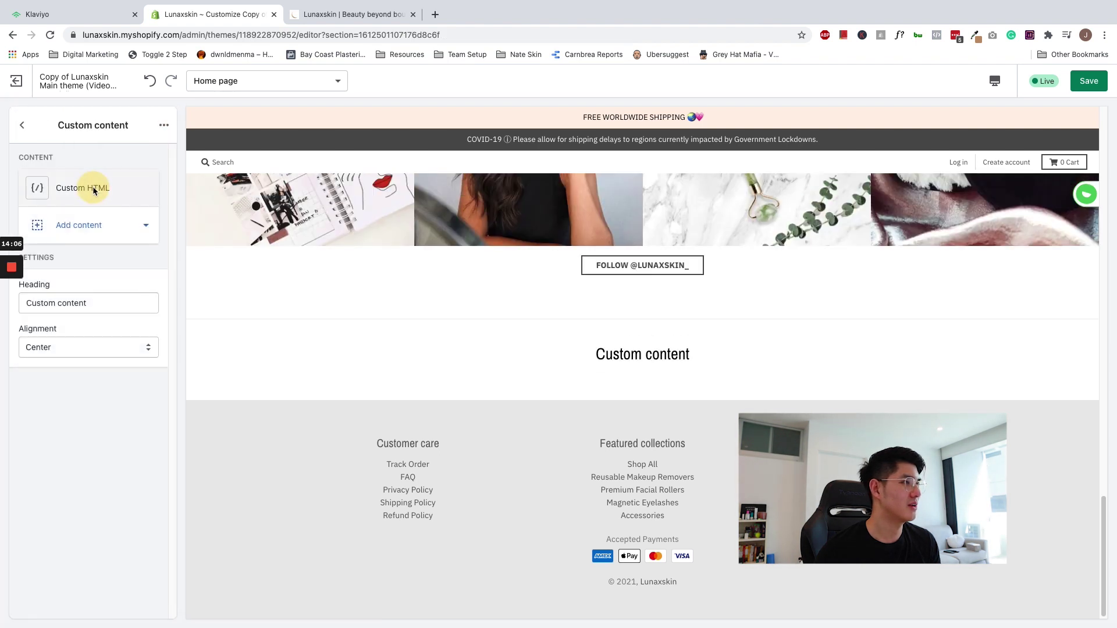
left_click(80, 220)
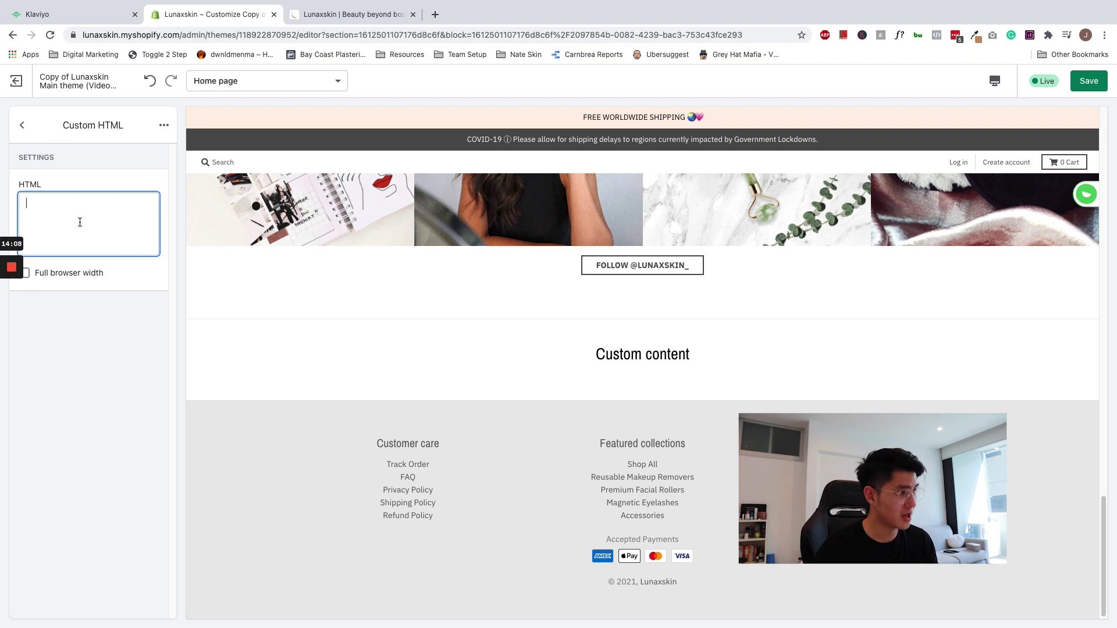
type("<div class=\"klaviyo-form-VuEUgT\"></div>")
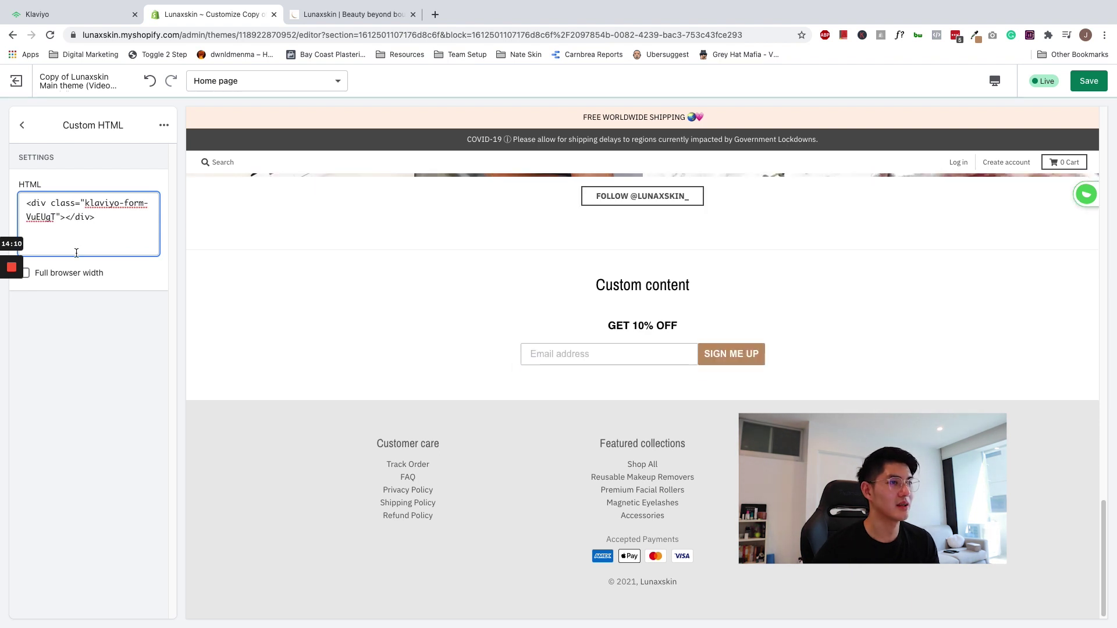
left_click(22, 125)
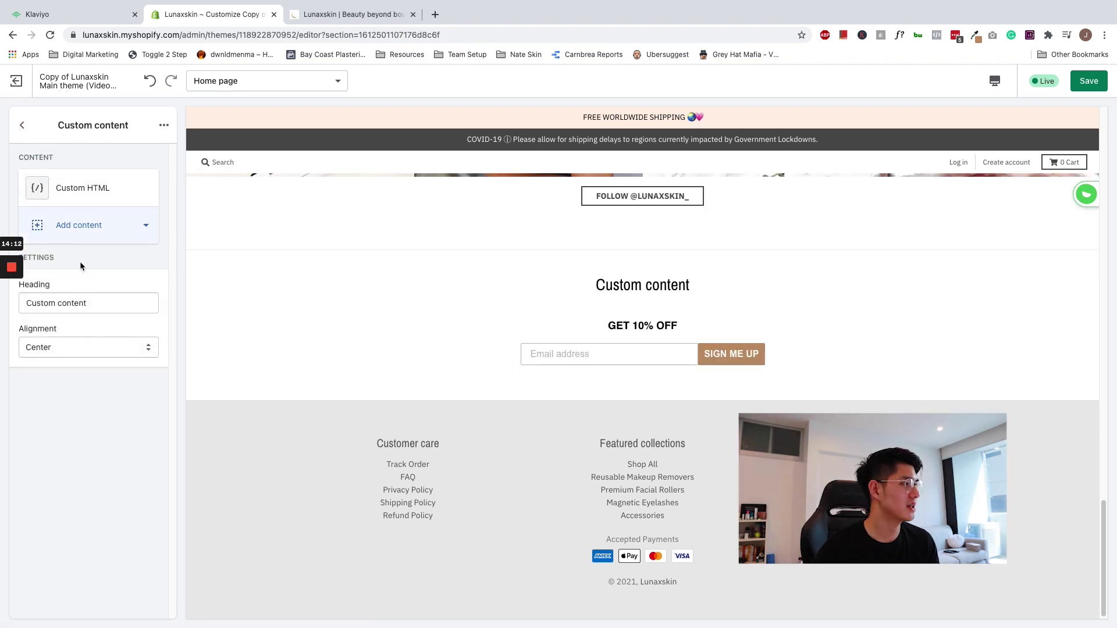
triple_click(91, 298)
key("BackSpace")
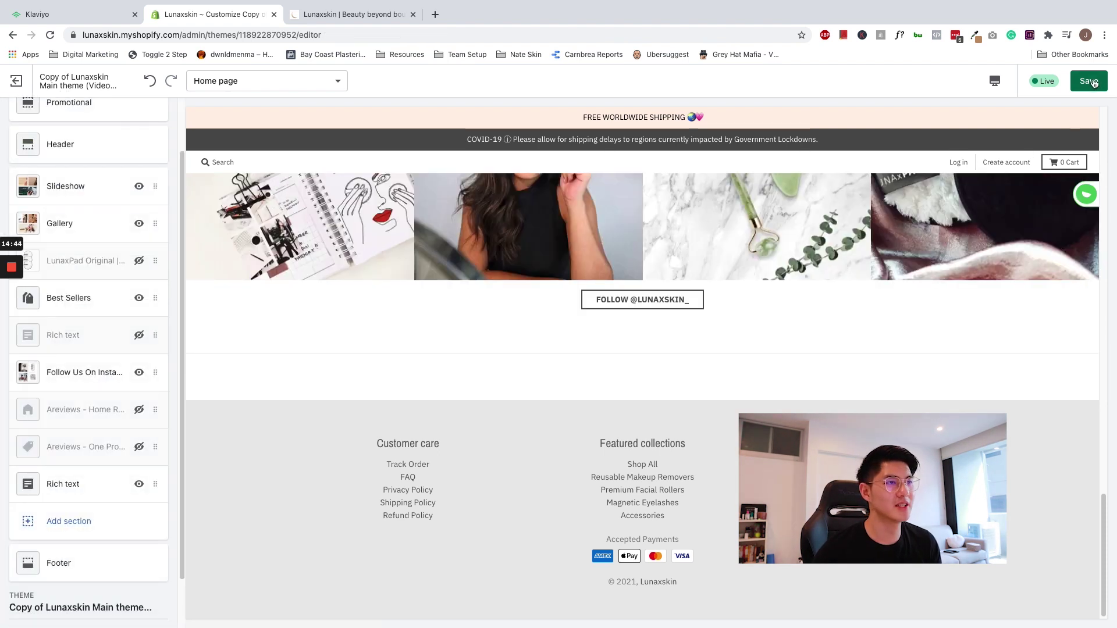
left_click(1094, 83)
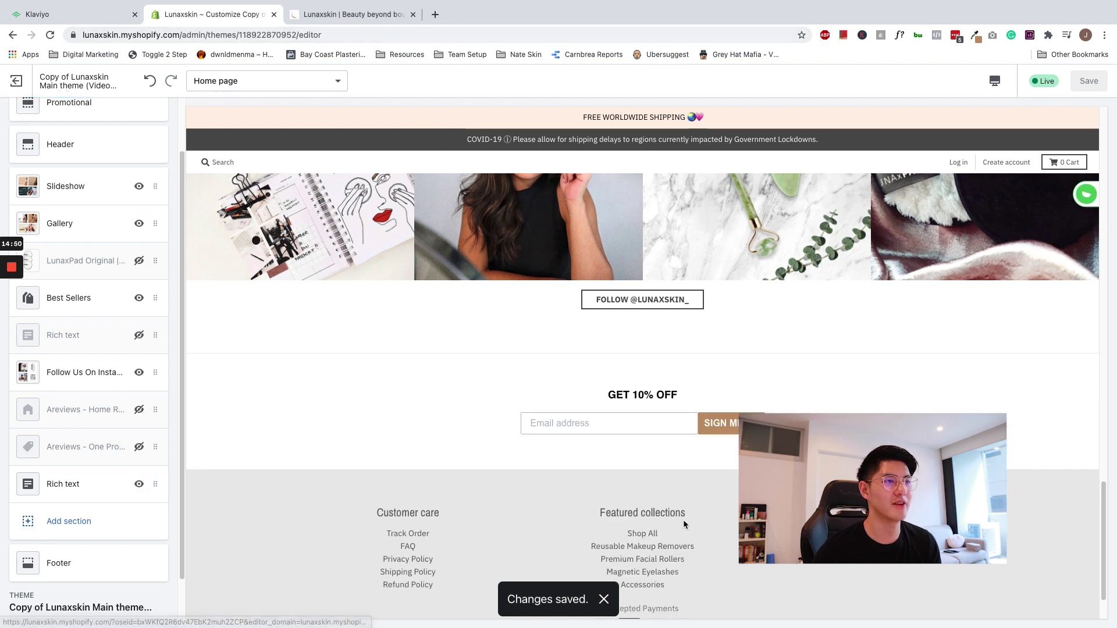
left_click(357, 15)
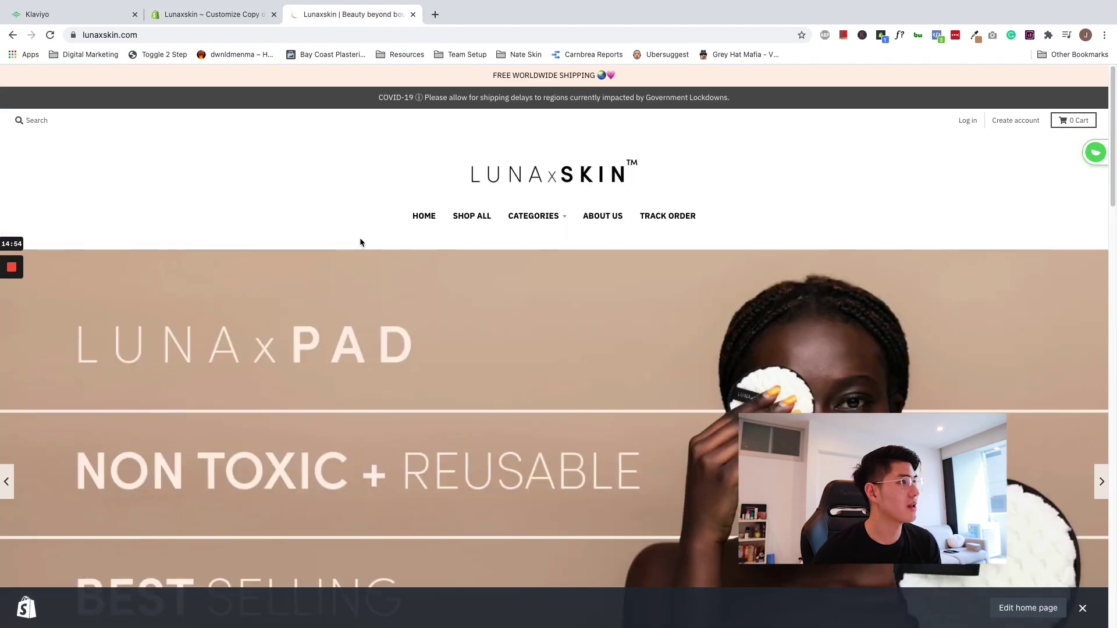
Reload lunaxskin.com and verify the GET 10% OFF form with SIGN ME UP appears above the footer.
left_click(50, 35)
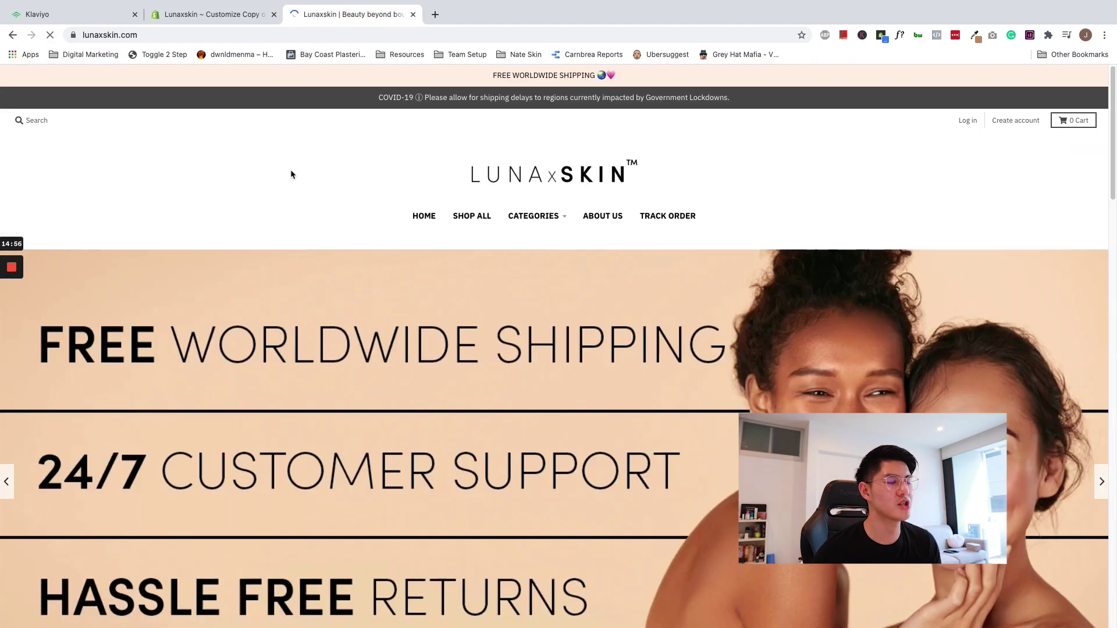
scroll(390, 198, "down", 20)
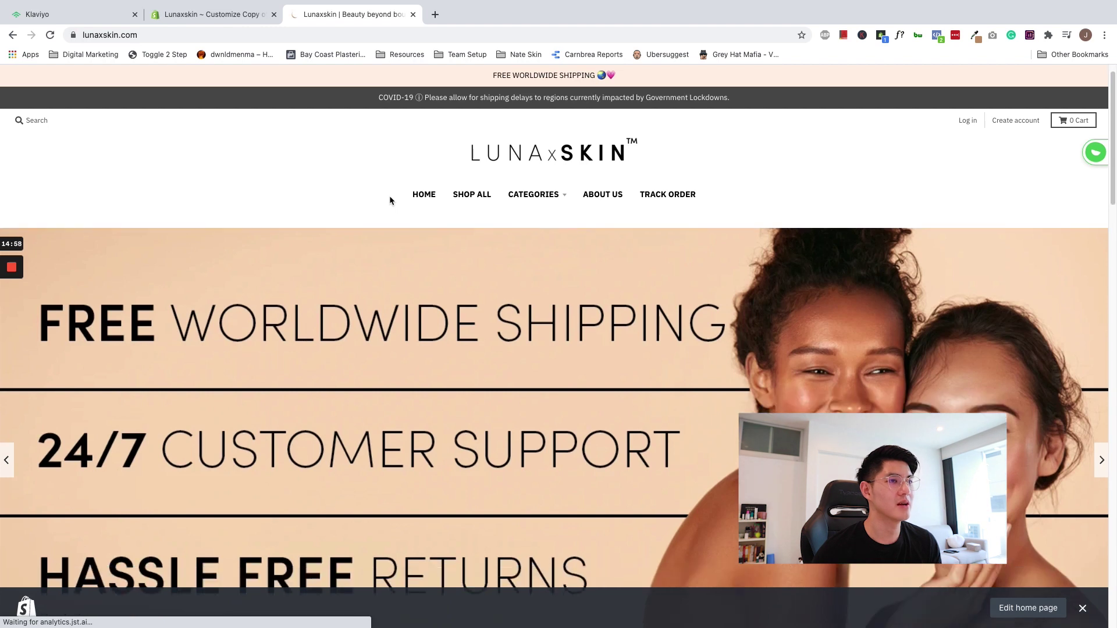
scroll(391, 198, "down", 4)
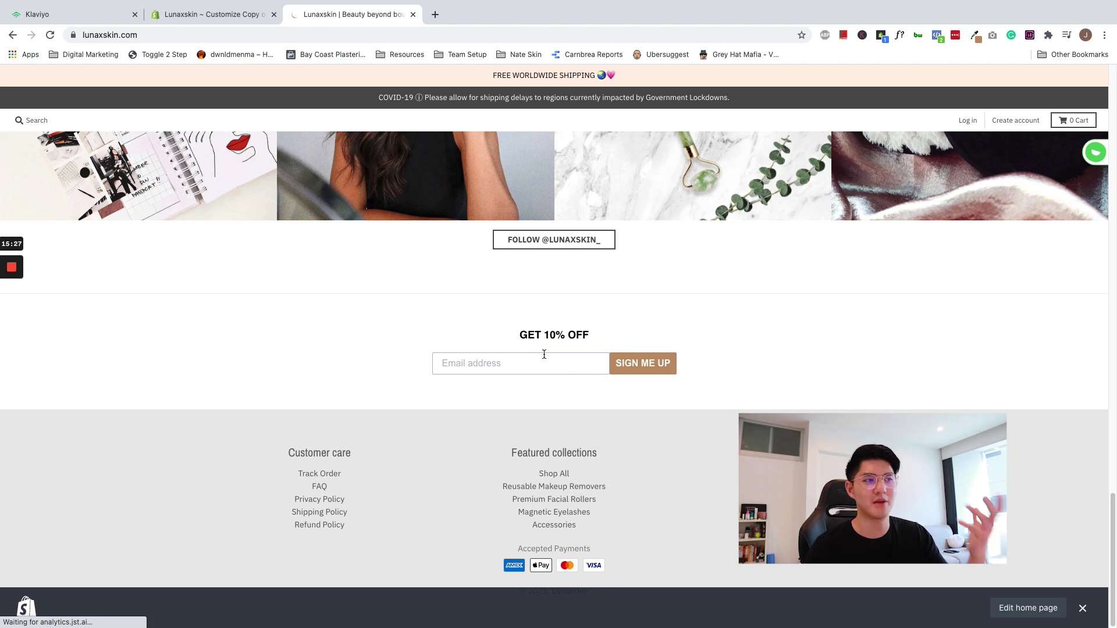
scroll(543, 353, "up", 7)
scroll(829, 276, "up", 5)
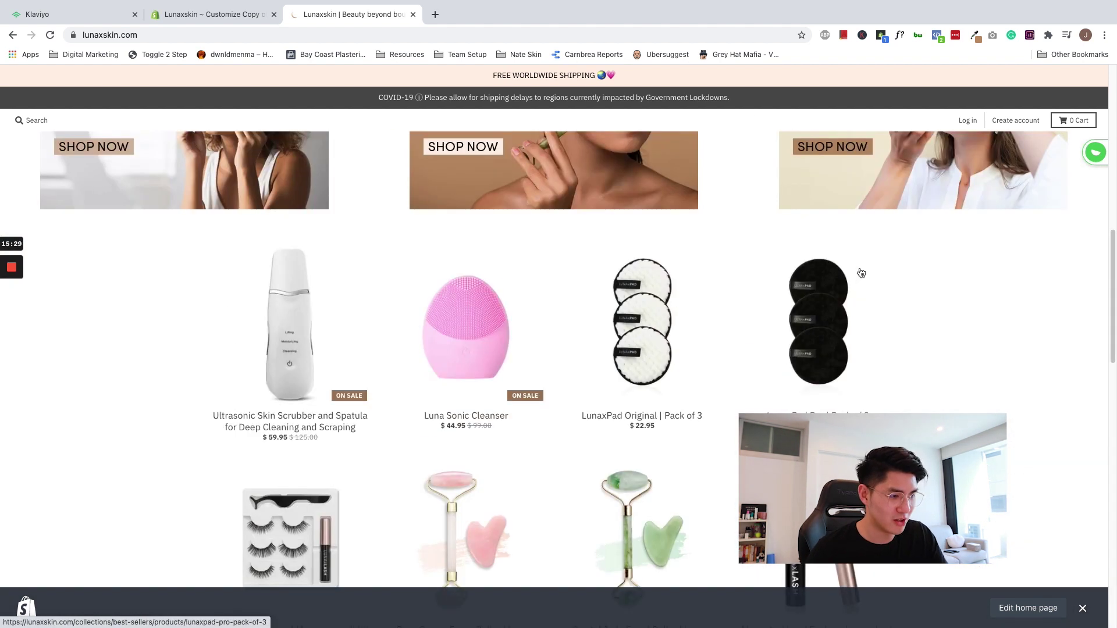
left_click(857, 286)
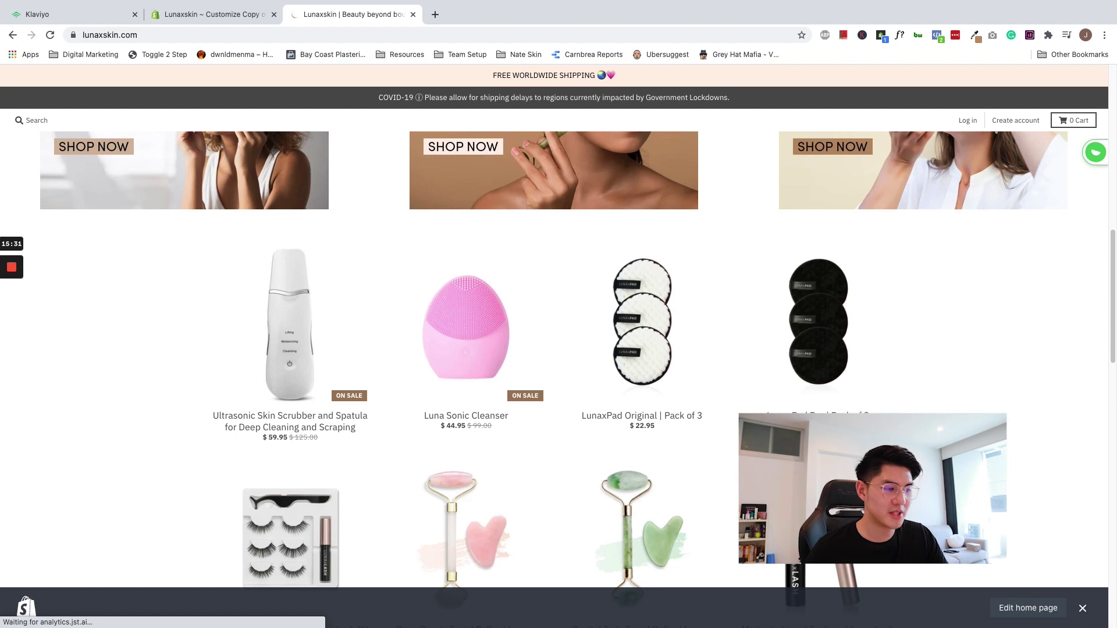
scroll(790, 407, "down", 12)
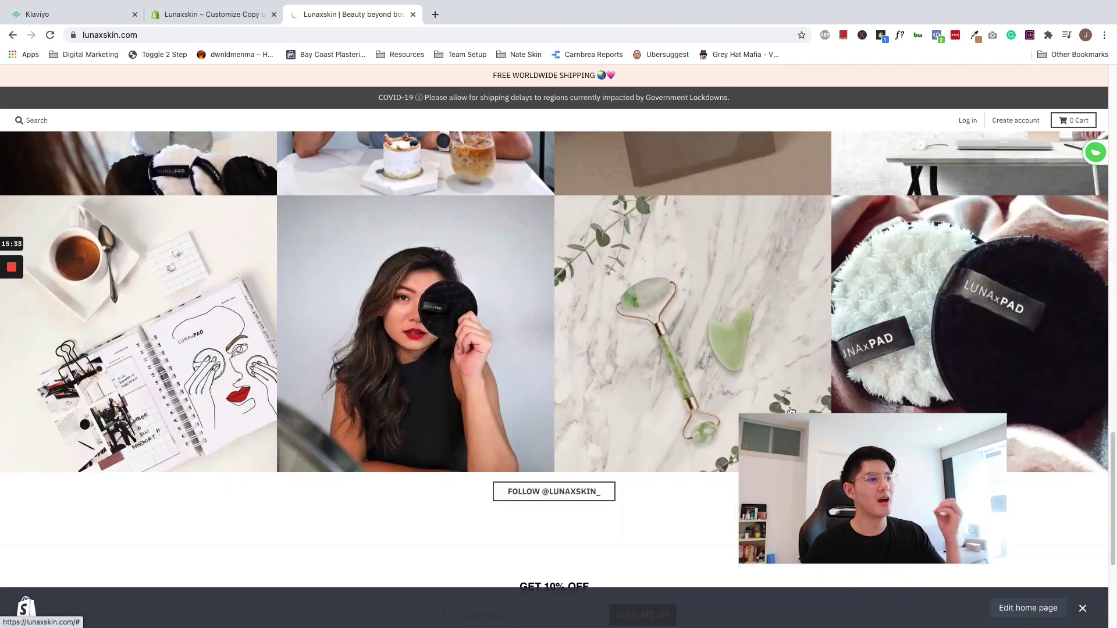
scroll(791, 411, "down", 4)
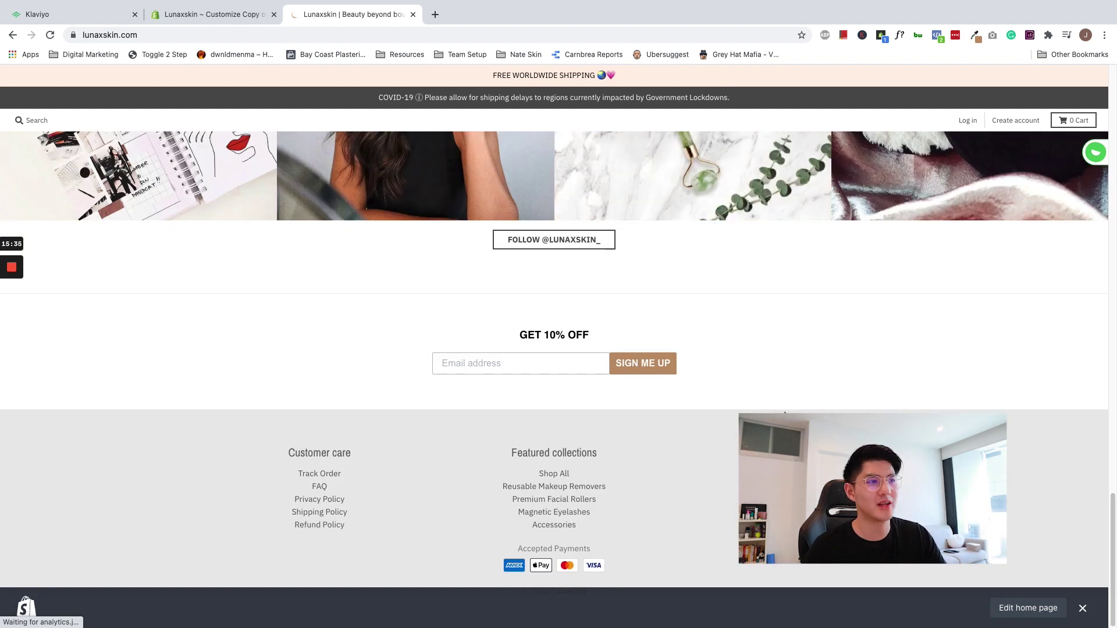